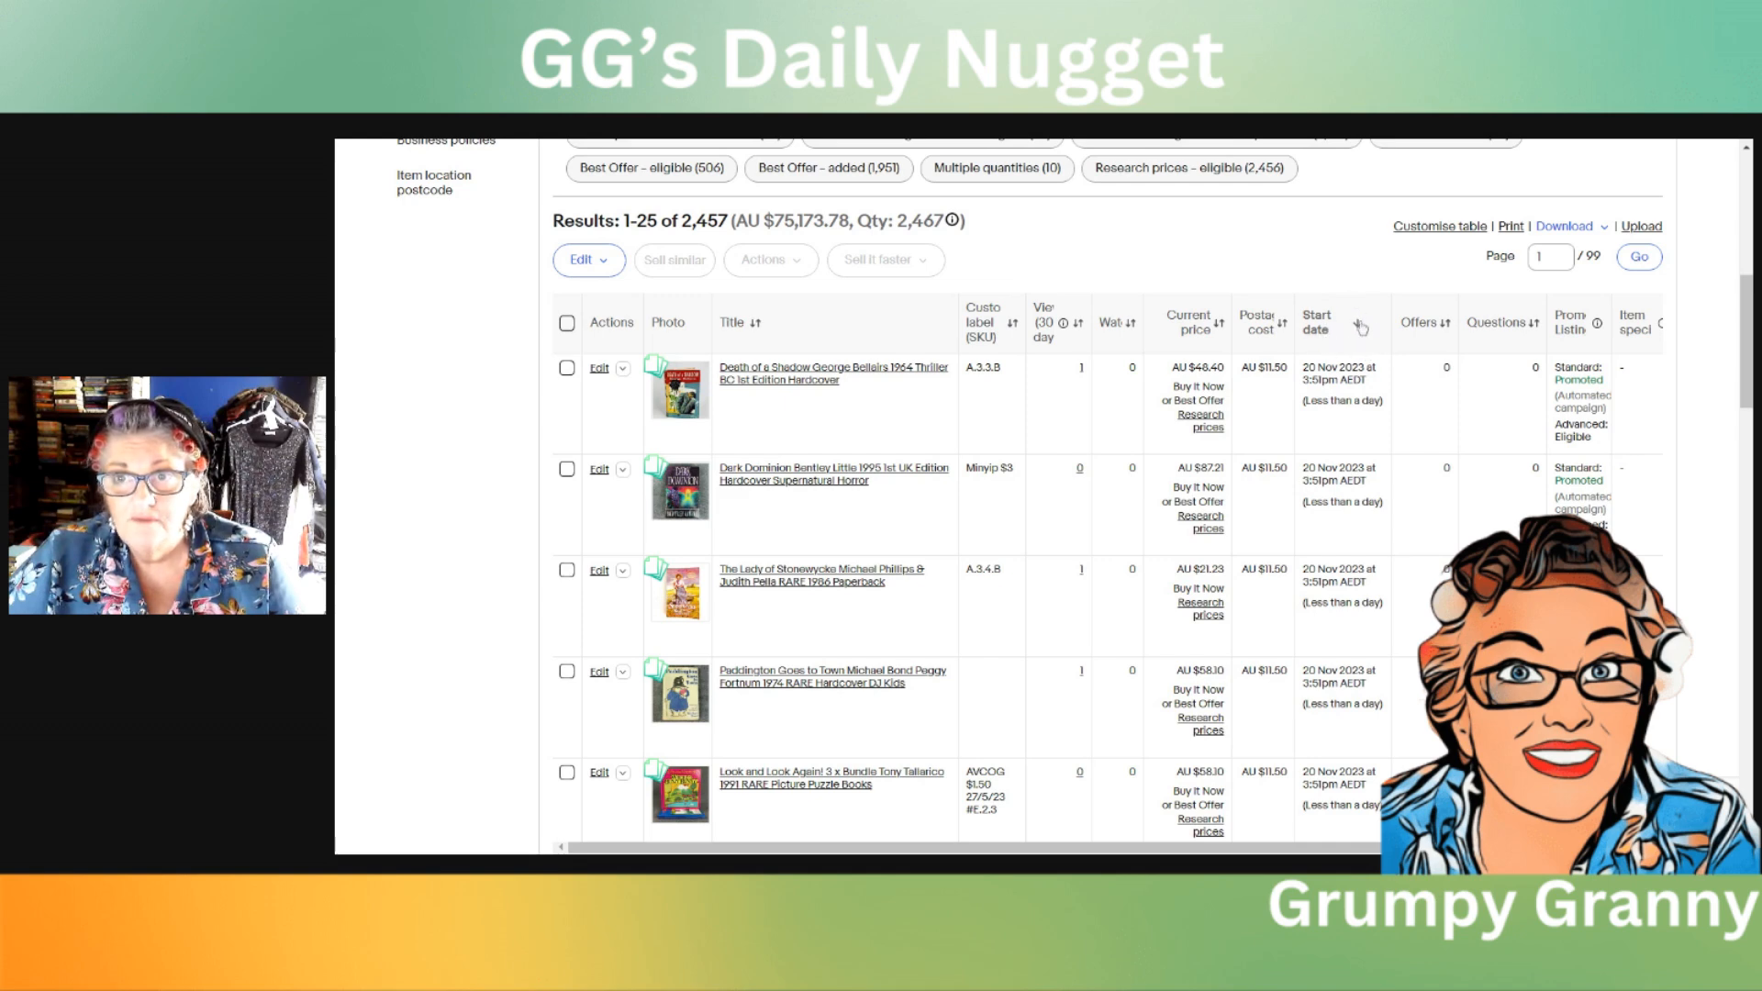
# Step: Sort the active listings by start date, oldest first, and select every listing on the first page
pyautogui.click(1356, 328)
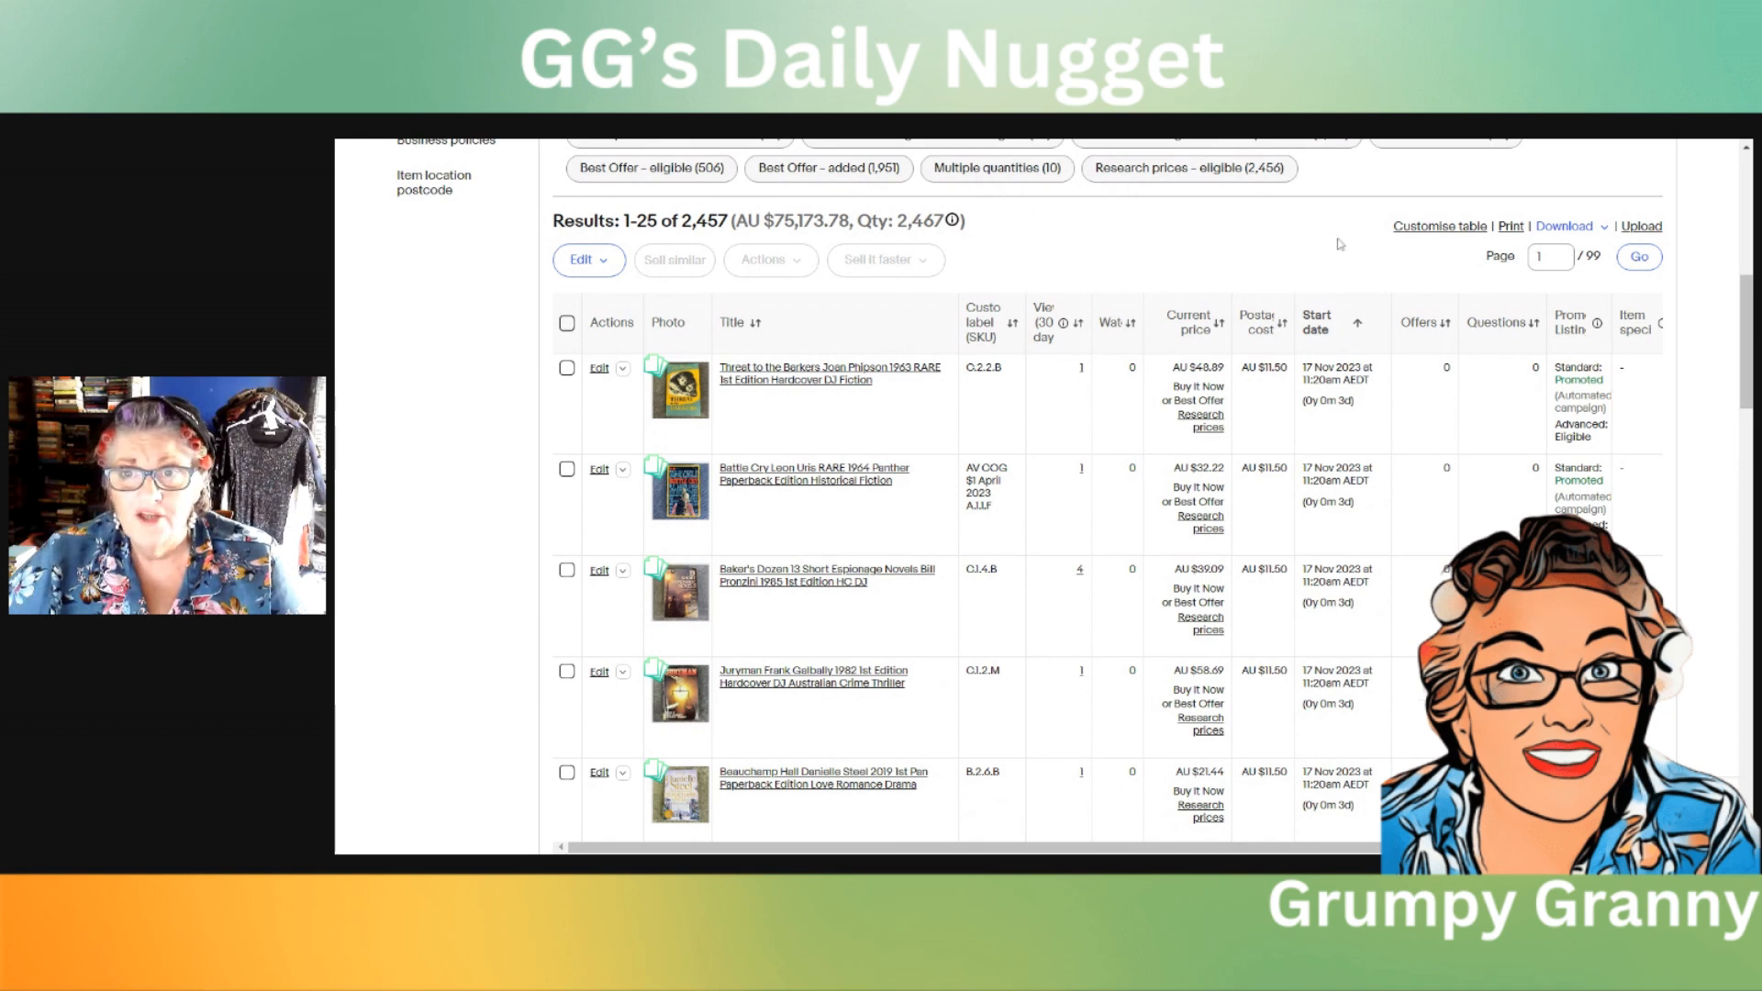
pyautogui.scroll(-1, 1339, 261)
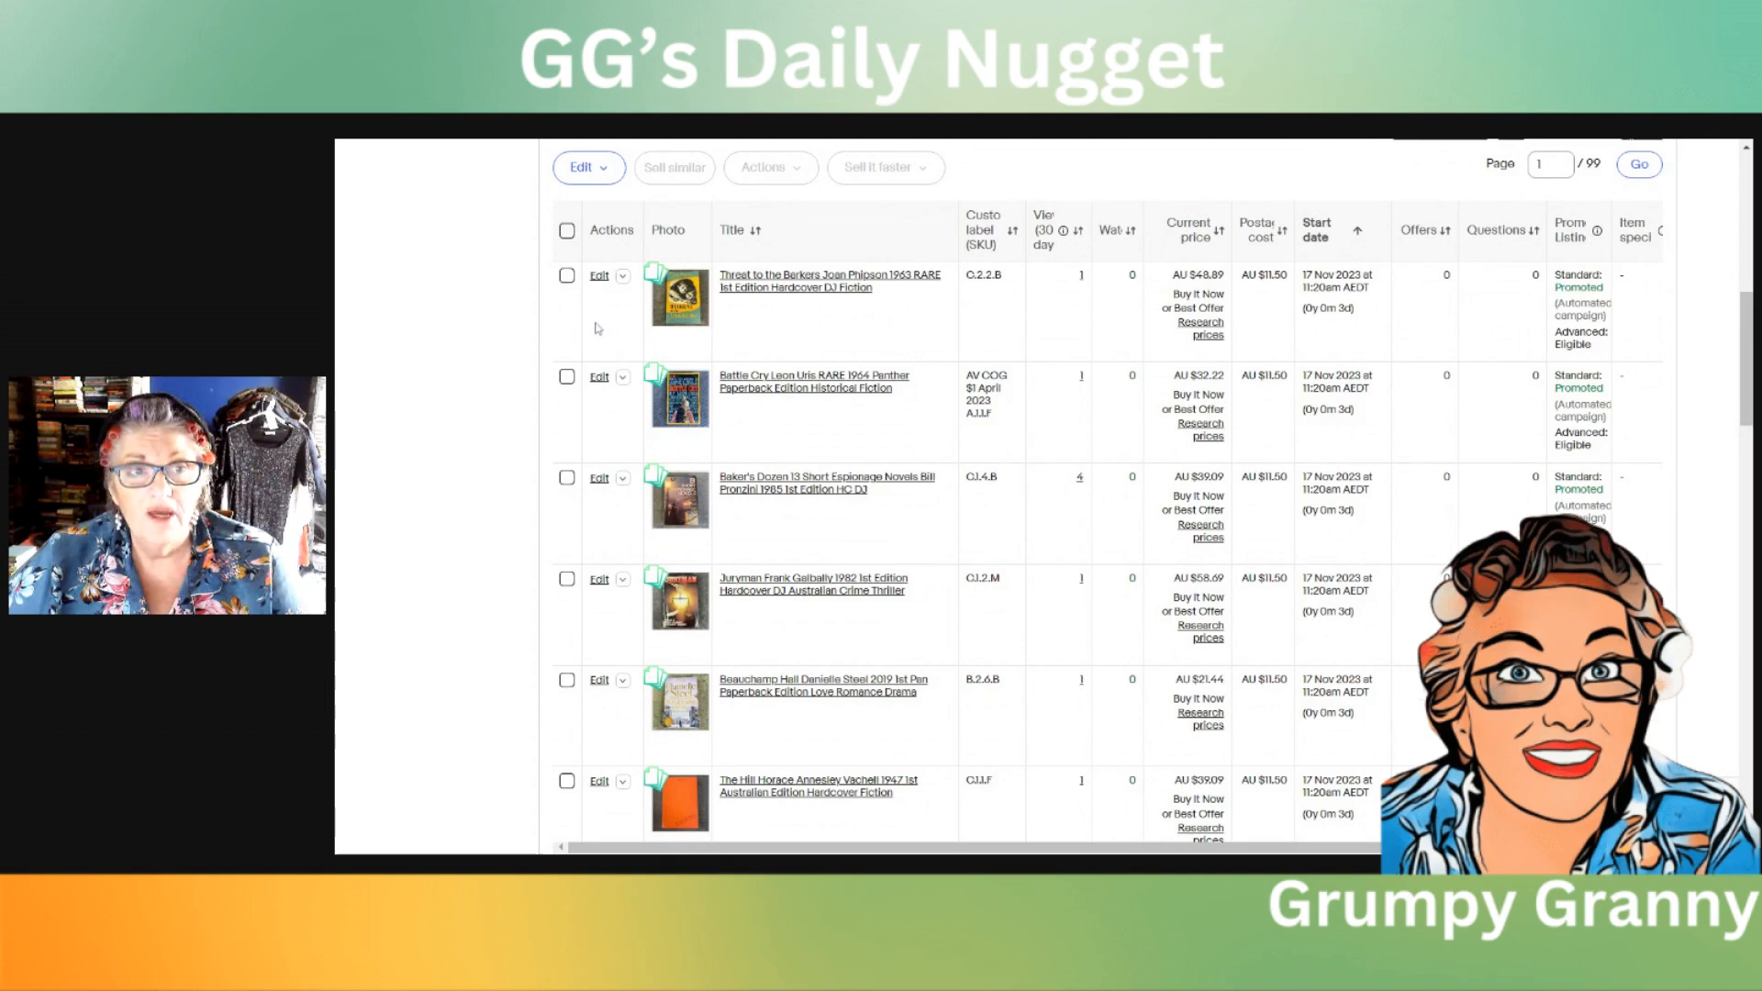
pyautogui.click(568, 231)
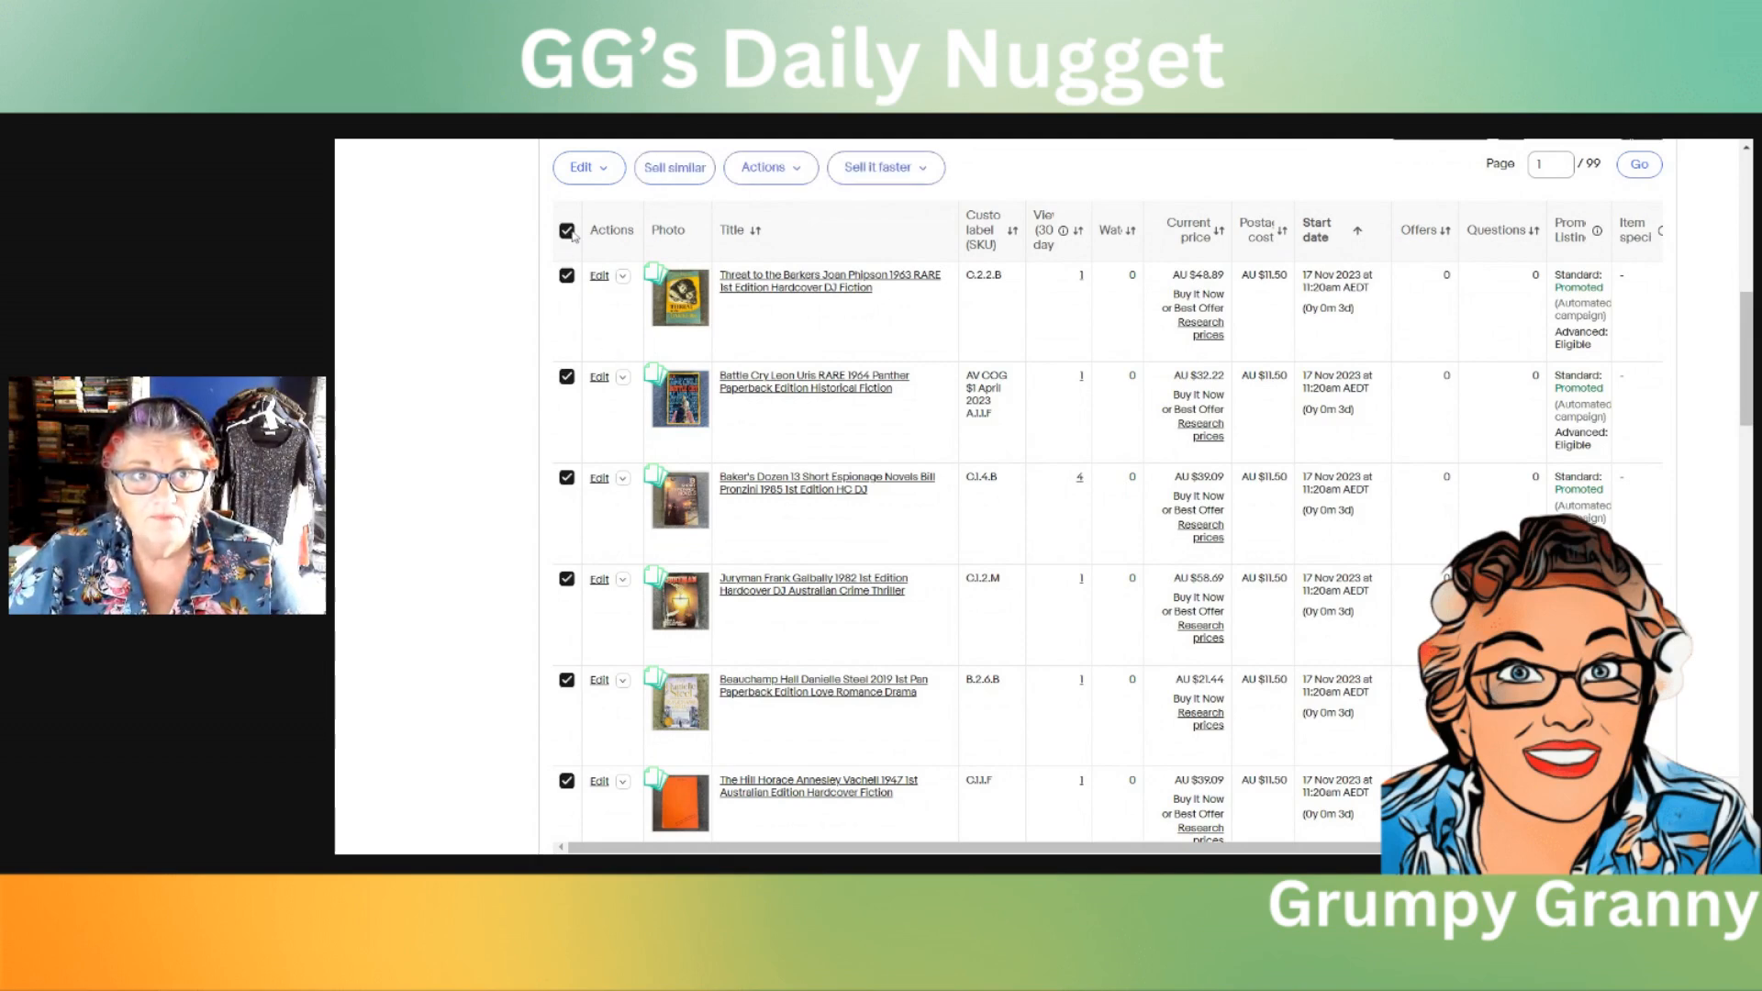
# Step: Look over the 25 selected active listings and end them all
pyautogui.scroll(2, 858, 399)
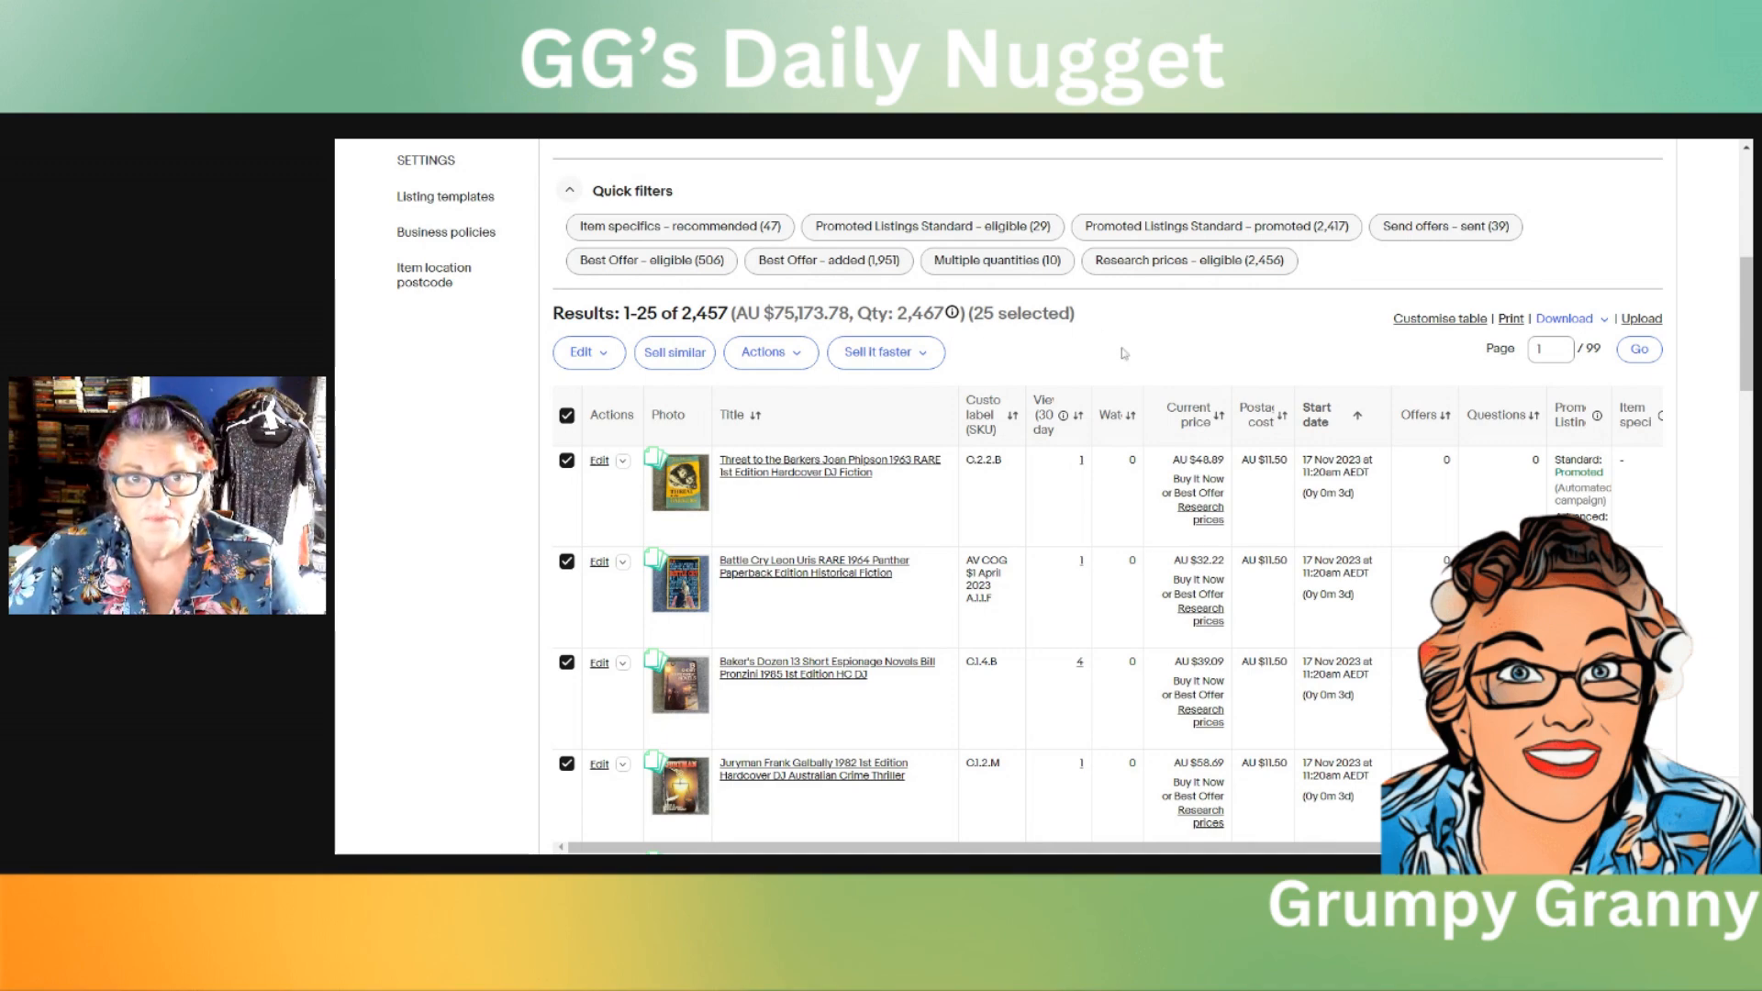
pyautogui.scroll(-7, 1125, 353)
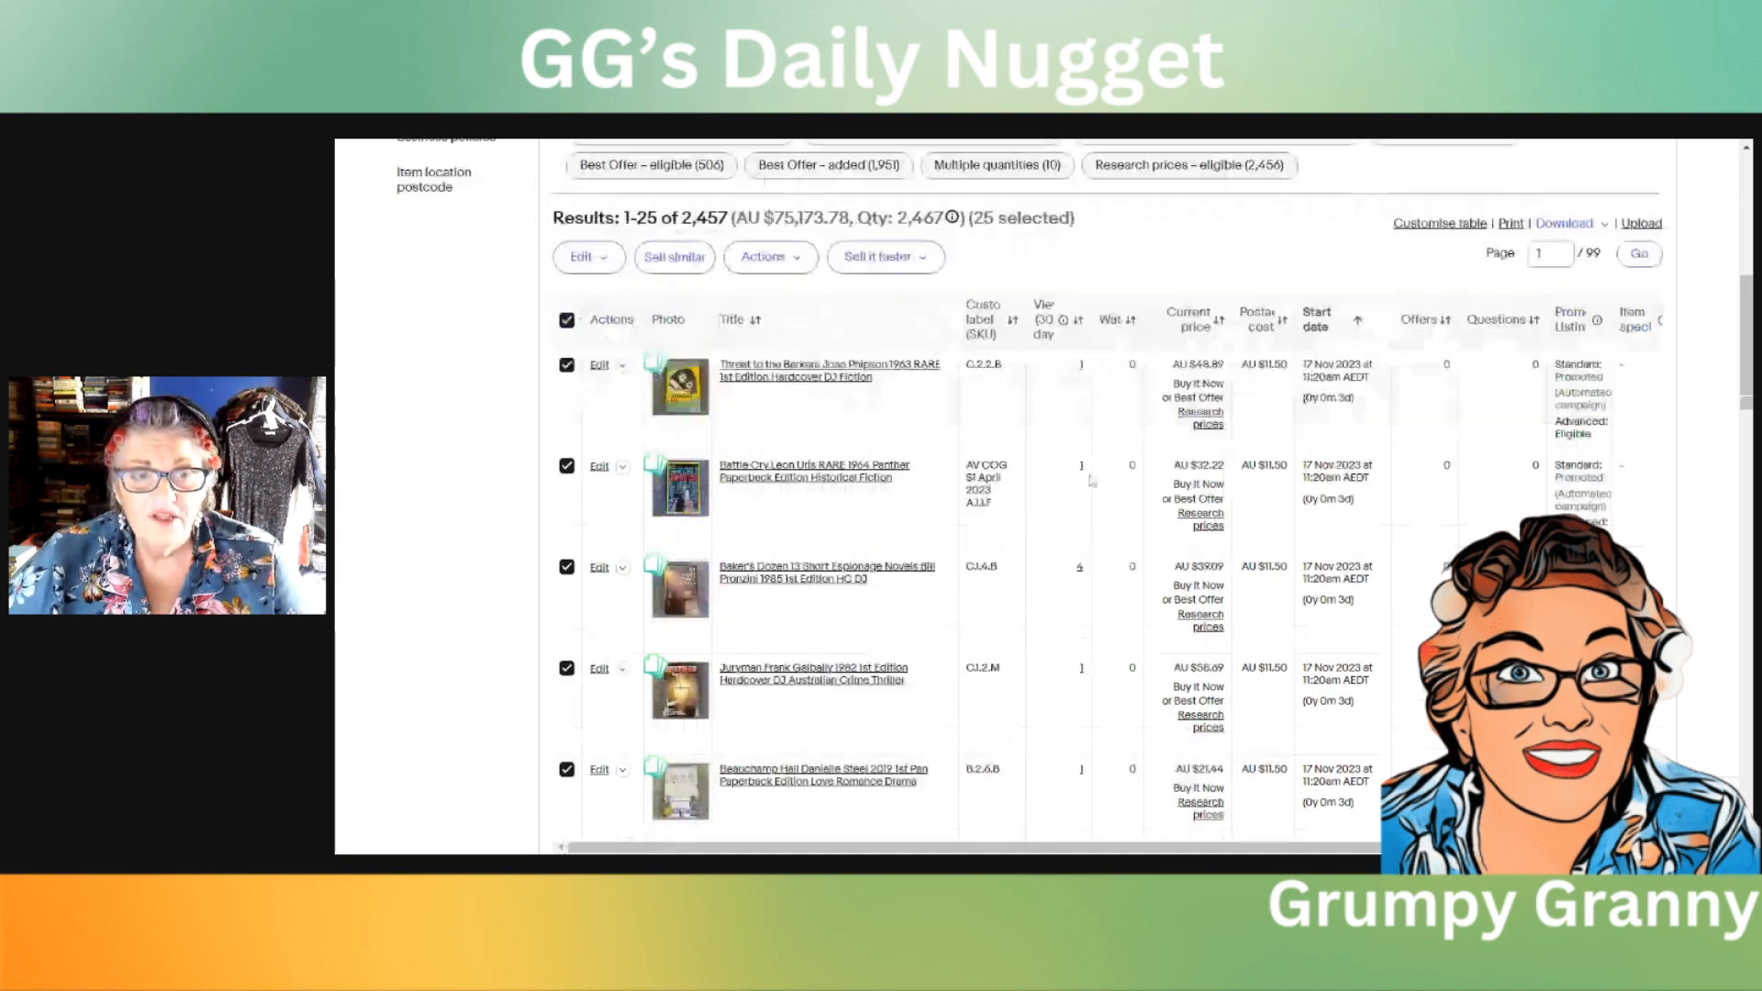
pyautogui.scroll(-15, 1060, 625)
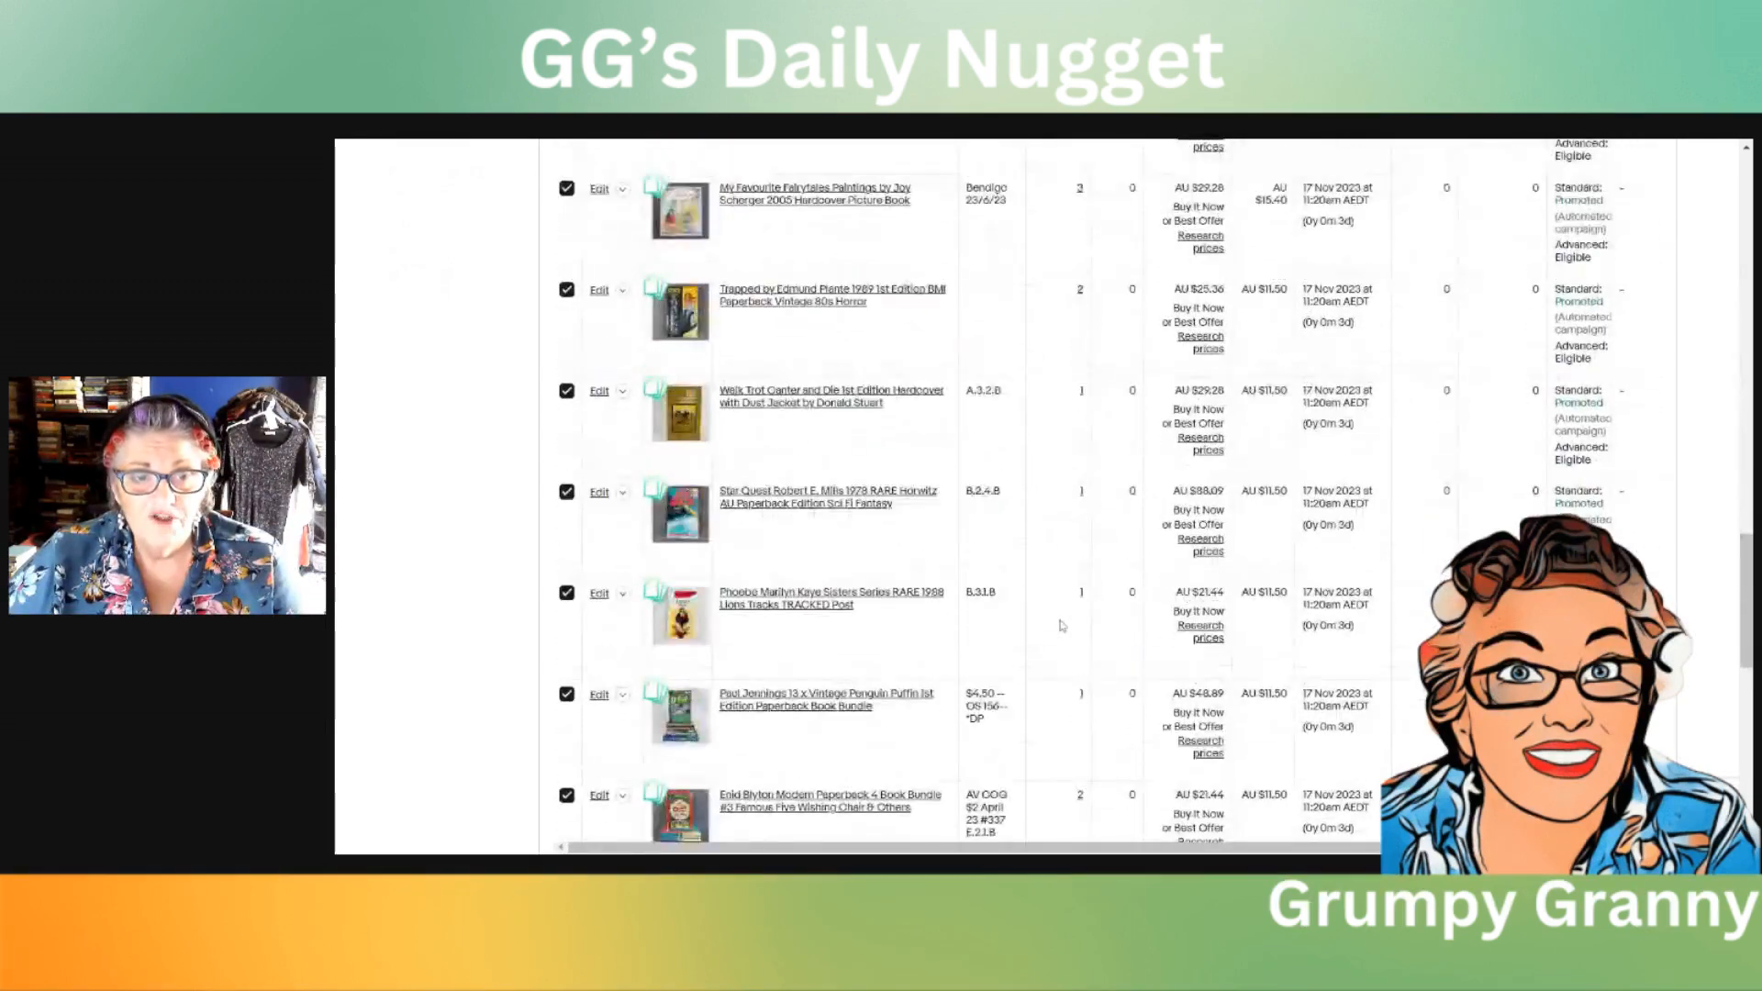
pyautogui.scroll(-10, 1064, 619)
pyautogui.scroll(20, 1078, 604)
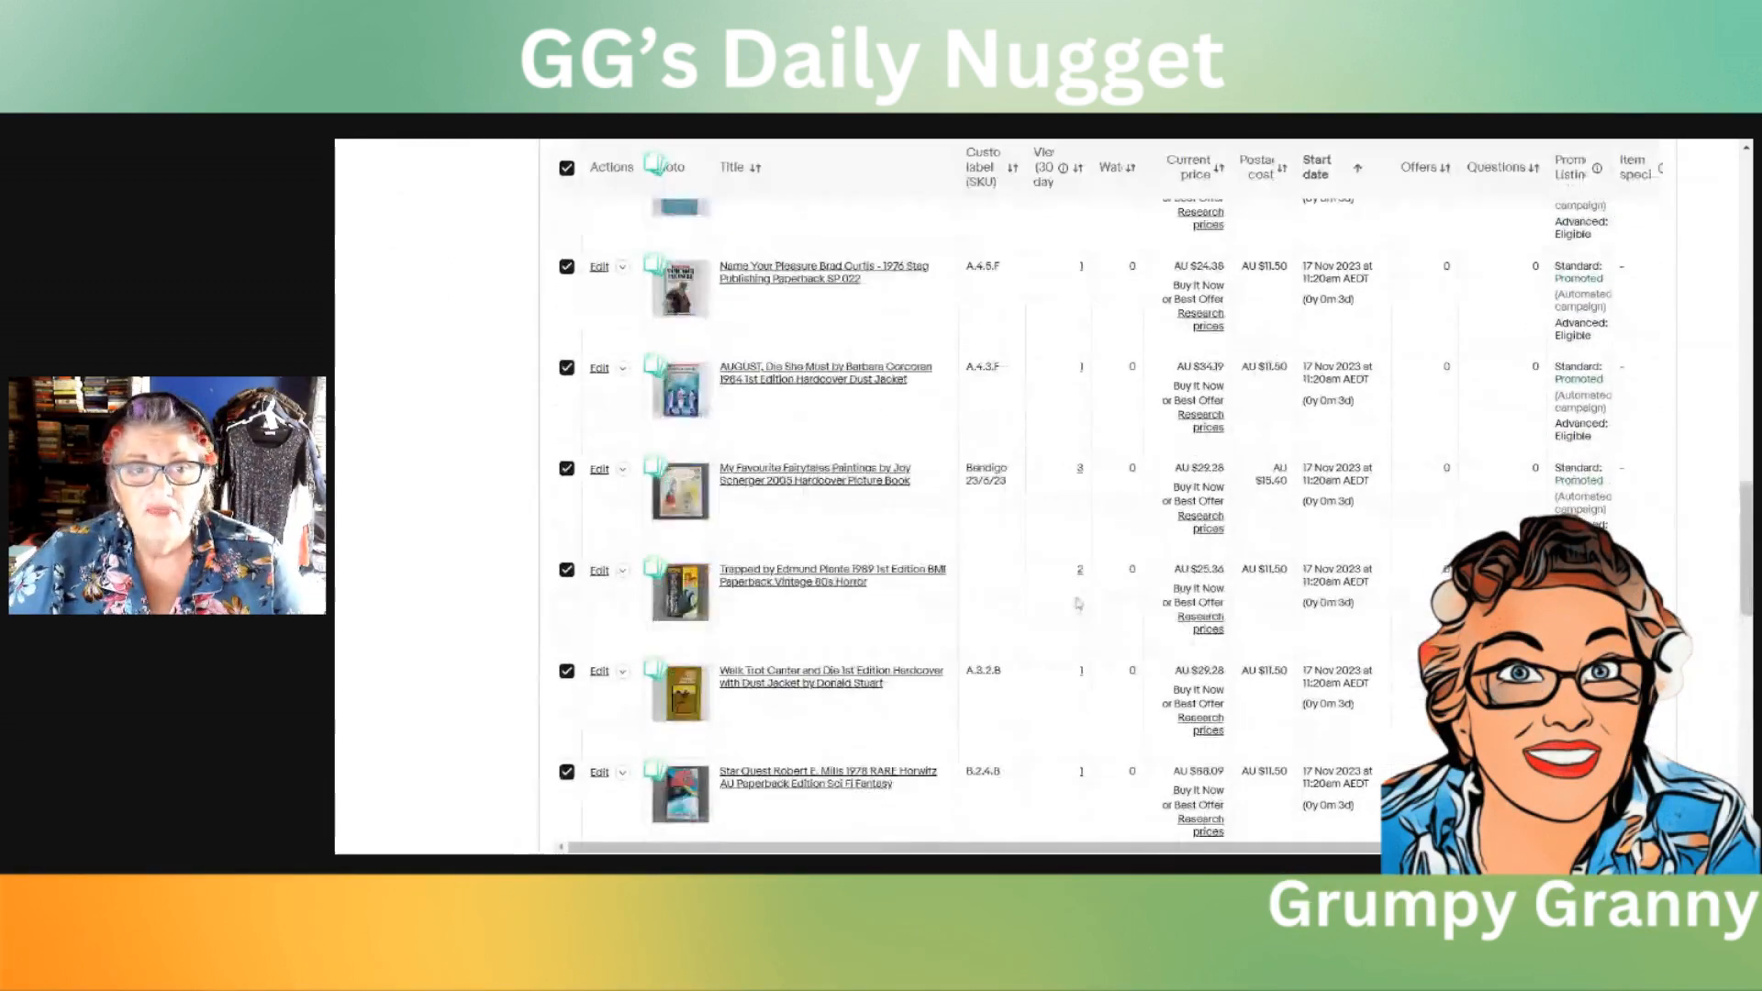
pyautogui.scroll(-3, 1078, 603)
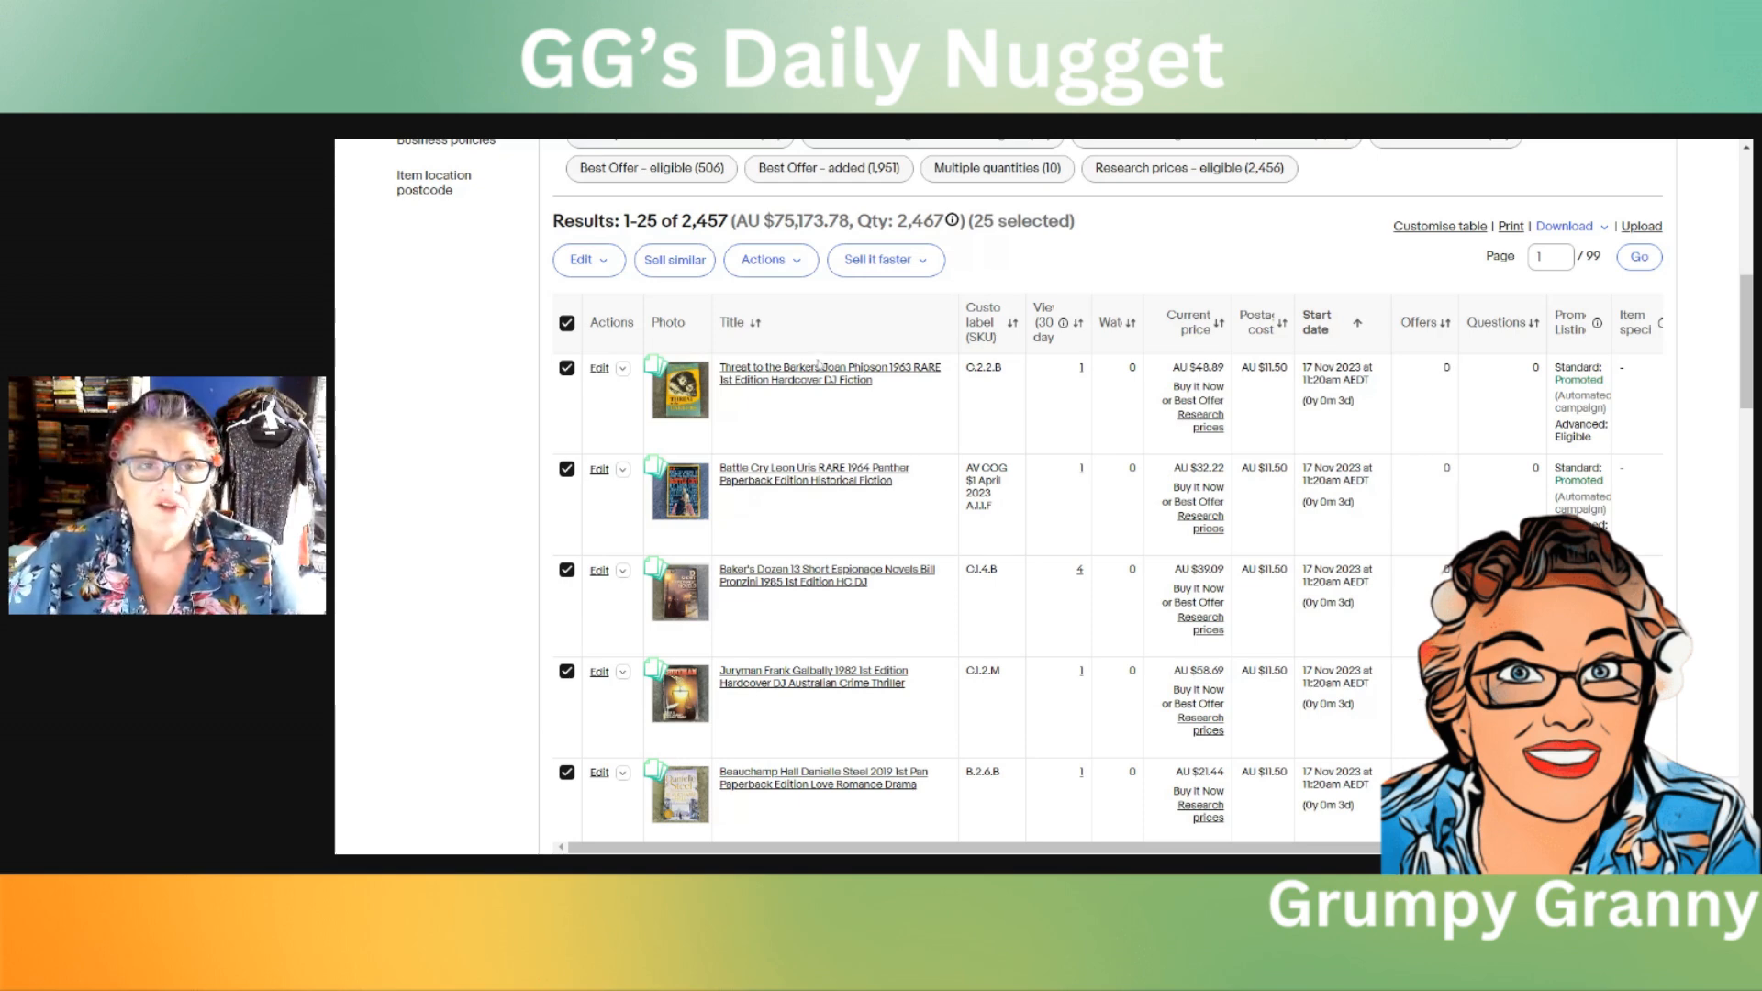
pyautogui.click(796, 266)
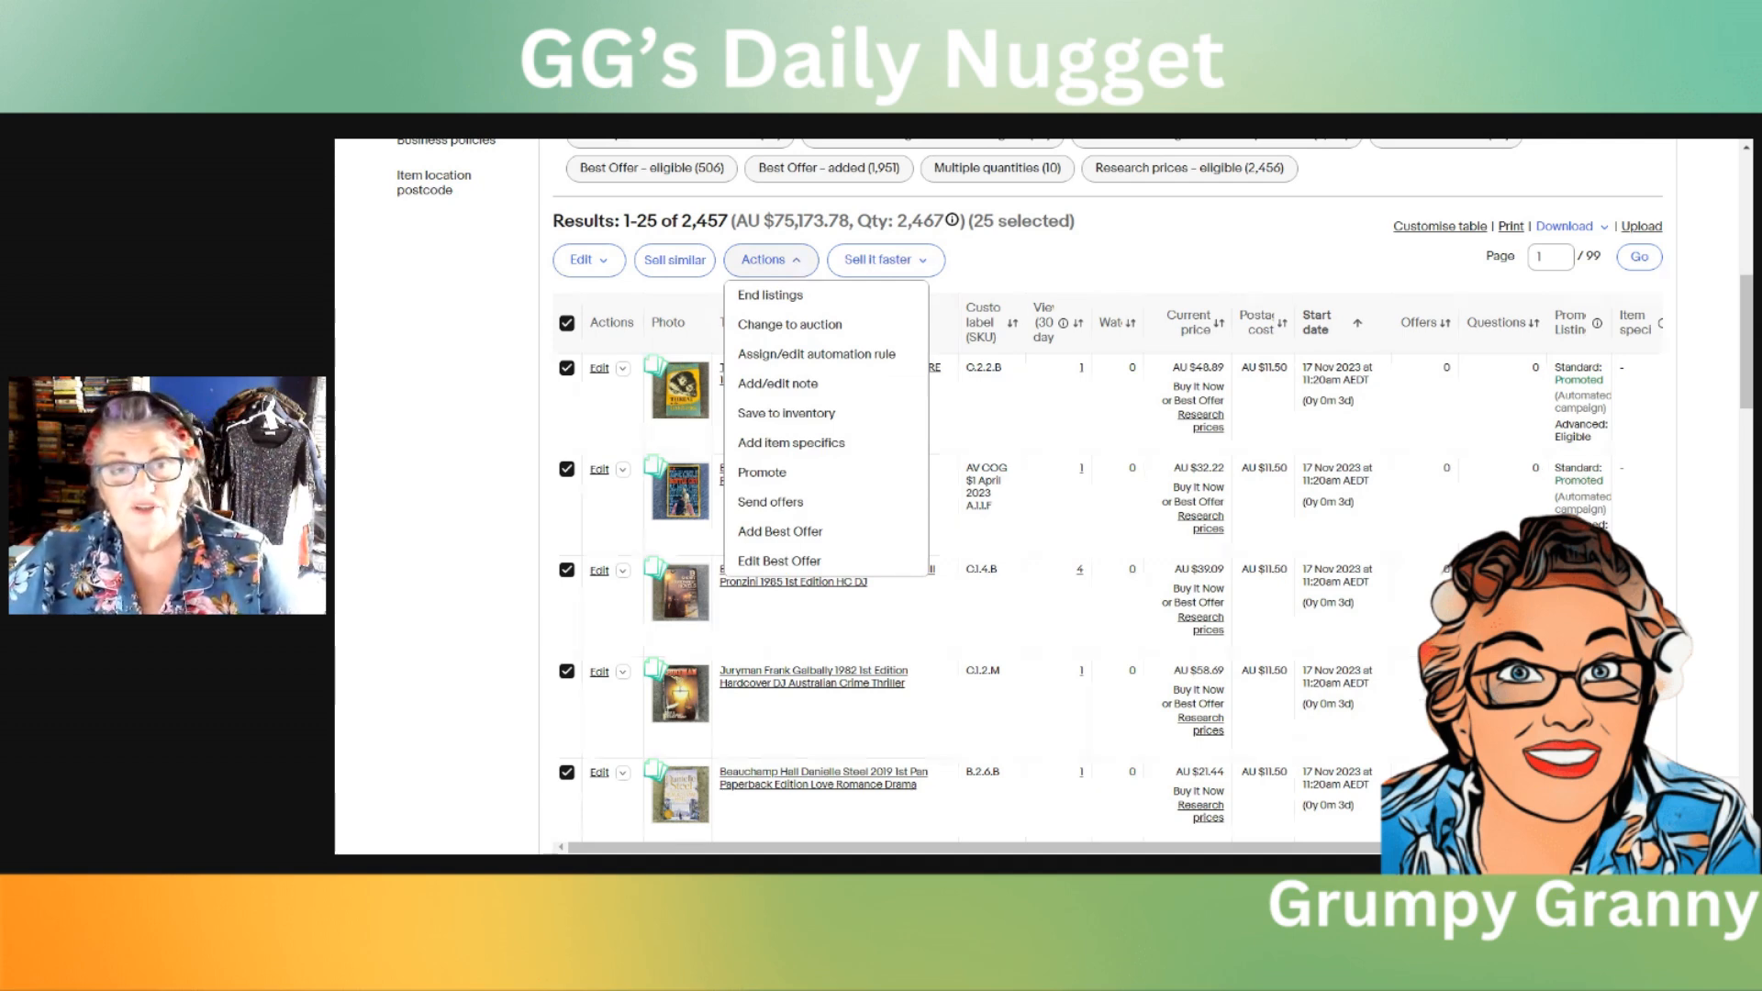
pyautogui.click(790, 301)
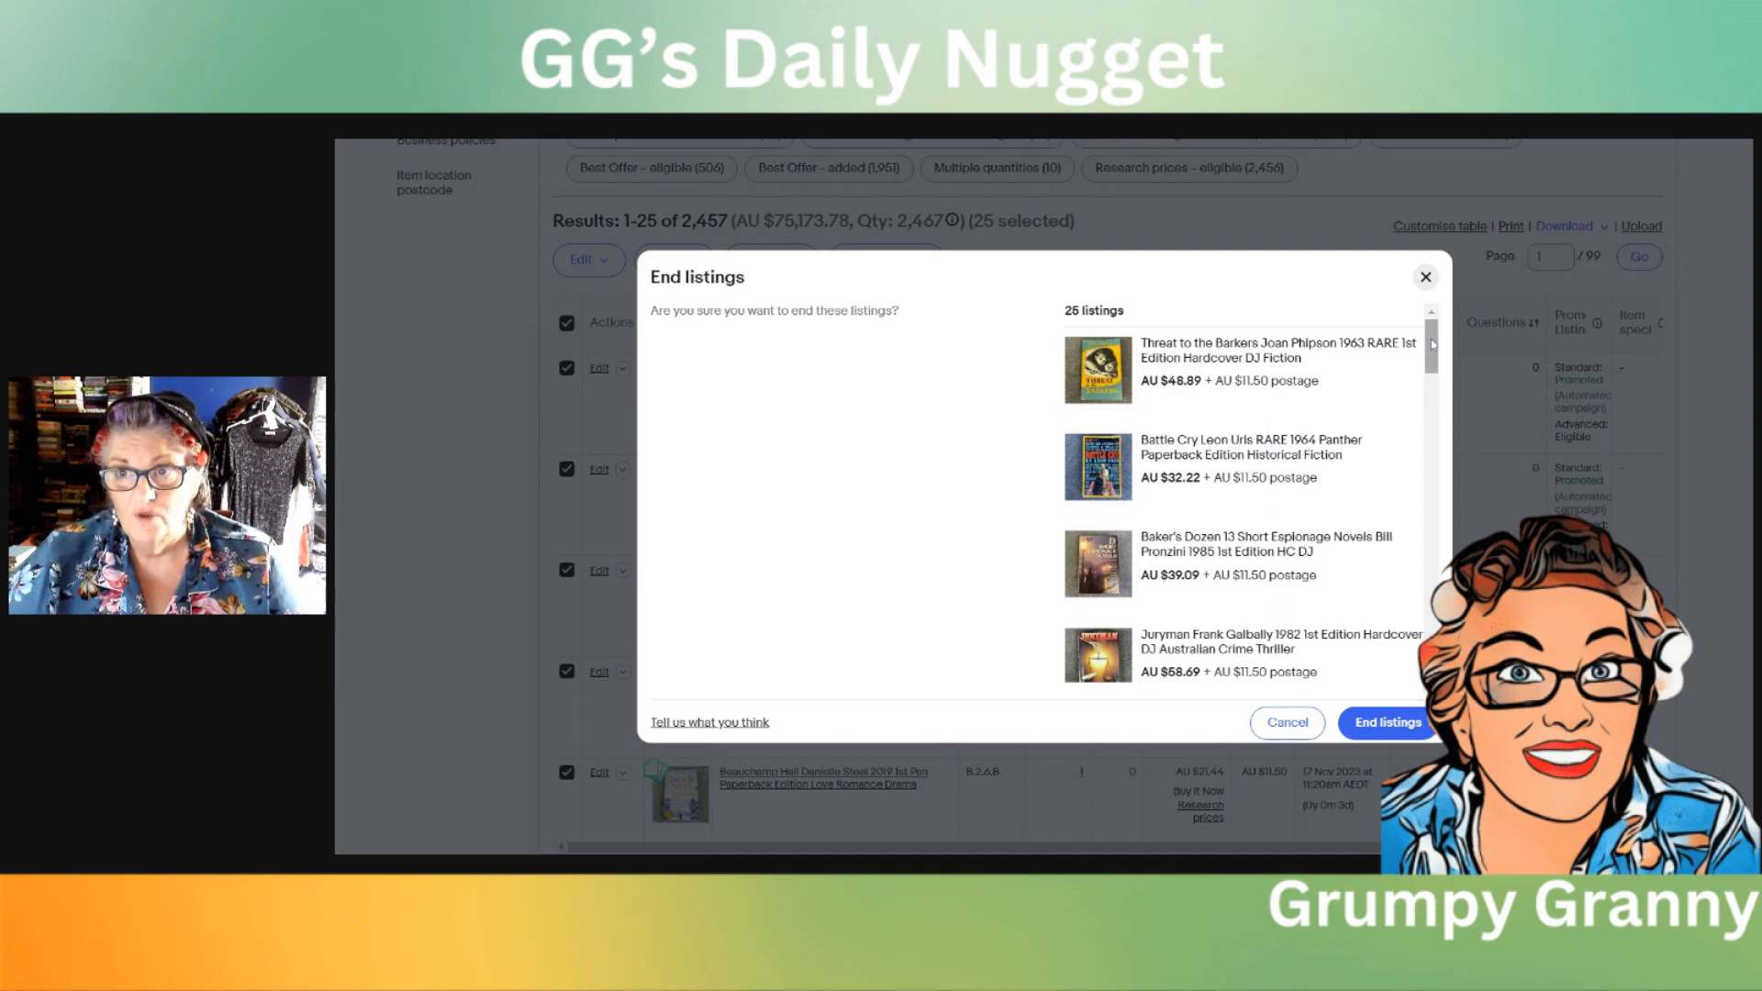
pyautogui.moveTo(1433, 340)
pyautogui.mouseDown()
pyautogui.moveTo(1437, 572)
pyautogui.moveTo(1432, 341)
pyautogui.mouseUp()
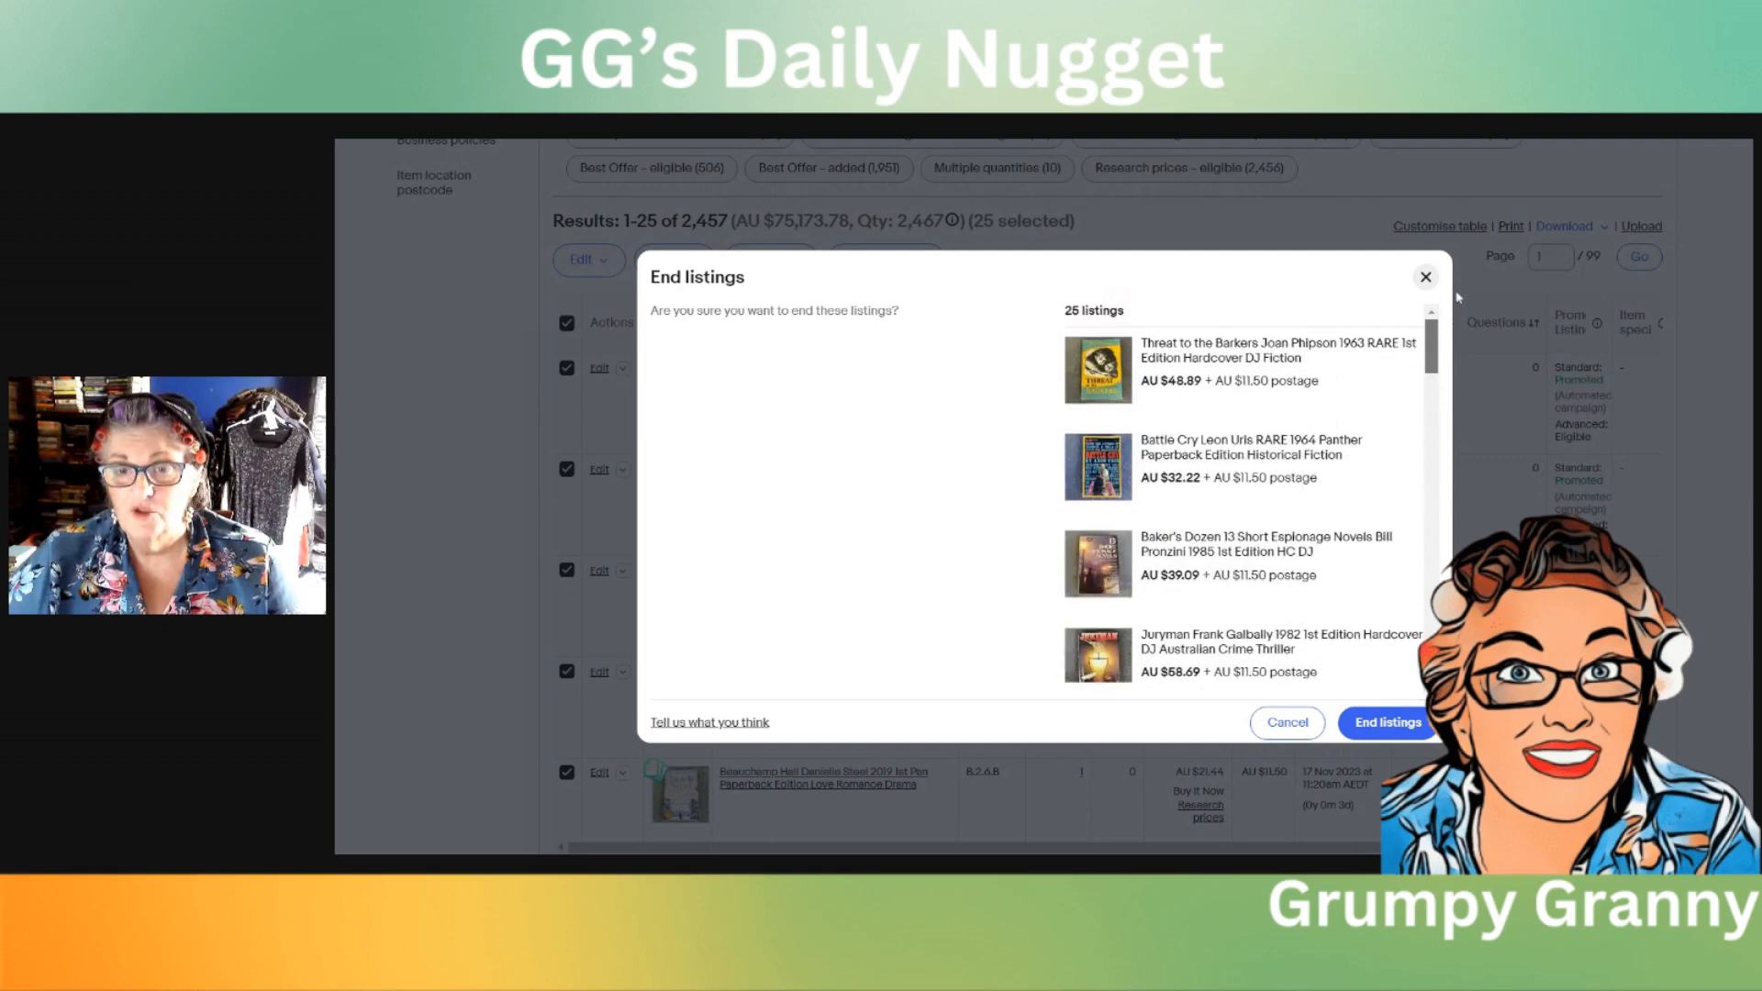
pyautogui.click(1392, 723)
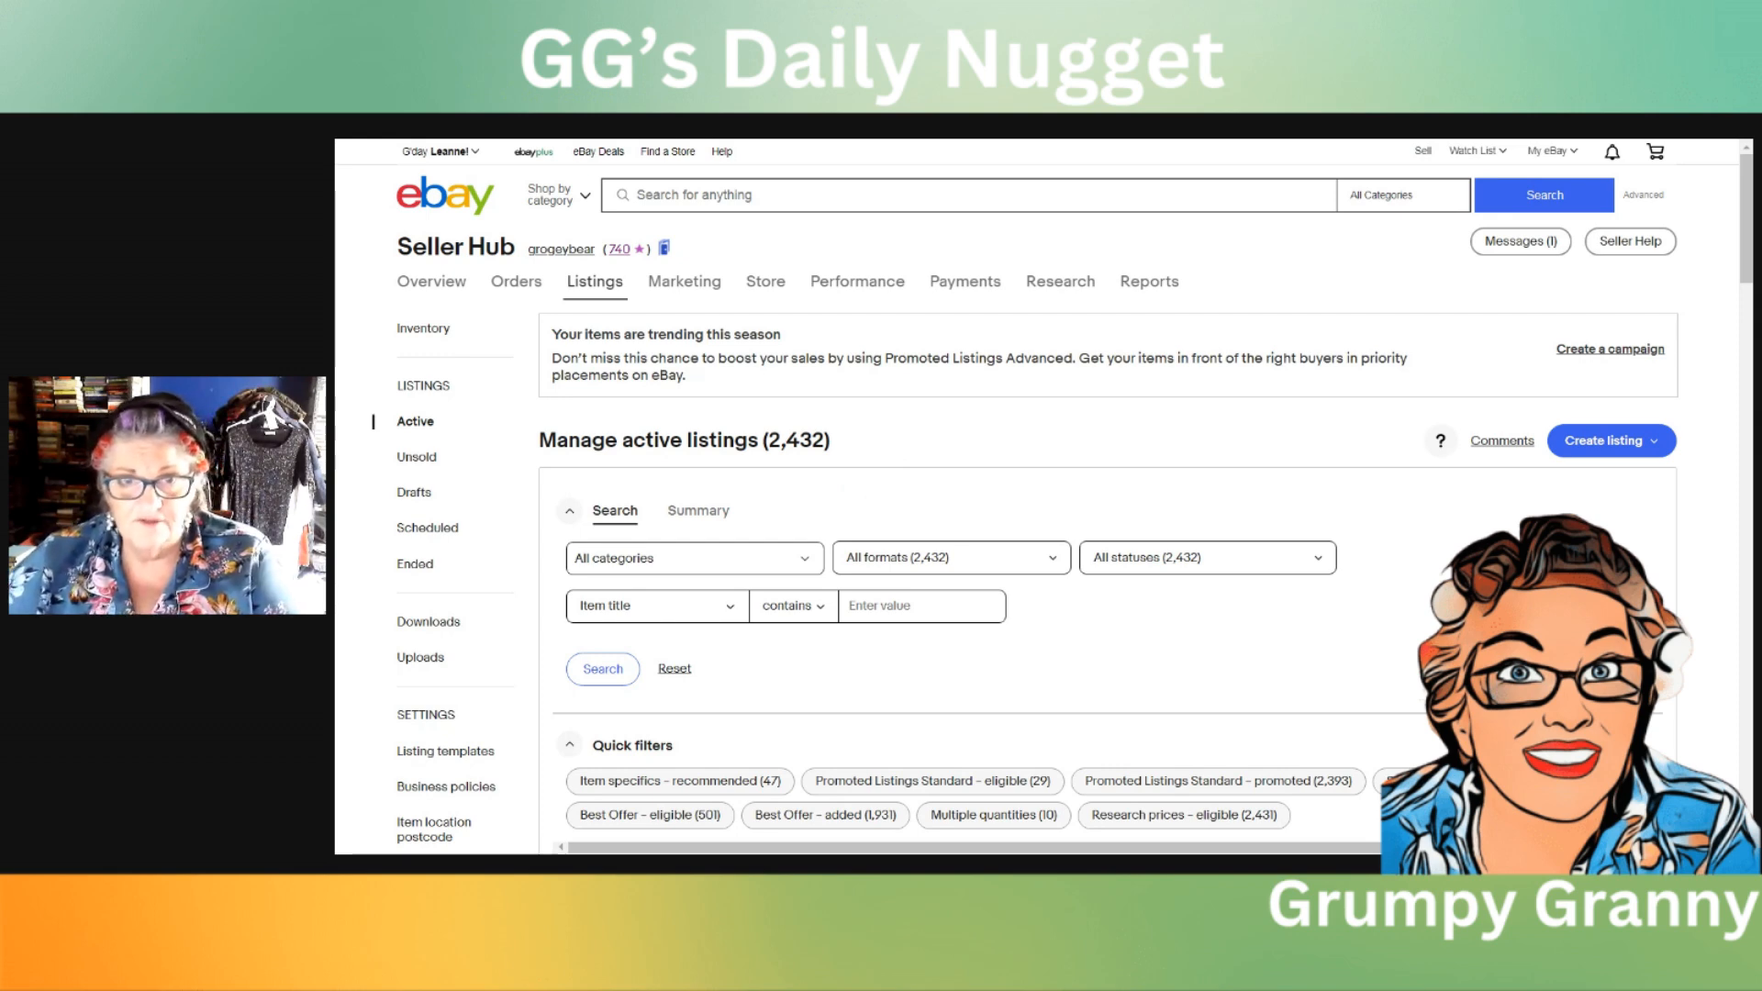
# Step: Open the unsold listings, select all 25 that have not been relisted, and create new drafts from them with Sell similar
pyautogui.scroll(-3, 933, 431)
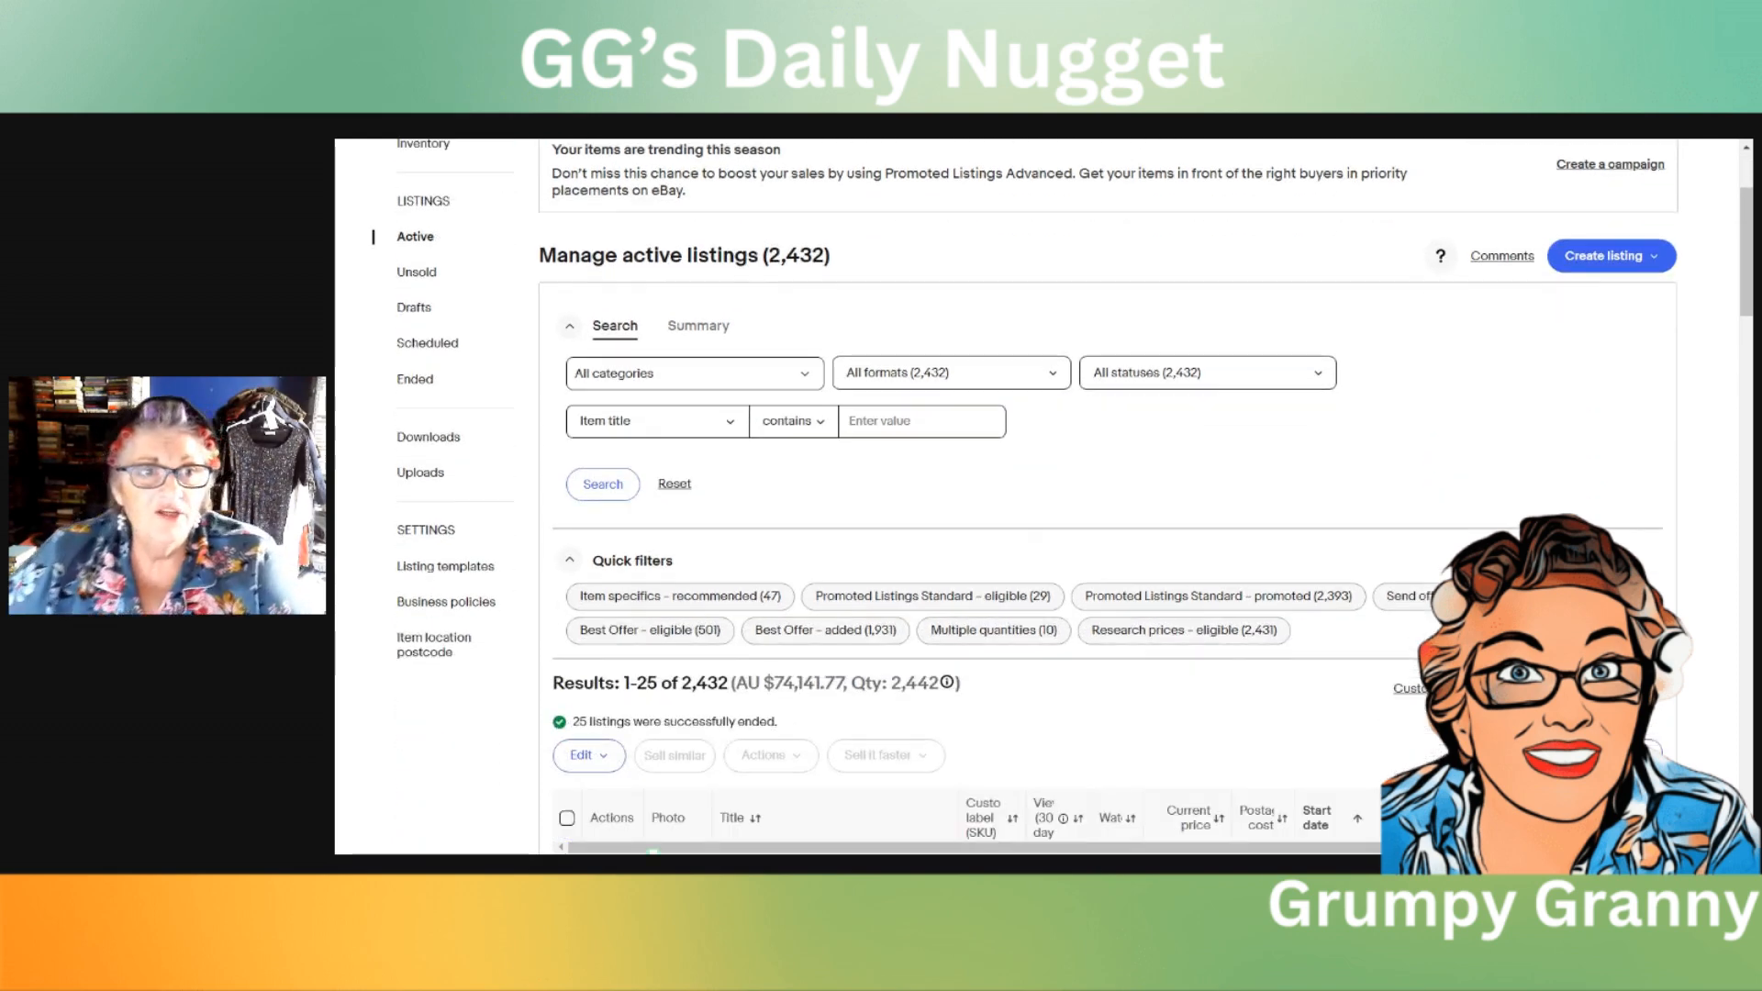
pyautogui.click(418, 380)
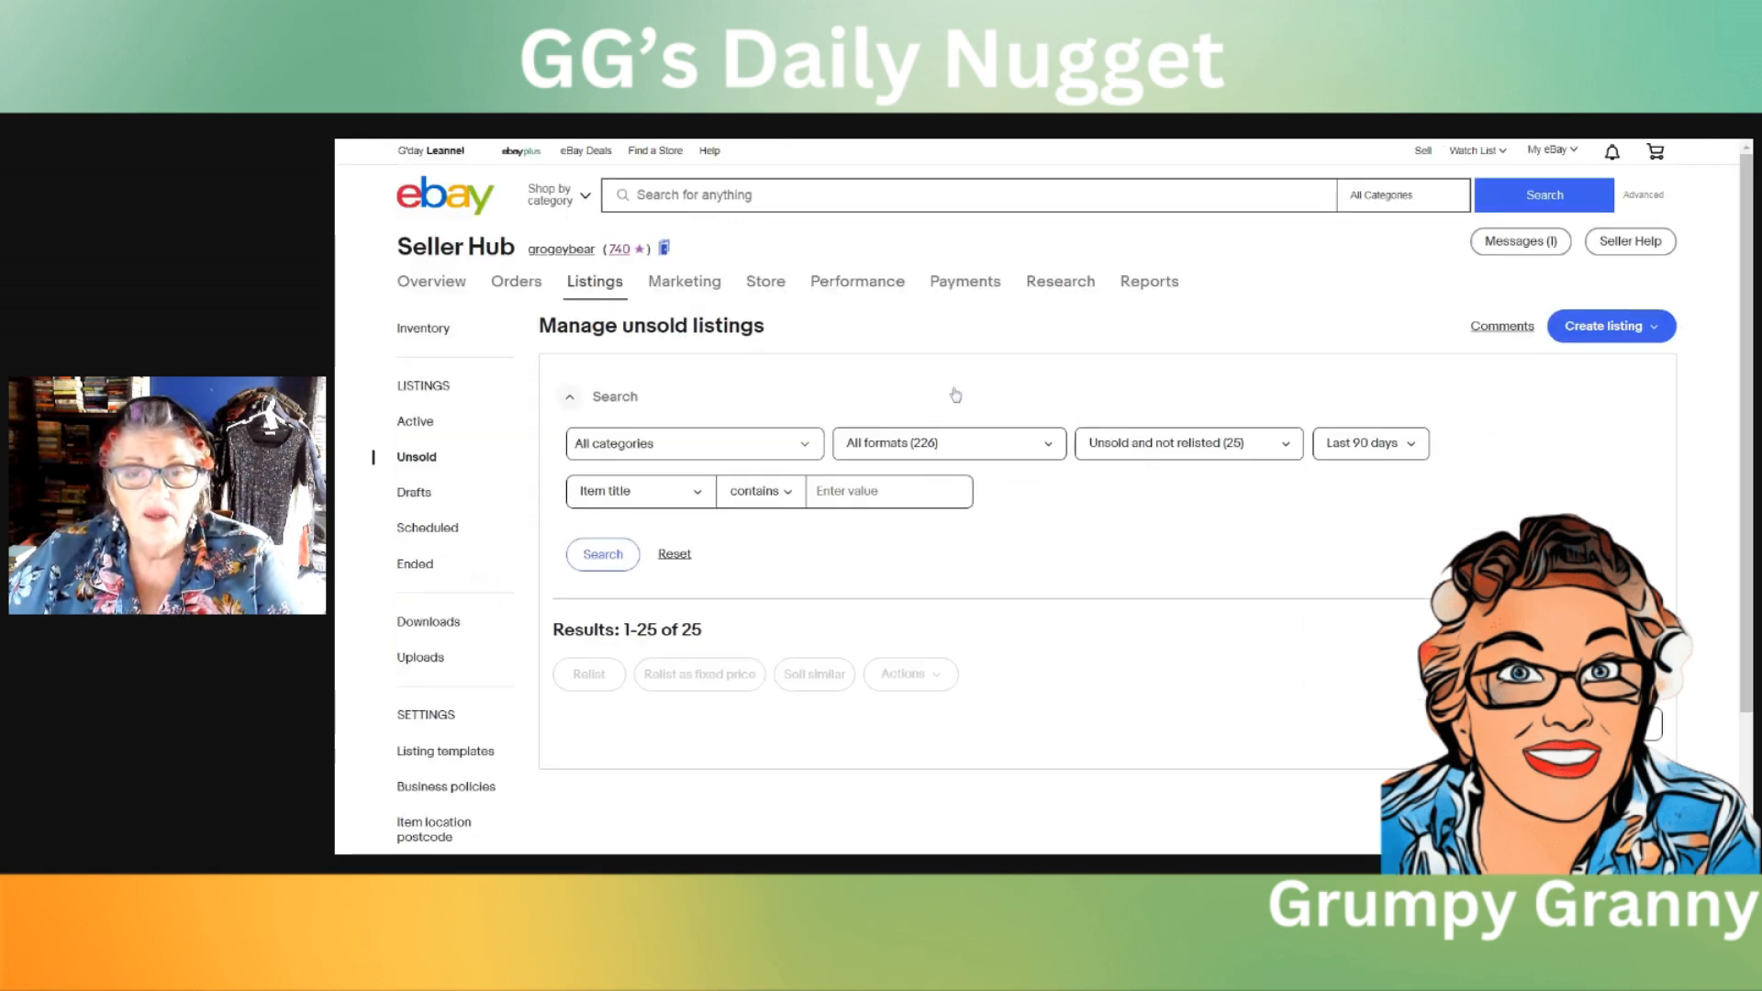
pyautogui.scroll(-3, 1303, 326)
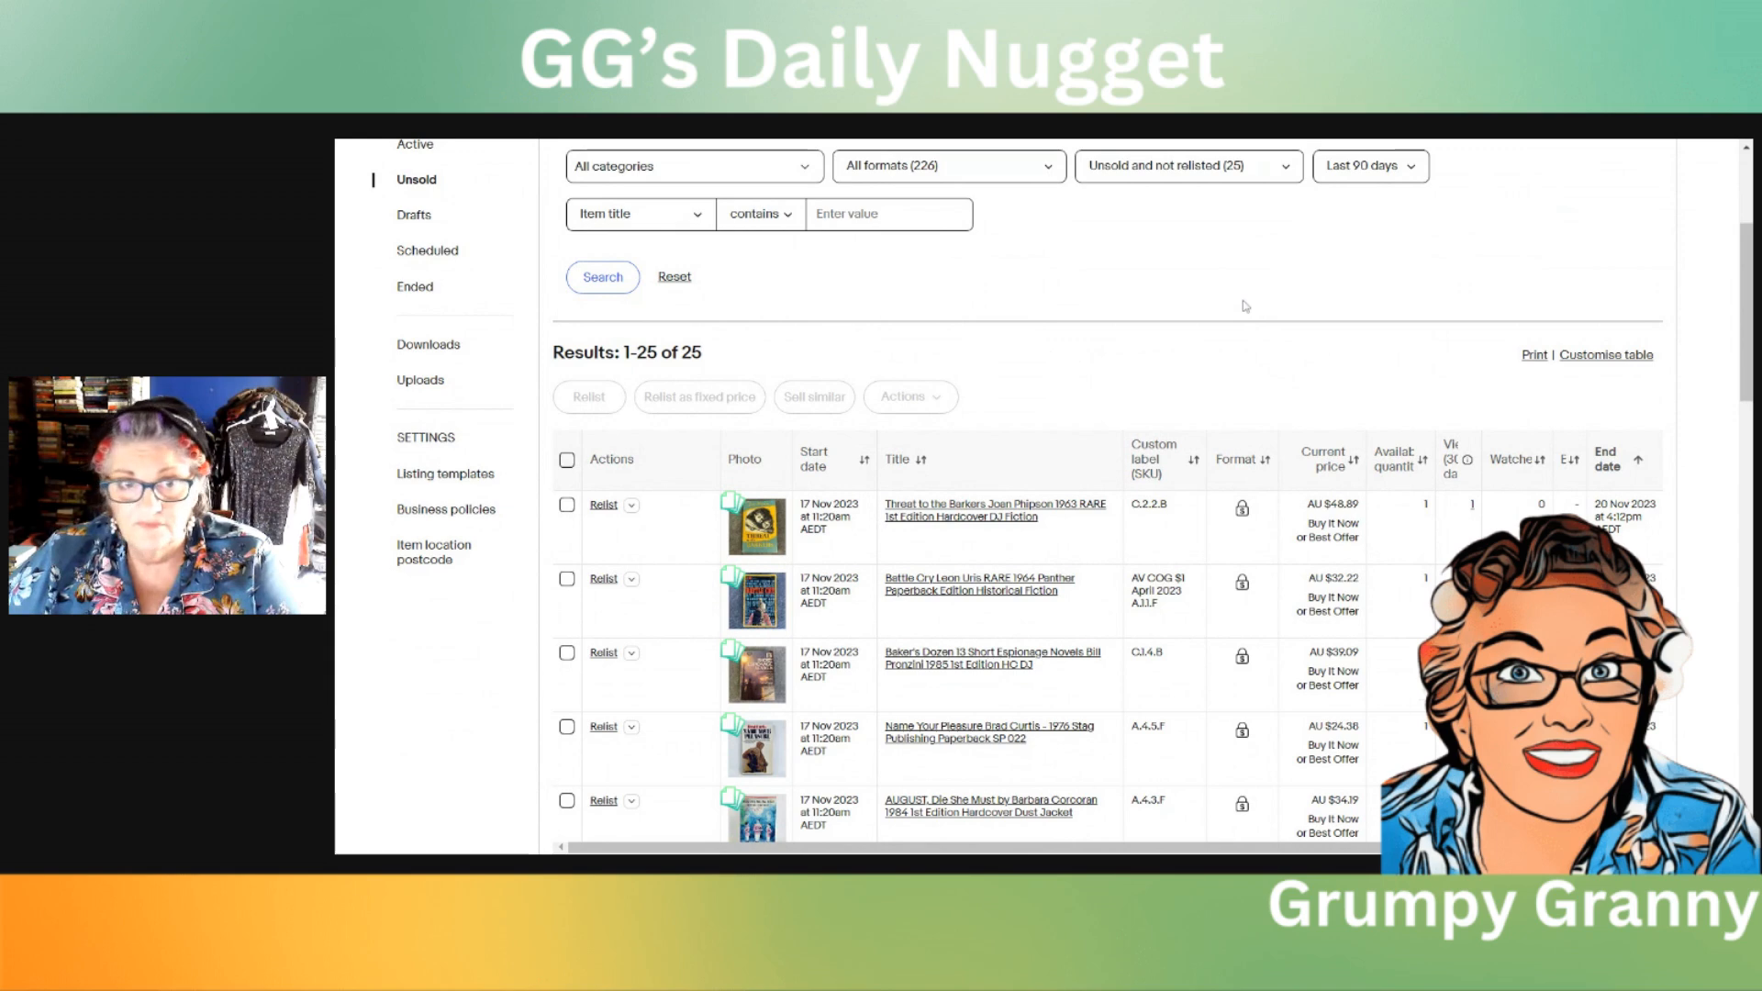
pyautogui.click(567, 461)
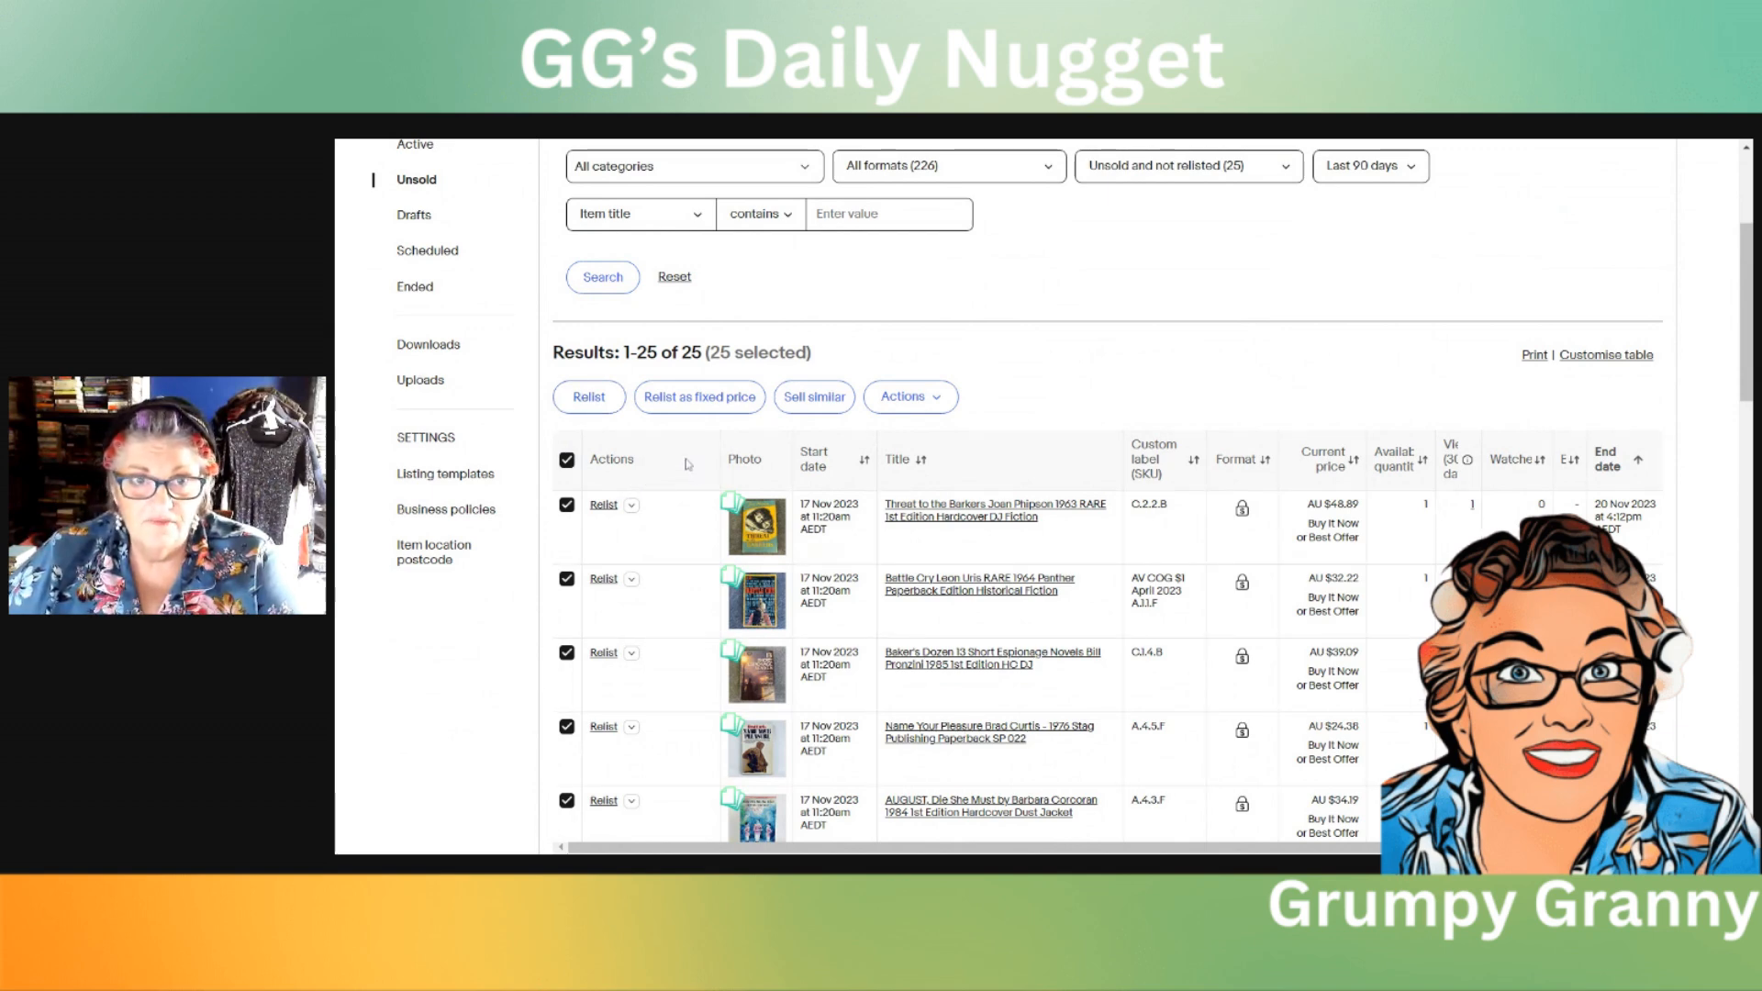
pyautogui.click(832, 399)
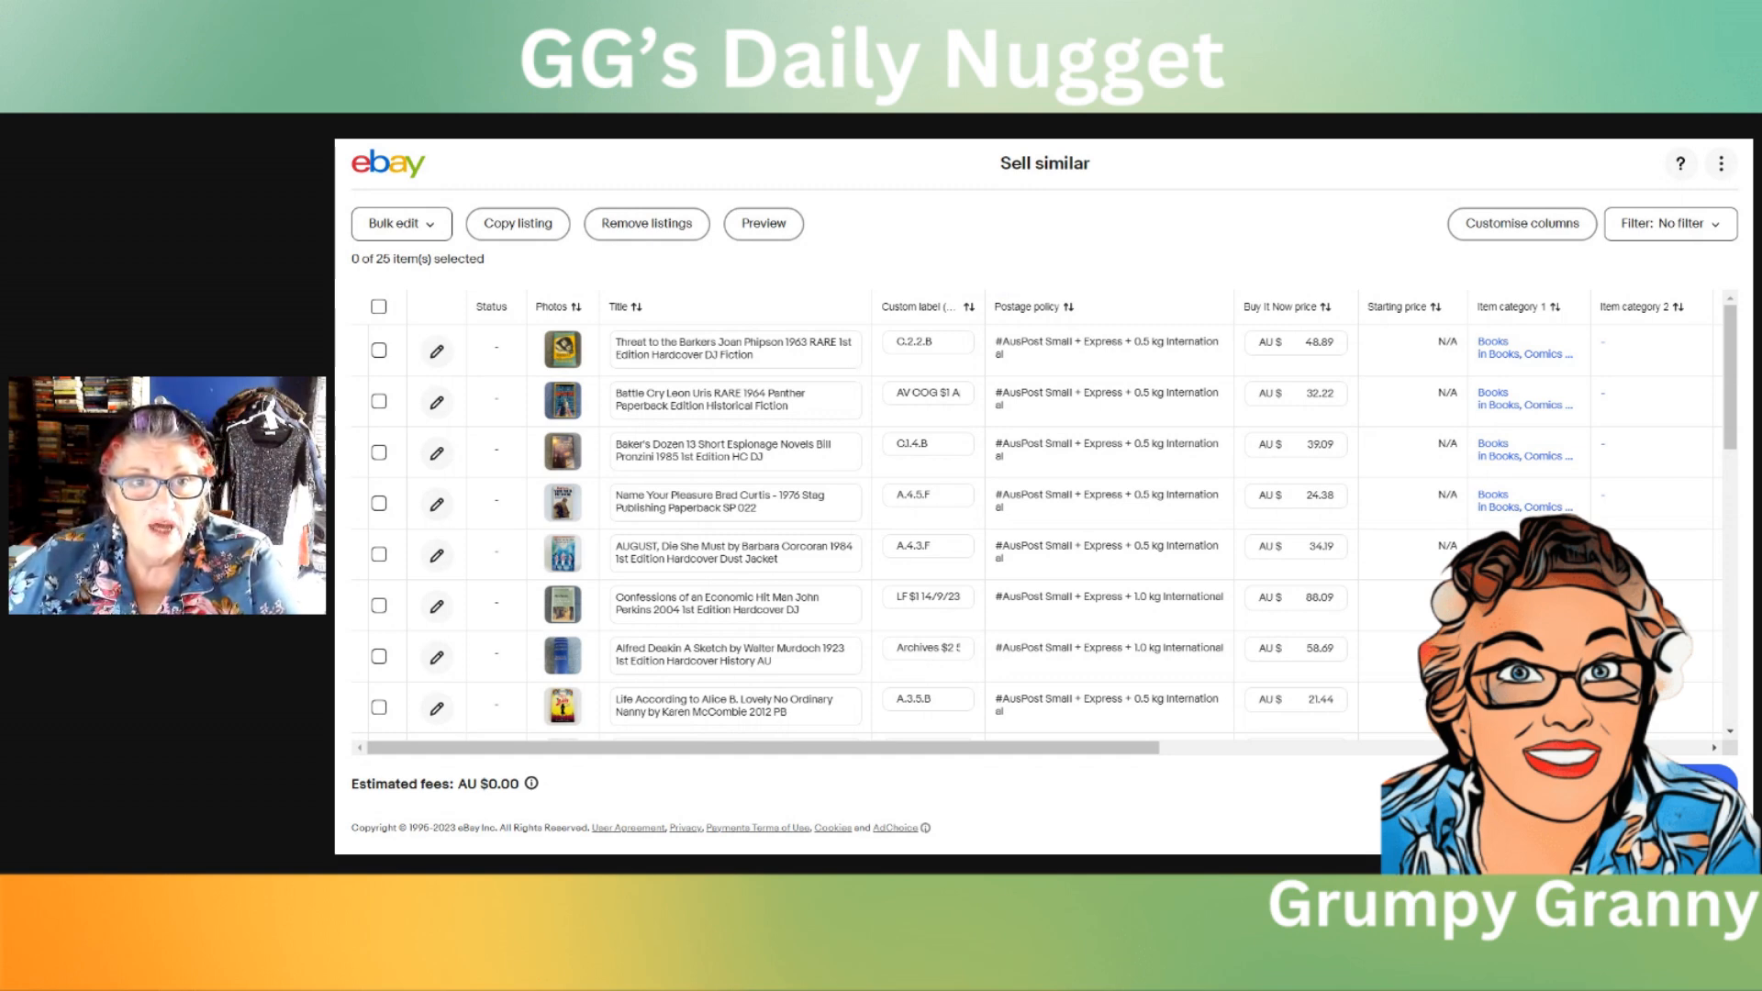
# Step: In the Dawn: Xenogenesis listing title, move "by Octavia Butler" ahead of "1988" and remove the extra space
pyautogui.scroll(-2, 835, 385)
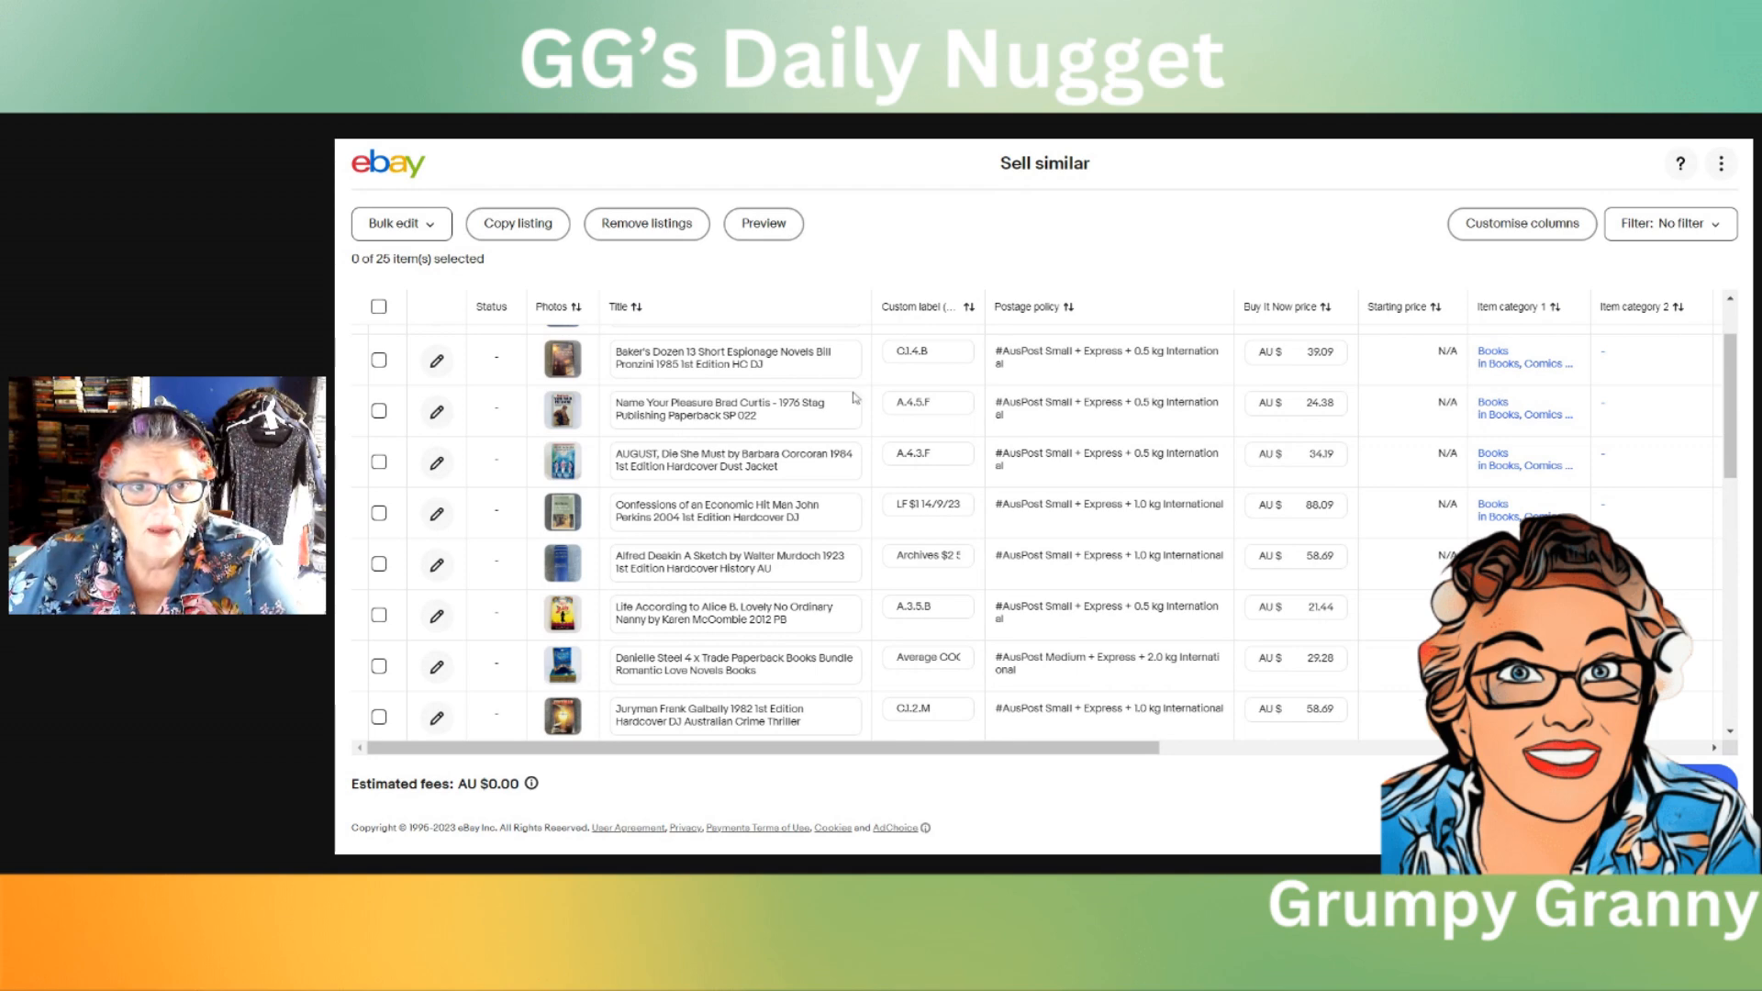
pyautogui.scroll(-2, 854, 399)
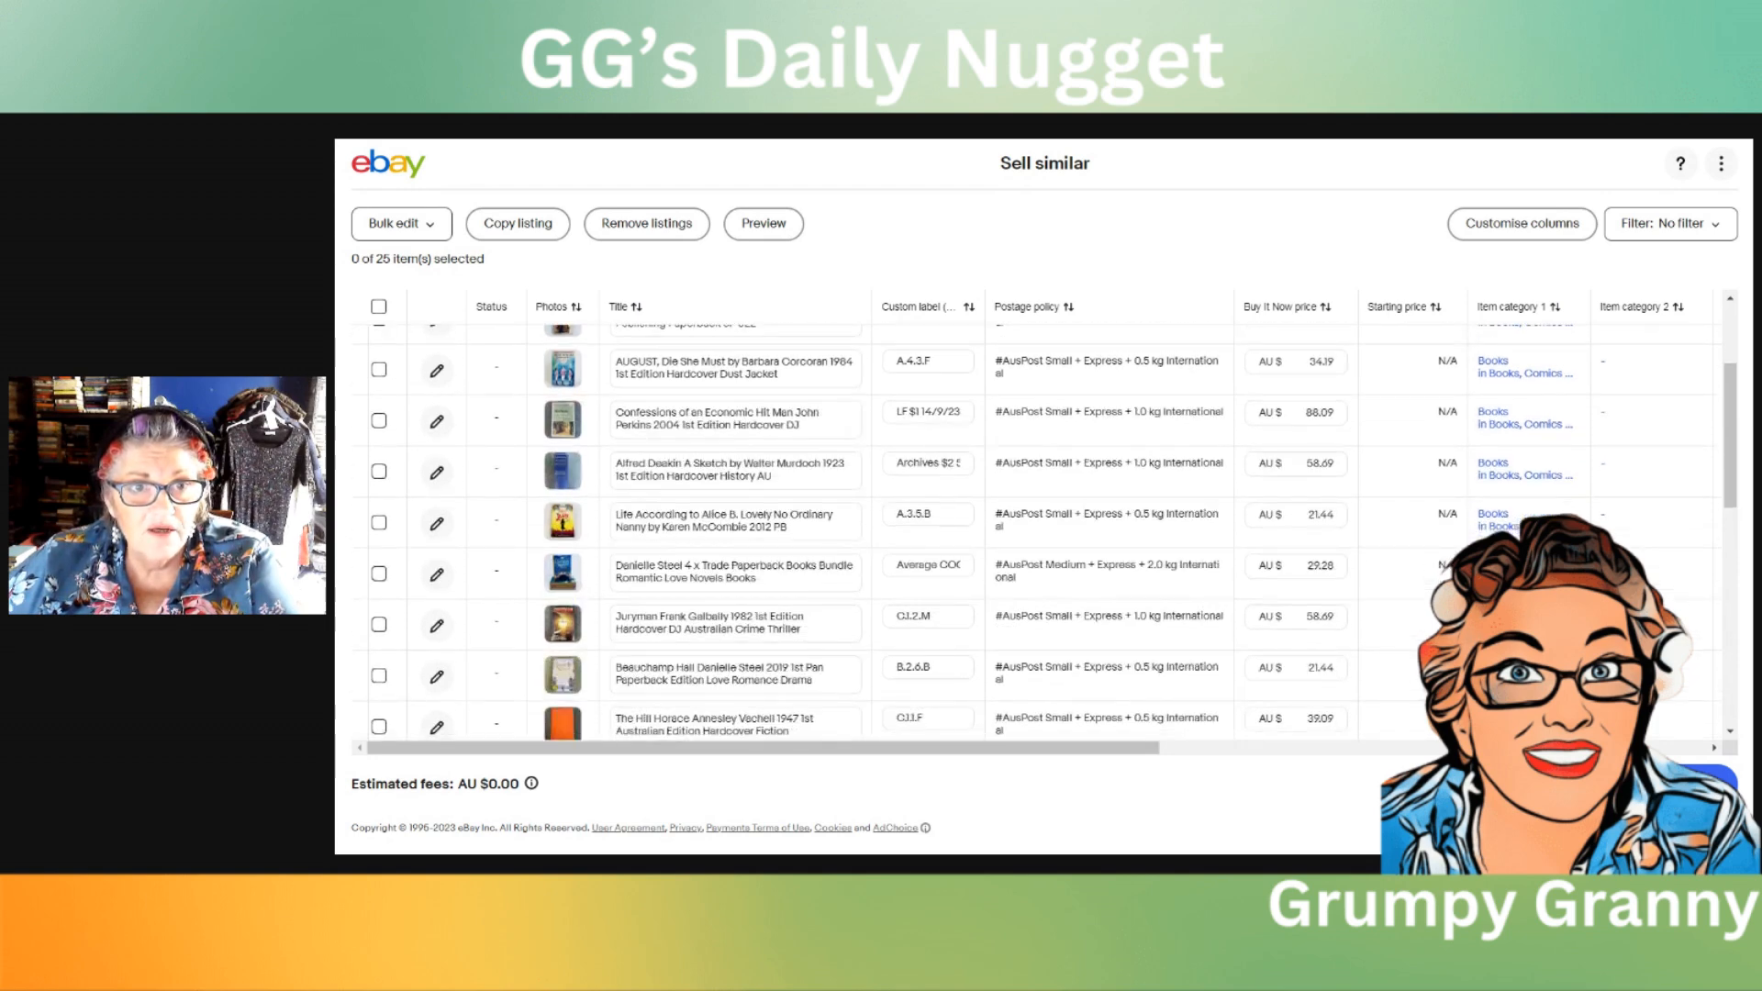
pyautogui.scroll(-2, 853, 430)
pyautogui.scroll(-2, 856, 422)
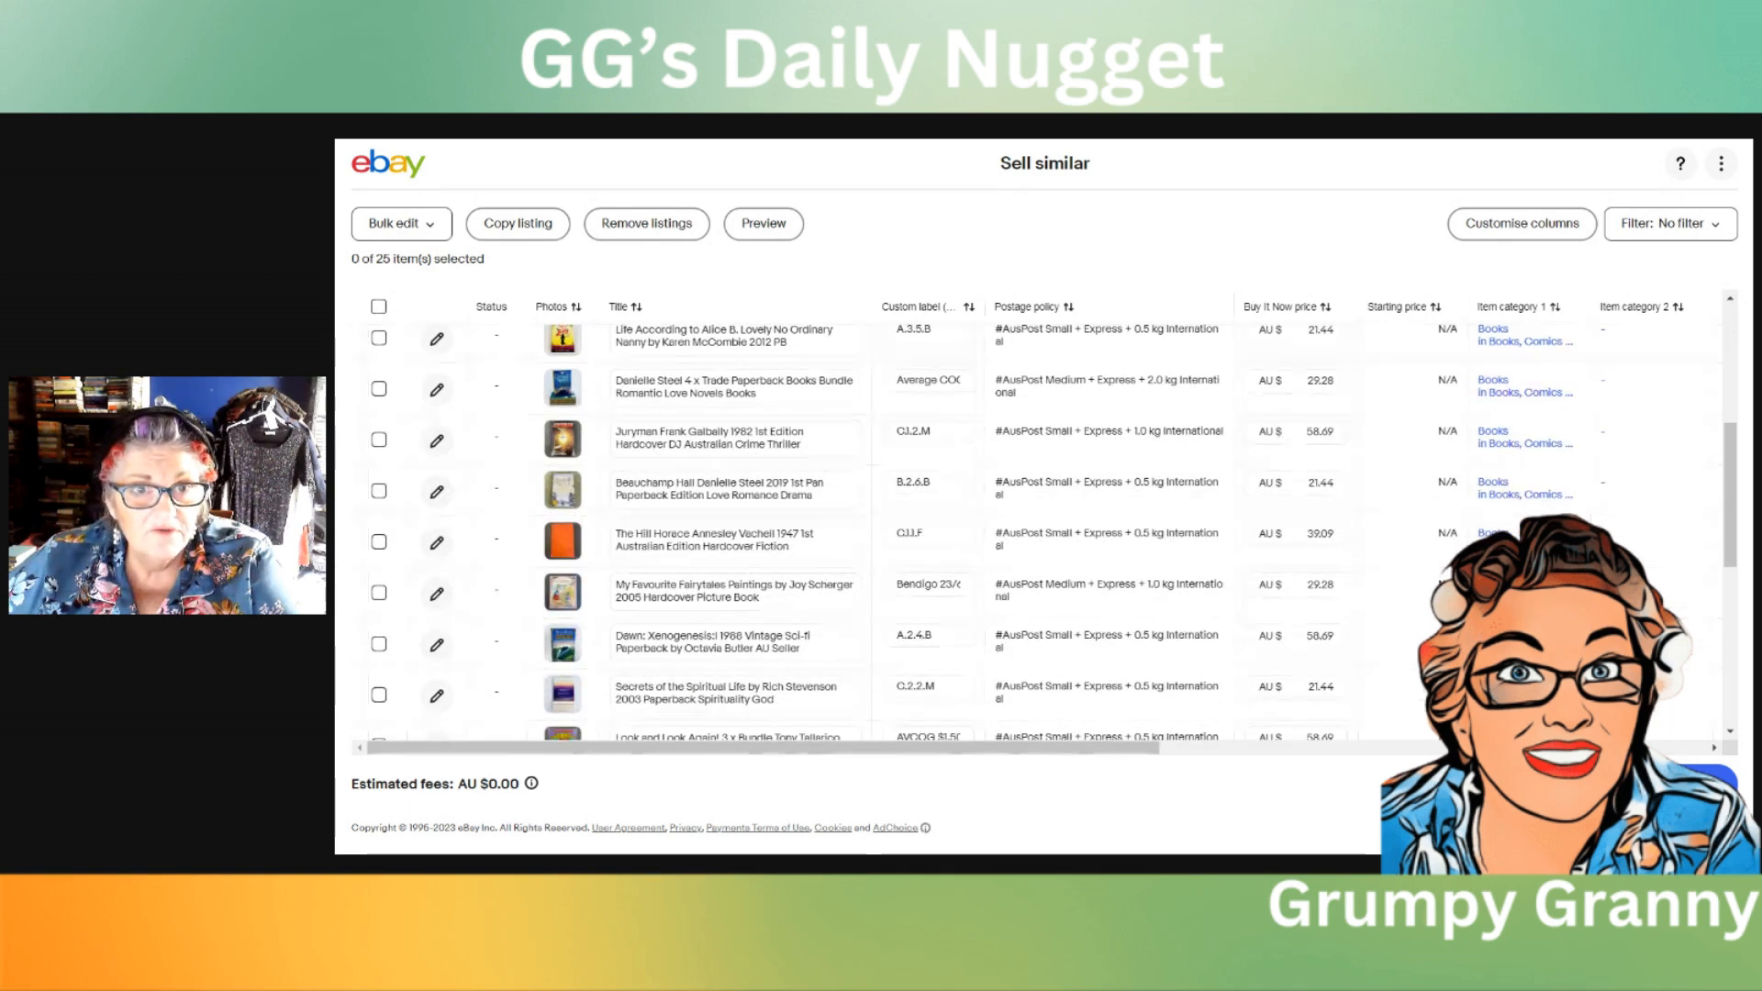
pyautogui.scroll(-2, 847, 425)
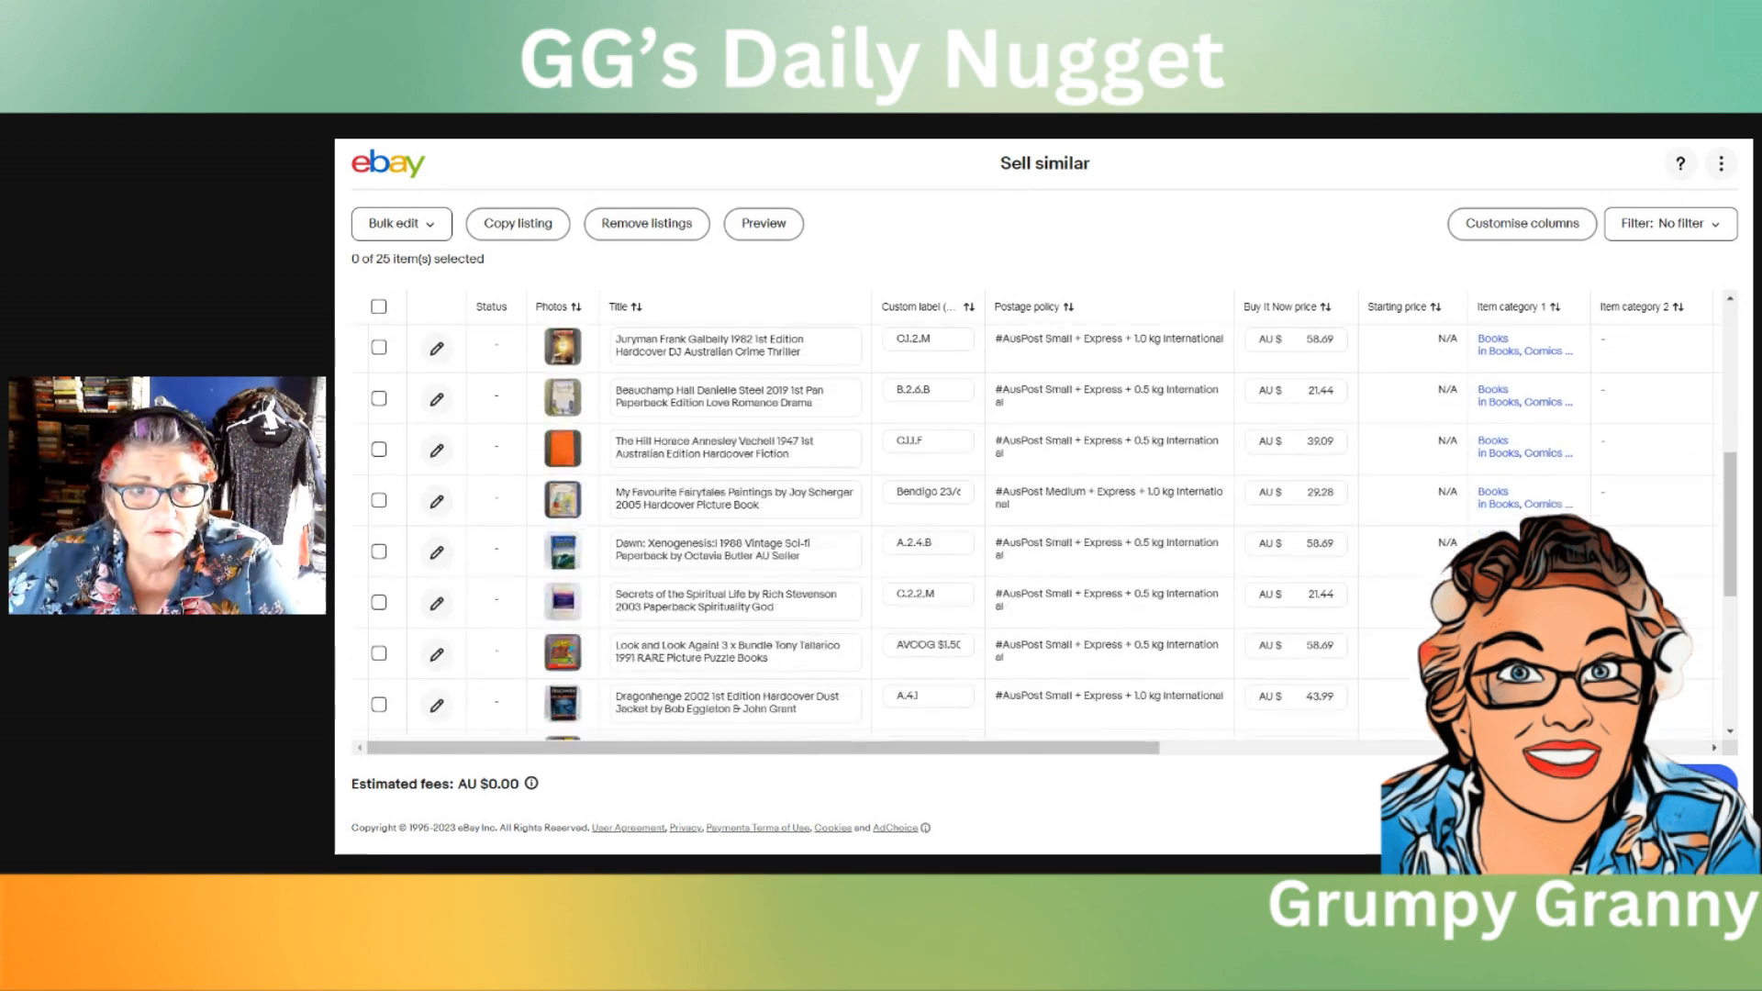
pyautogui.scroll(-2, 847, 427)
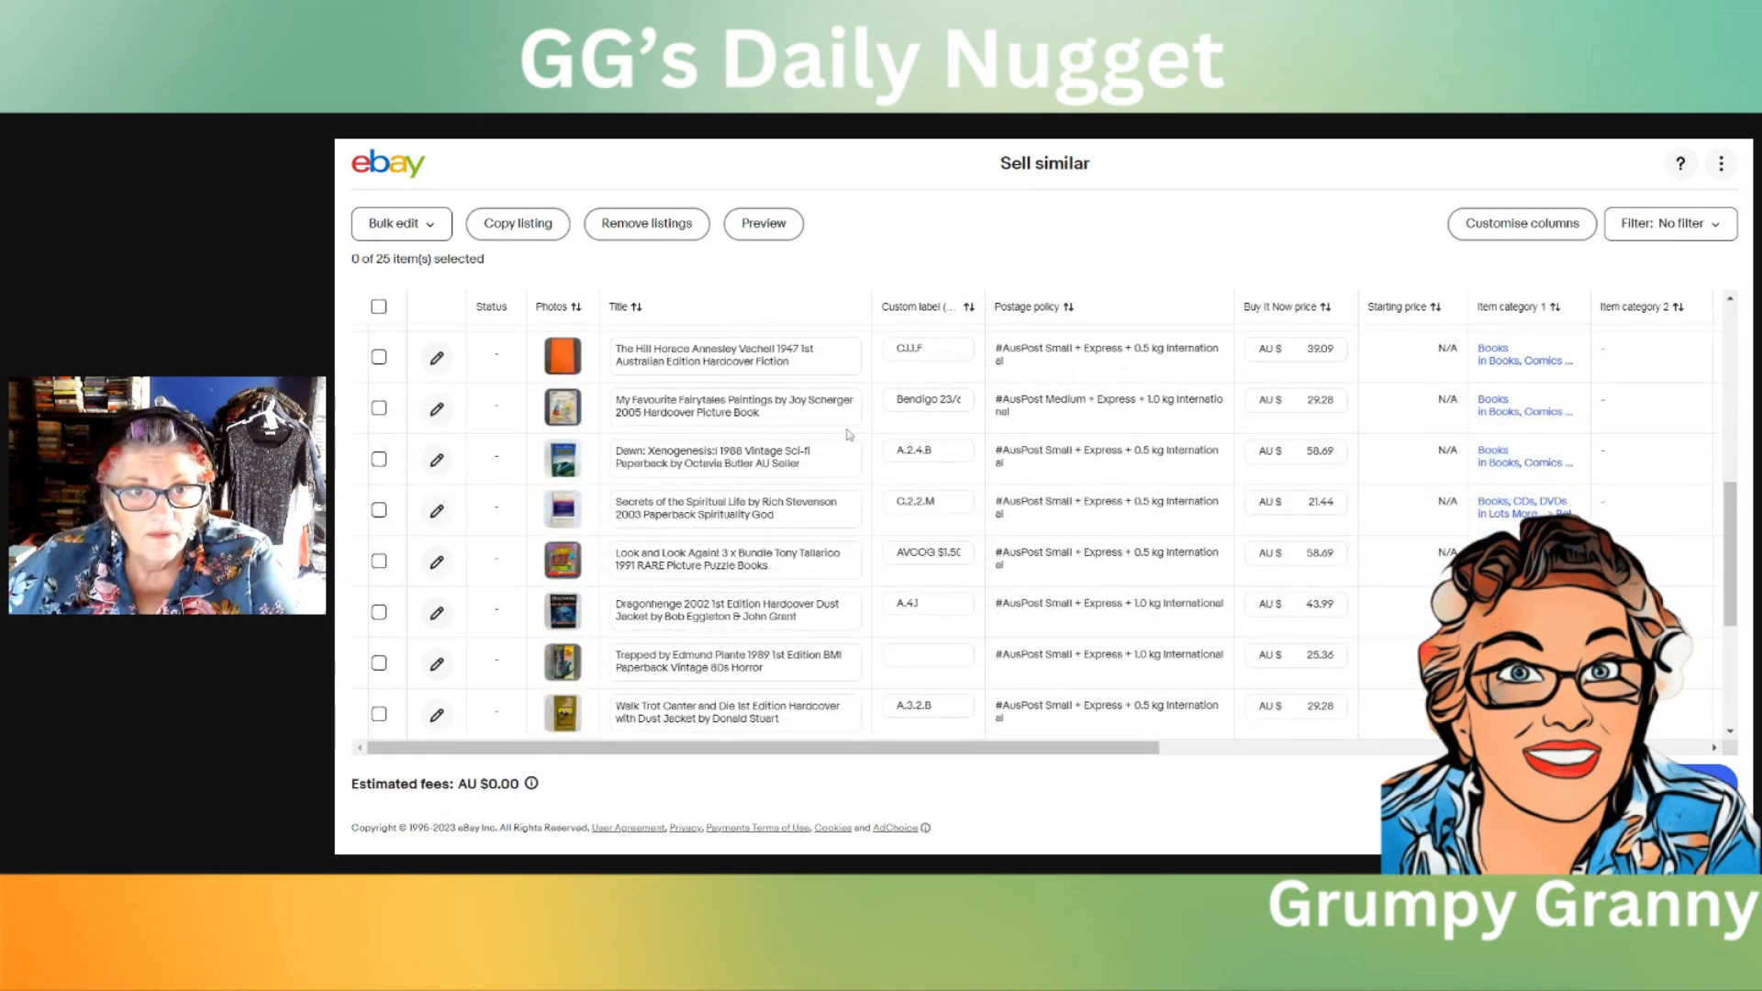
pyautogui.scroll(-2, 849, 434)
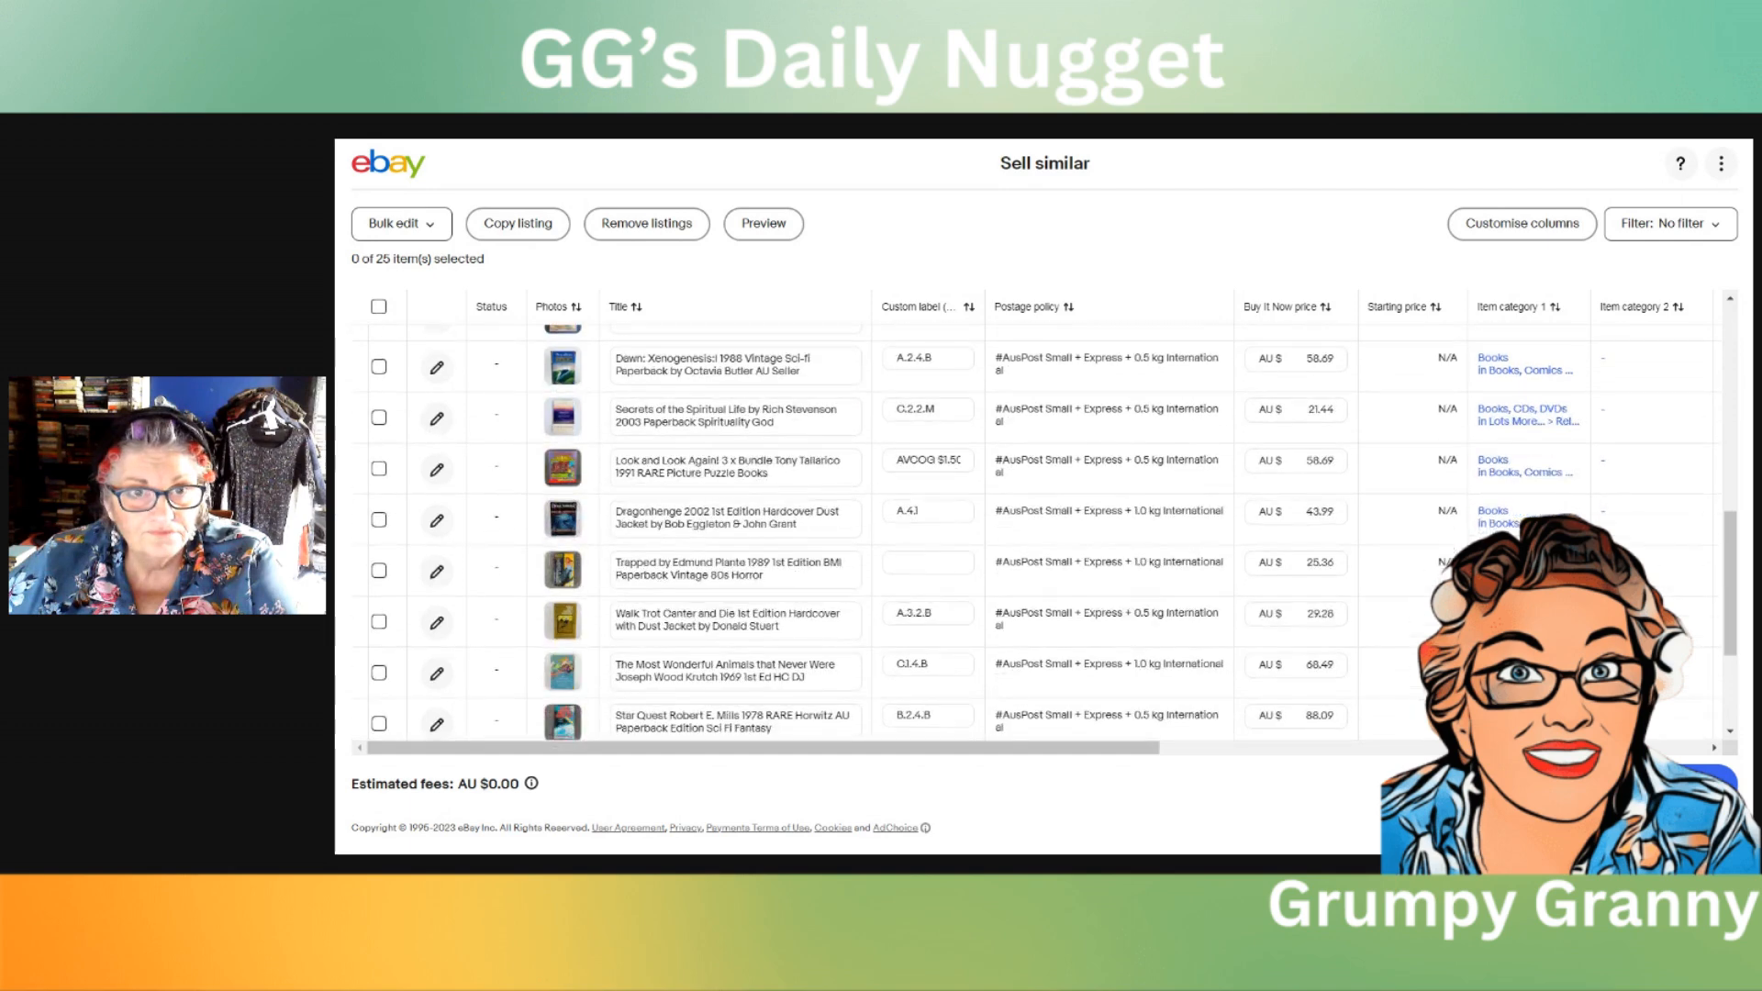
pyautogui.scroll(2, 848, 433)
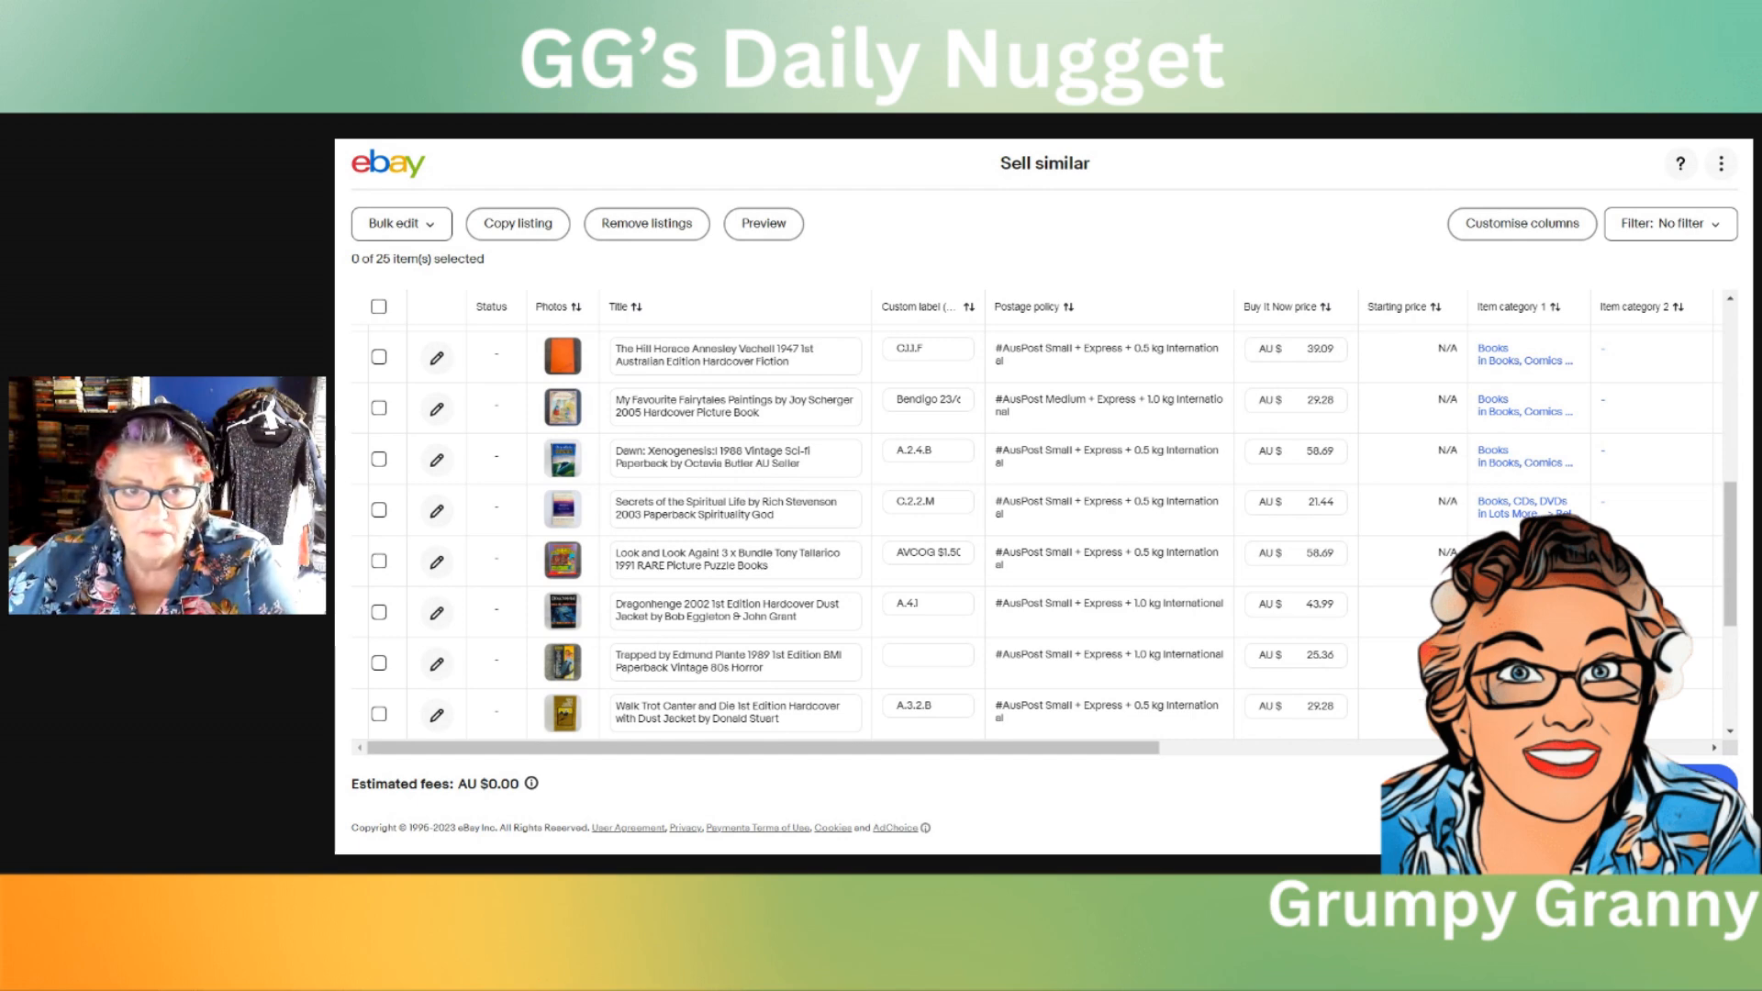
pyautogui.moveTo(755, 464); pyautogui.dragTo(671, 464)
pyautogui.hotkey('ctrl', 'c')
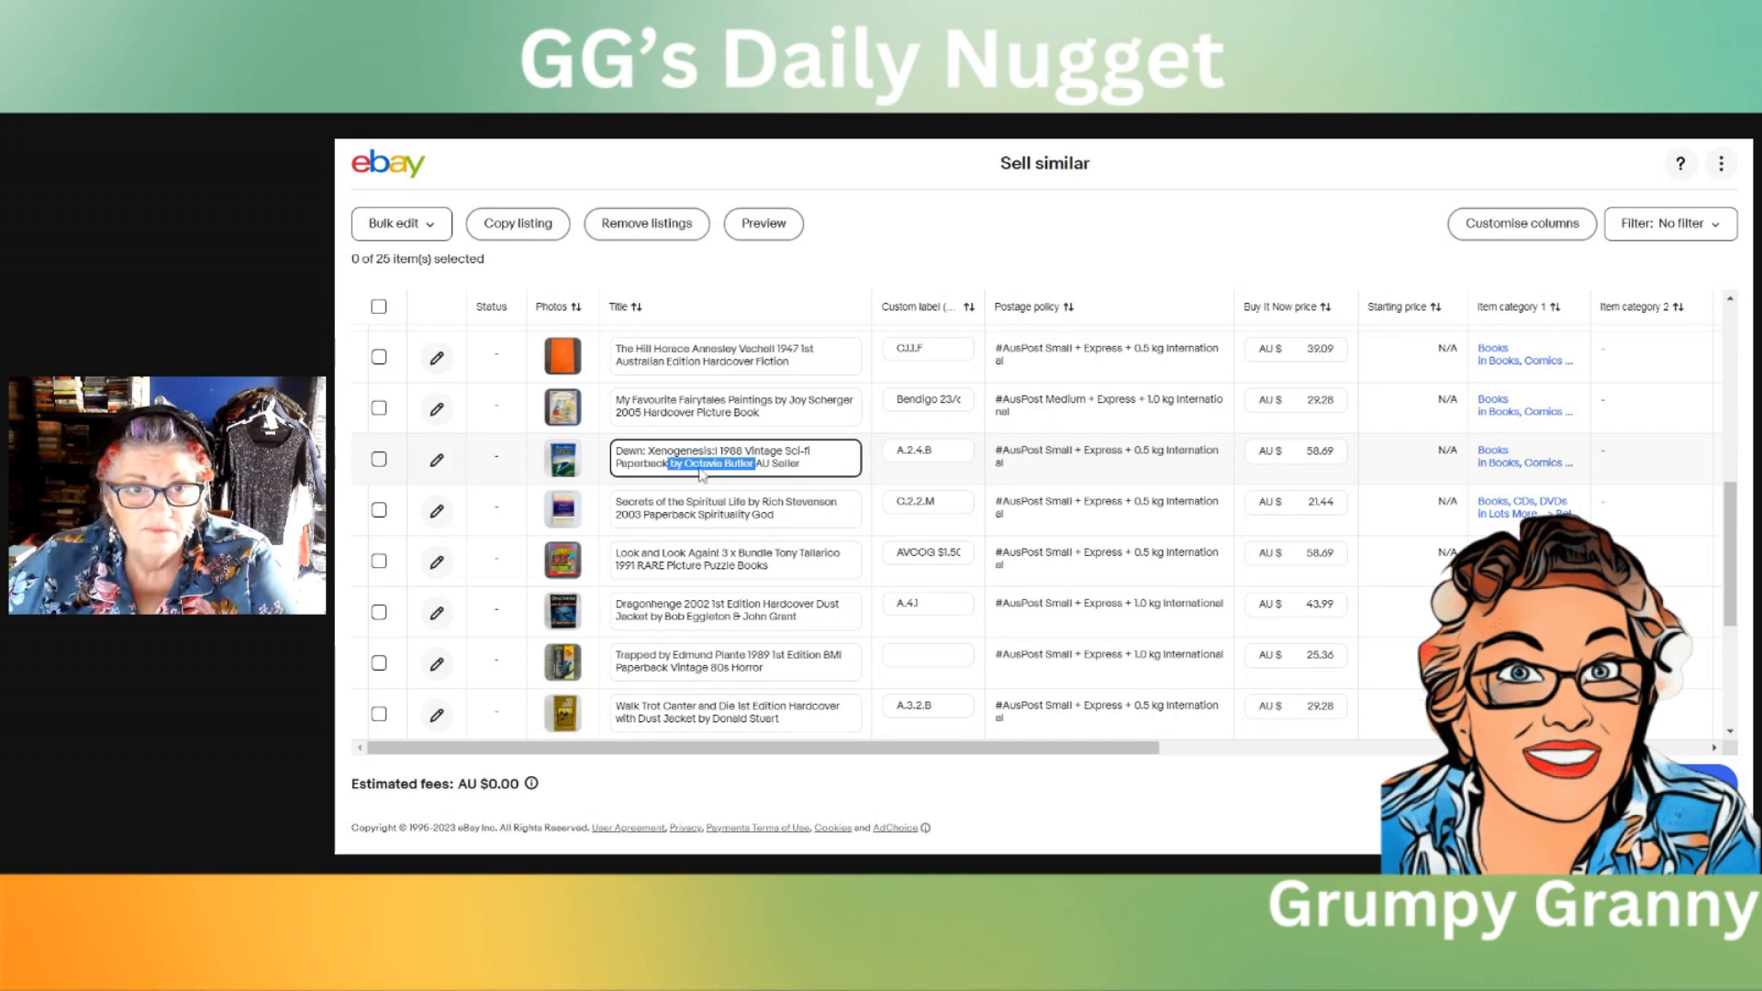
pyautogui.press('BackSpace')
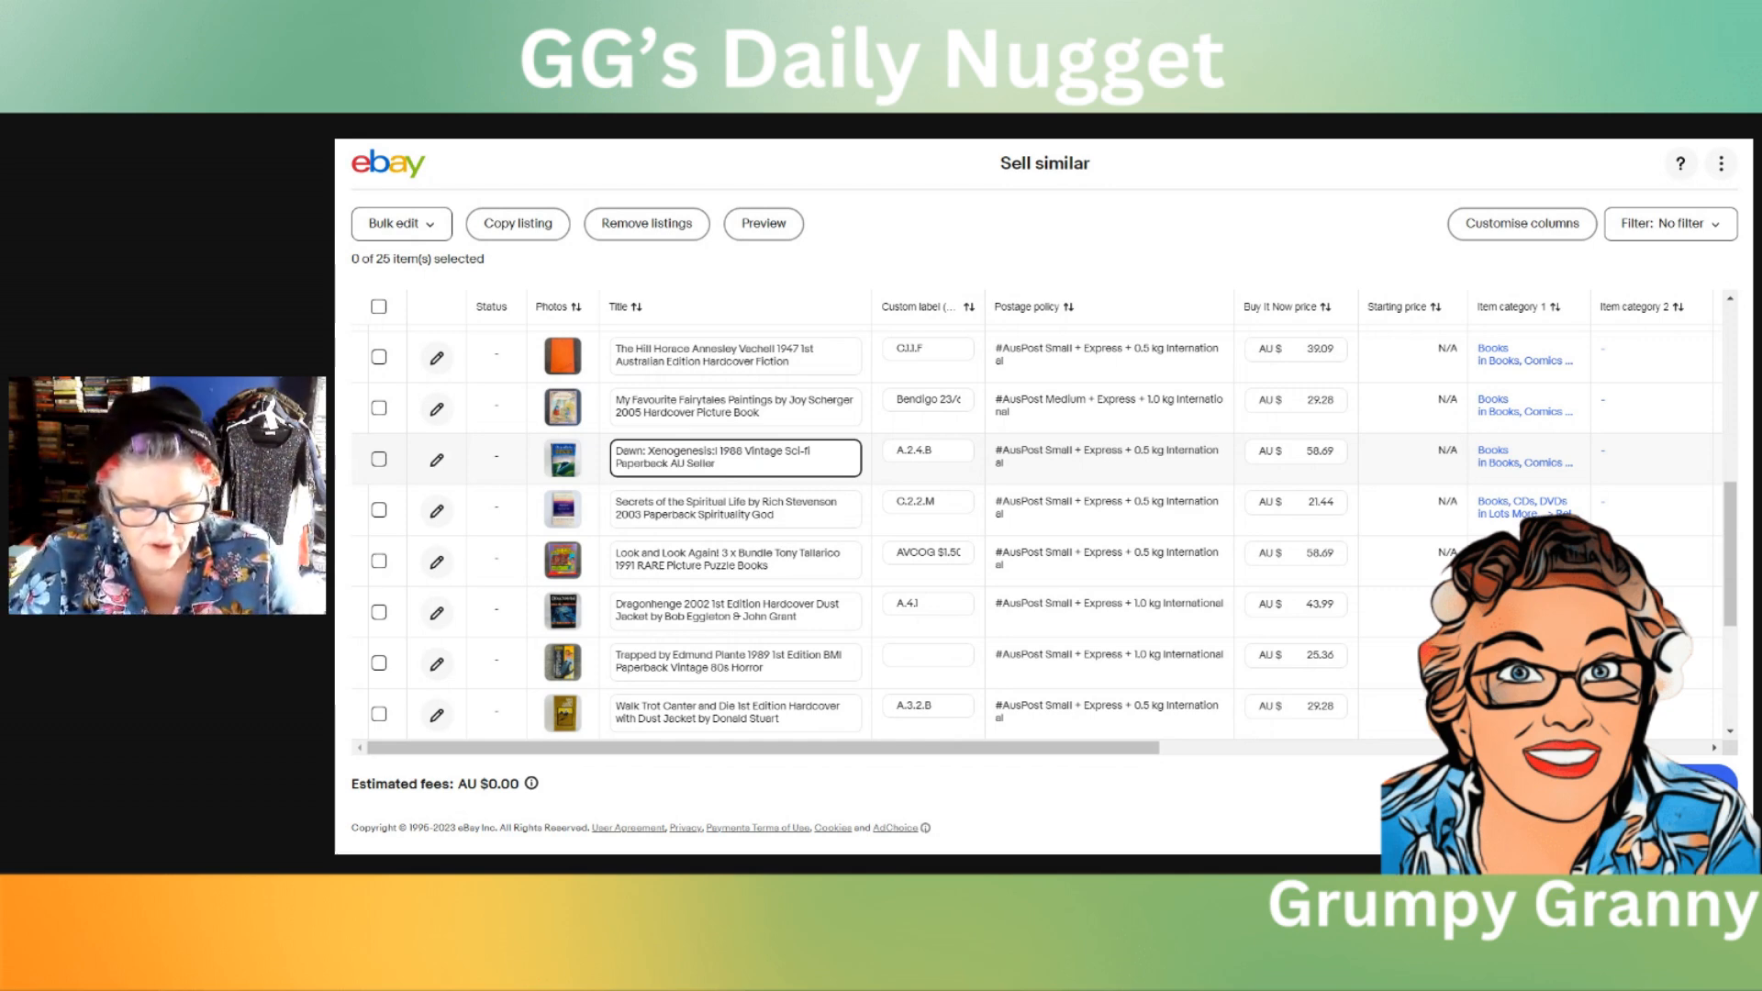
pyautogui.hotkey('ctrl', 'v')
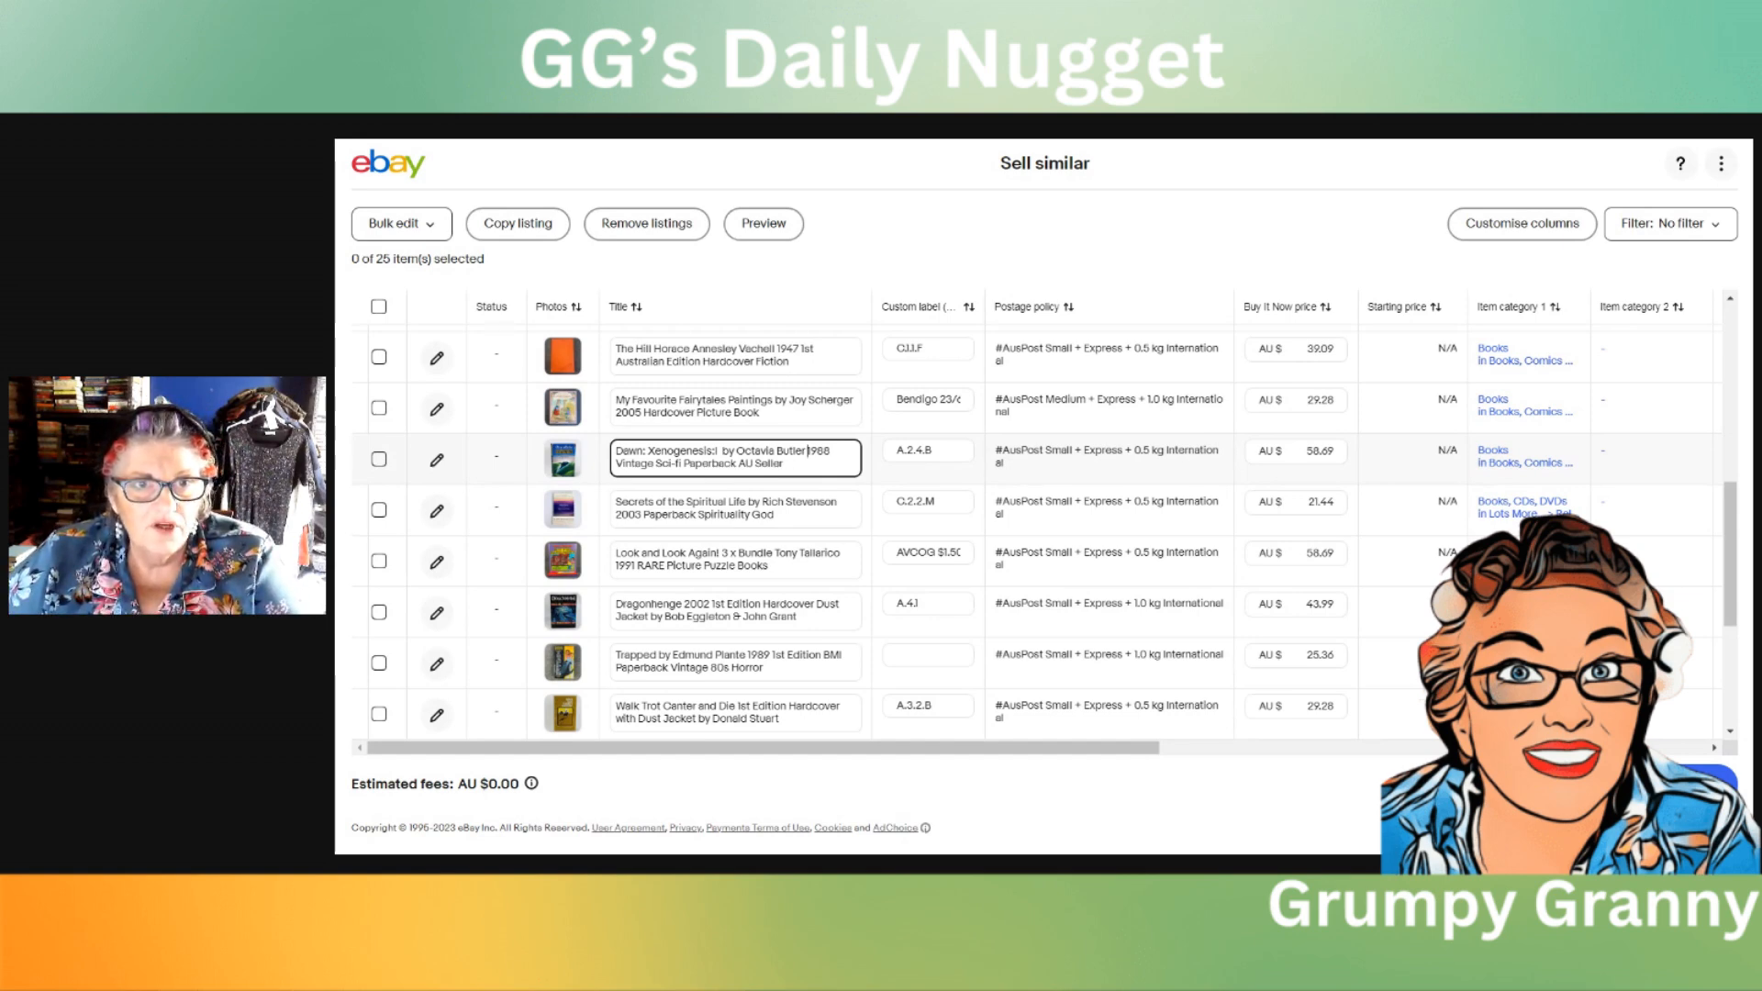
pyautogui.press('BackSpace')
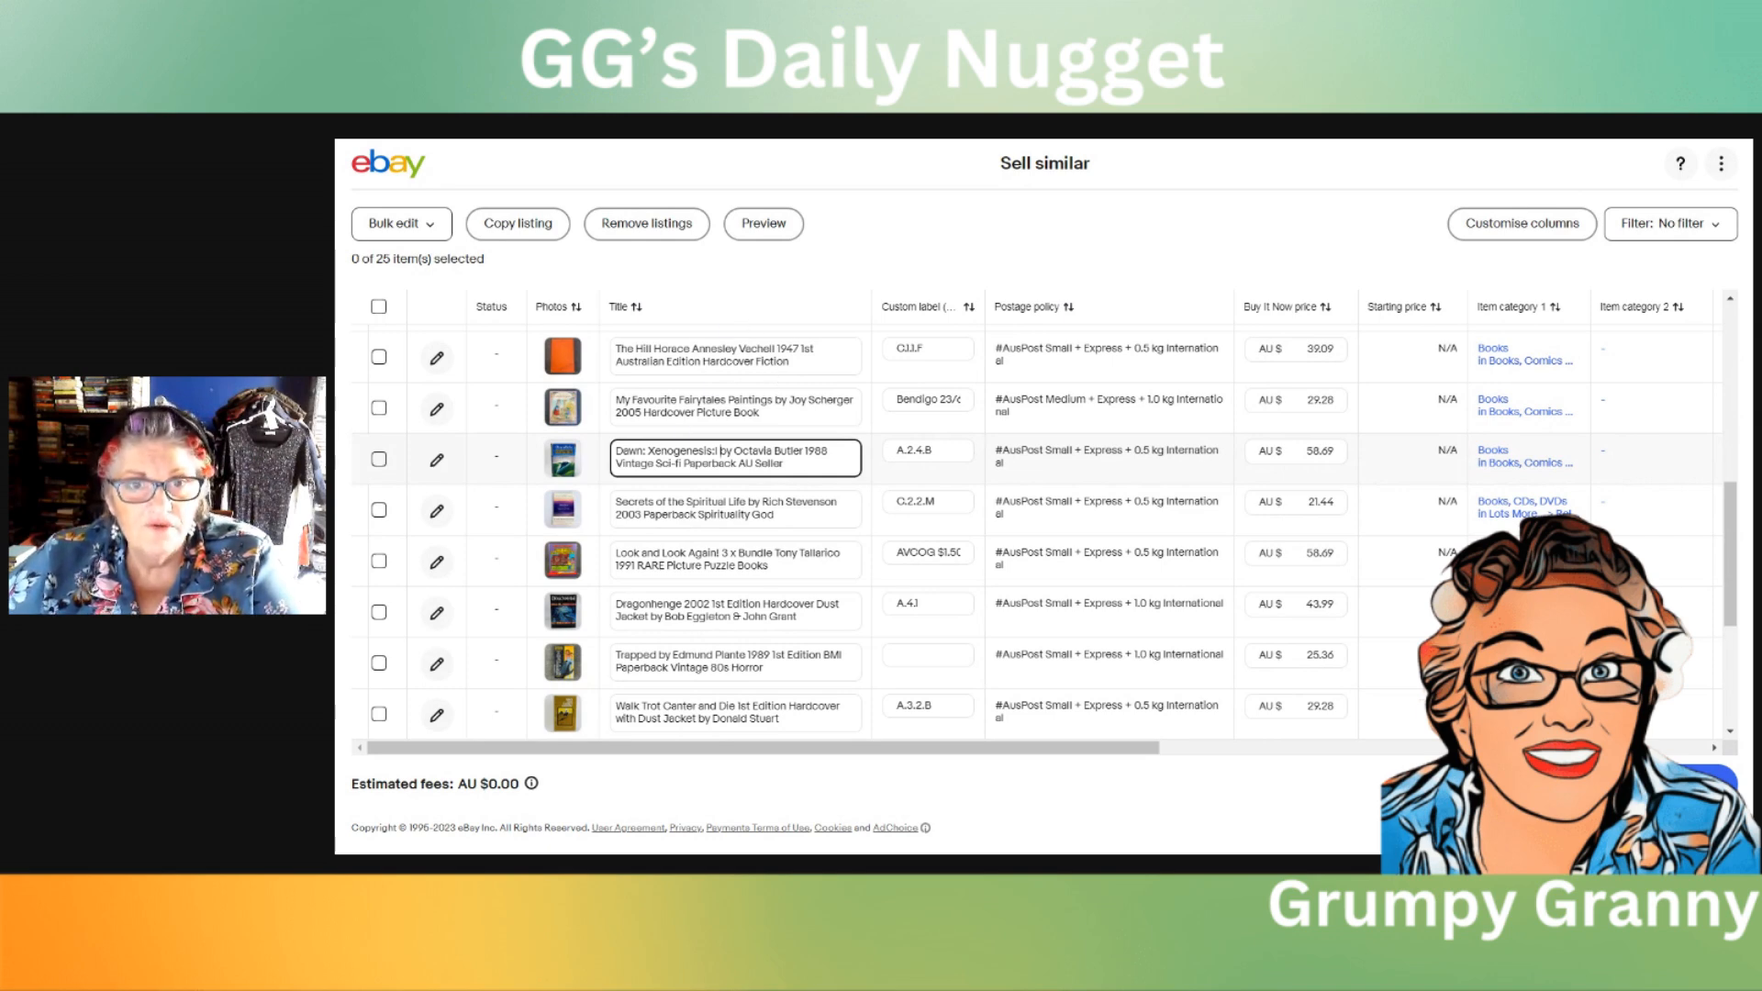
pyautogui.click(857, 417)
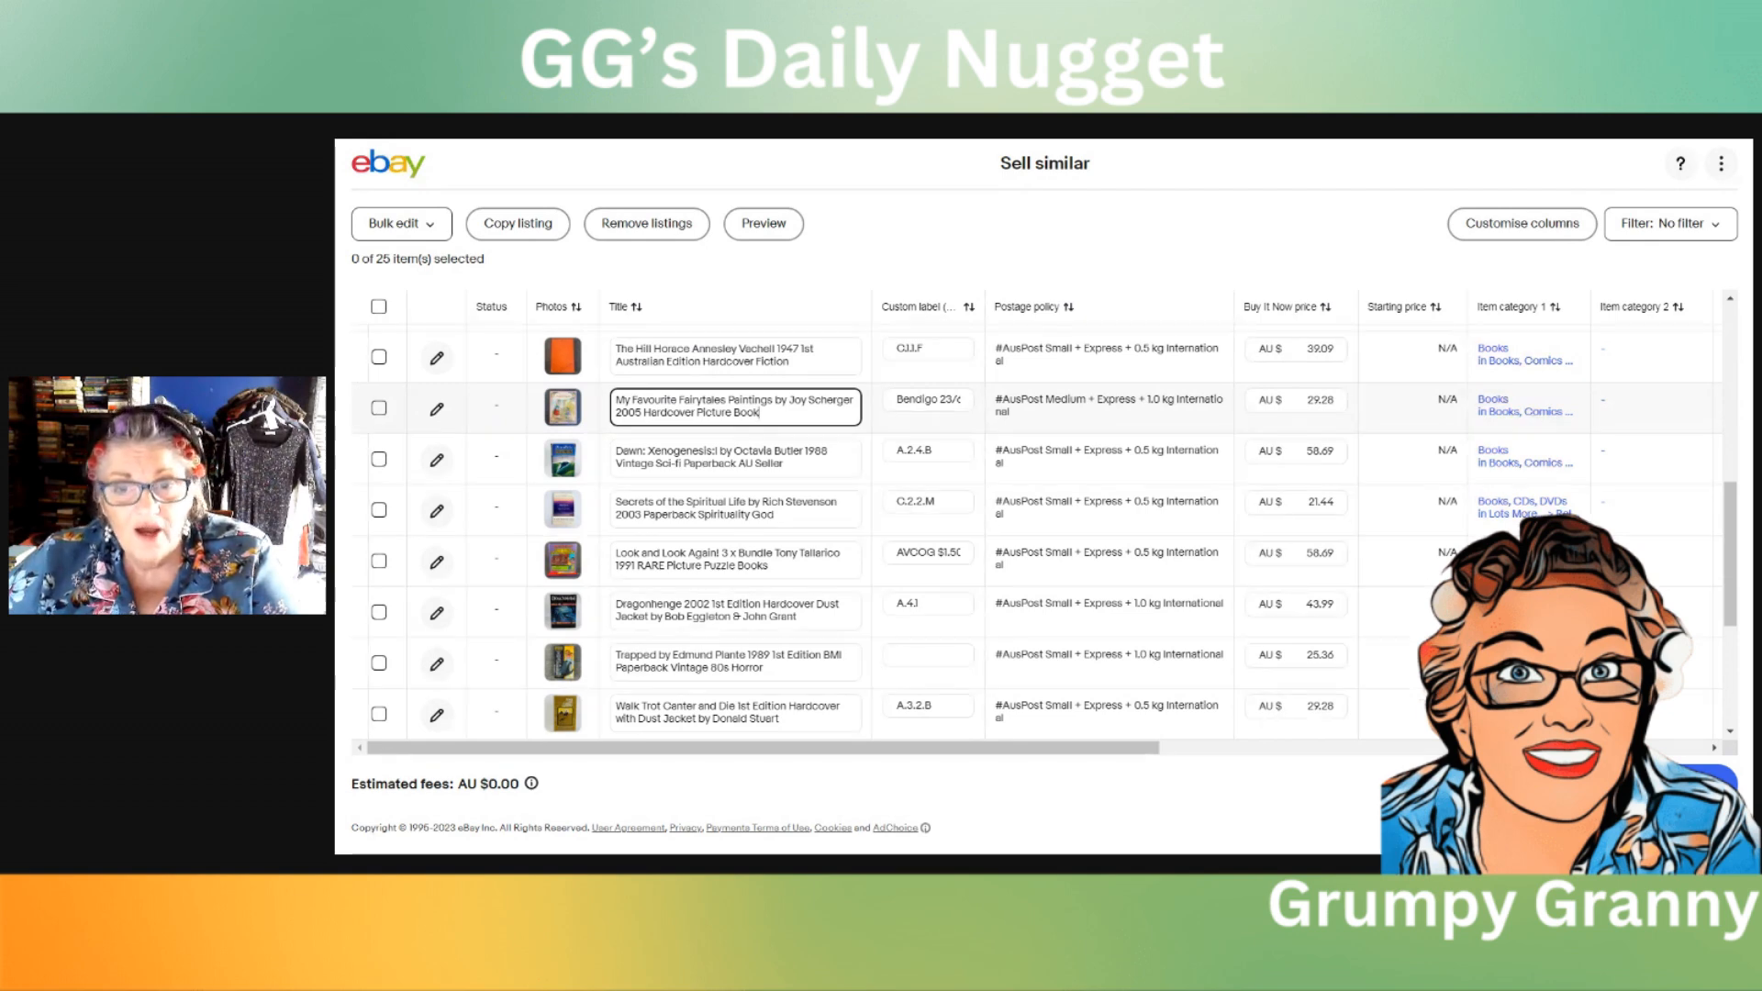
# Step: Select all 25 Sell similar drafts and lower their Buy It Now prices by 1 percent in bulk
pyautogui.click(379, 308)
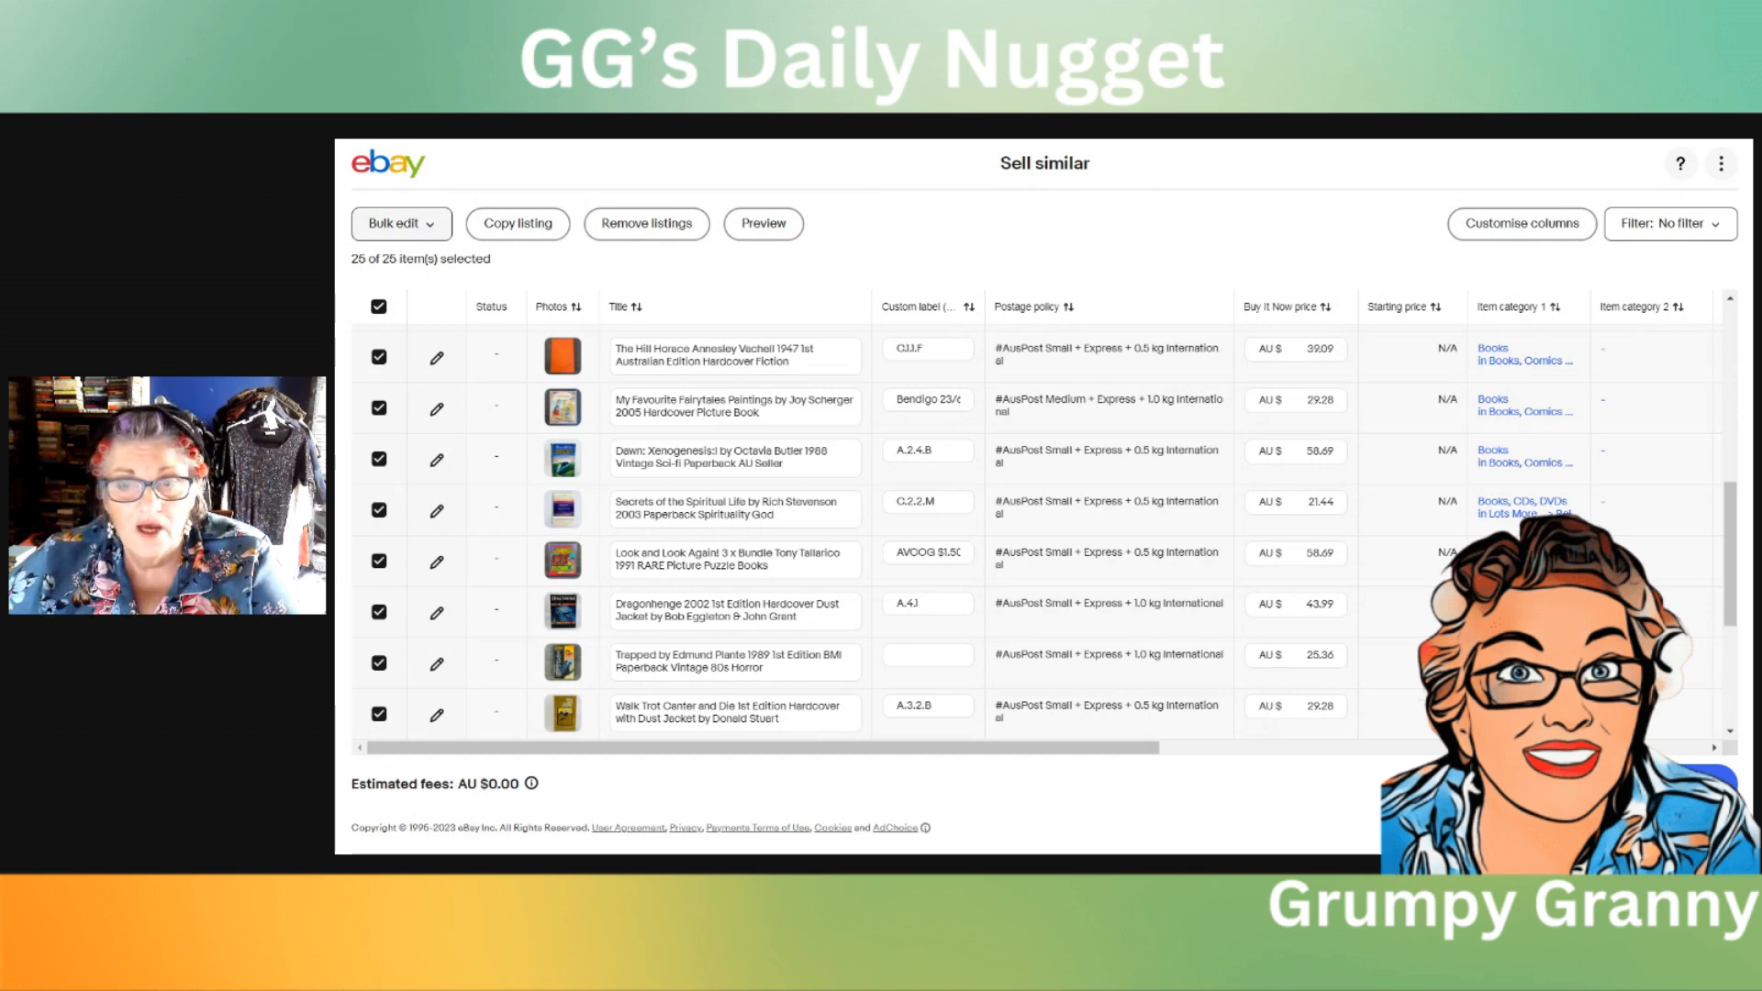
pyautogui.click(431, 231)
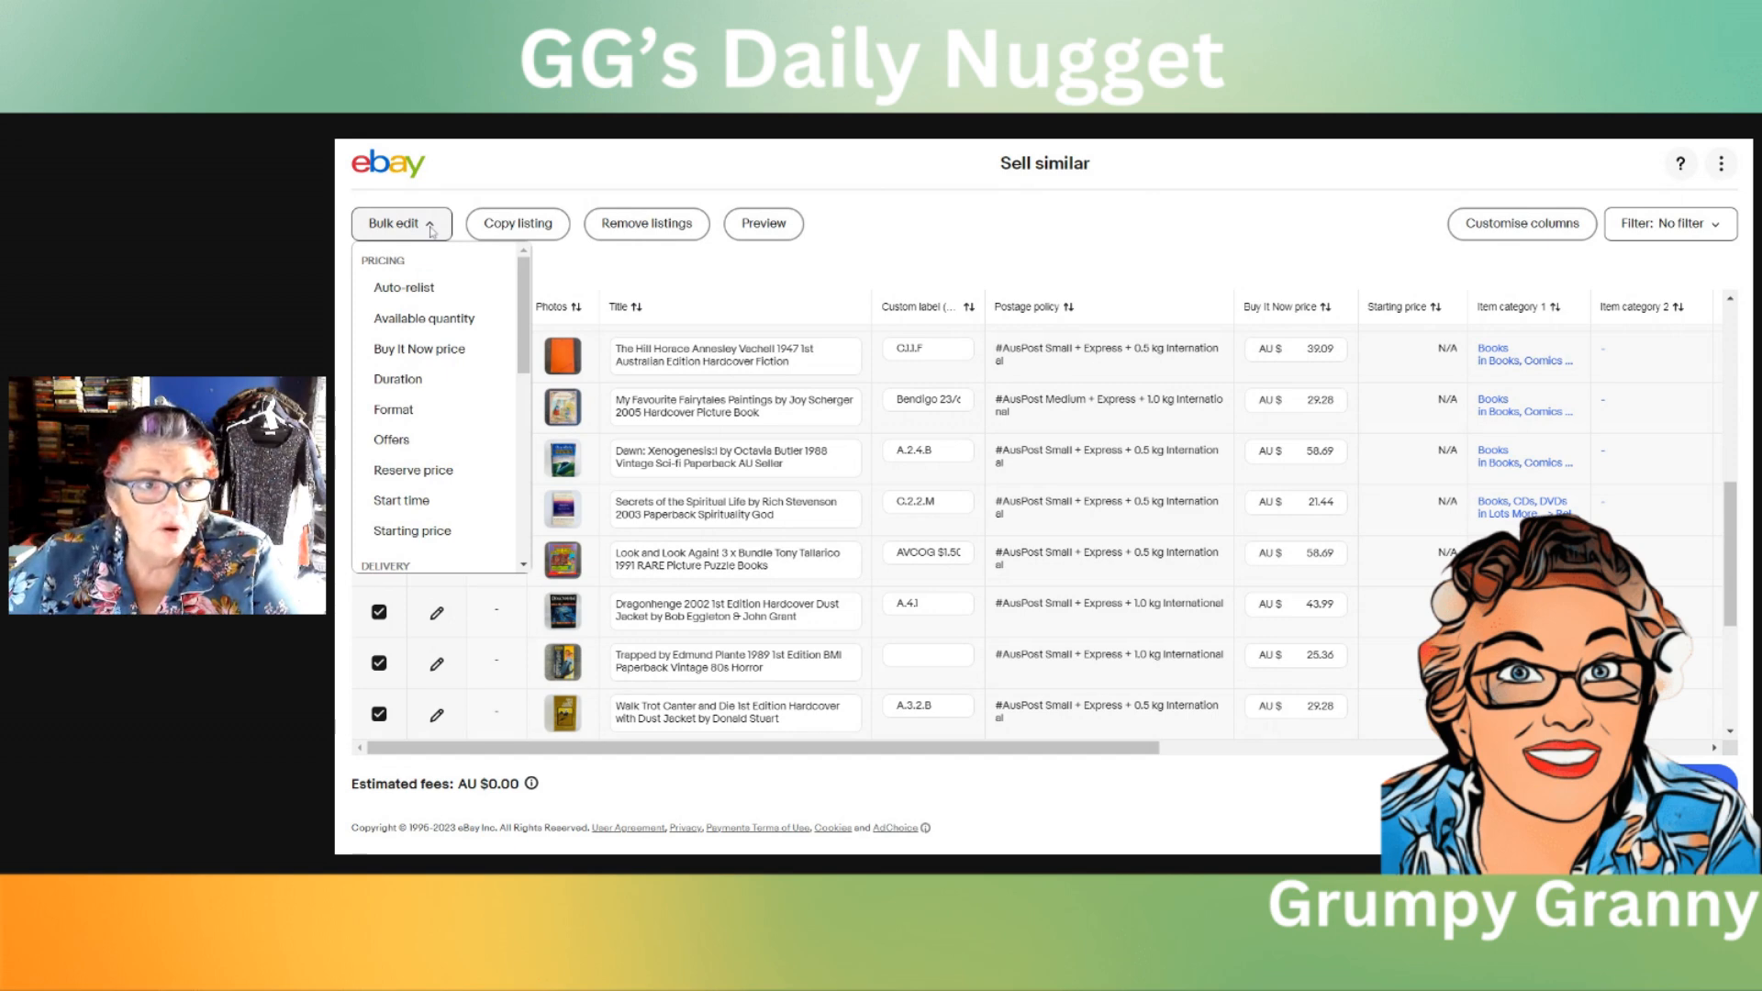
pyautogui.click(436, 352)
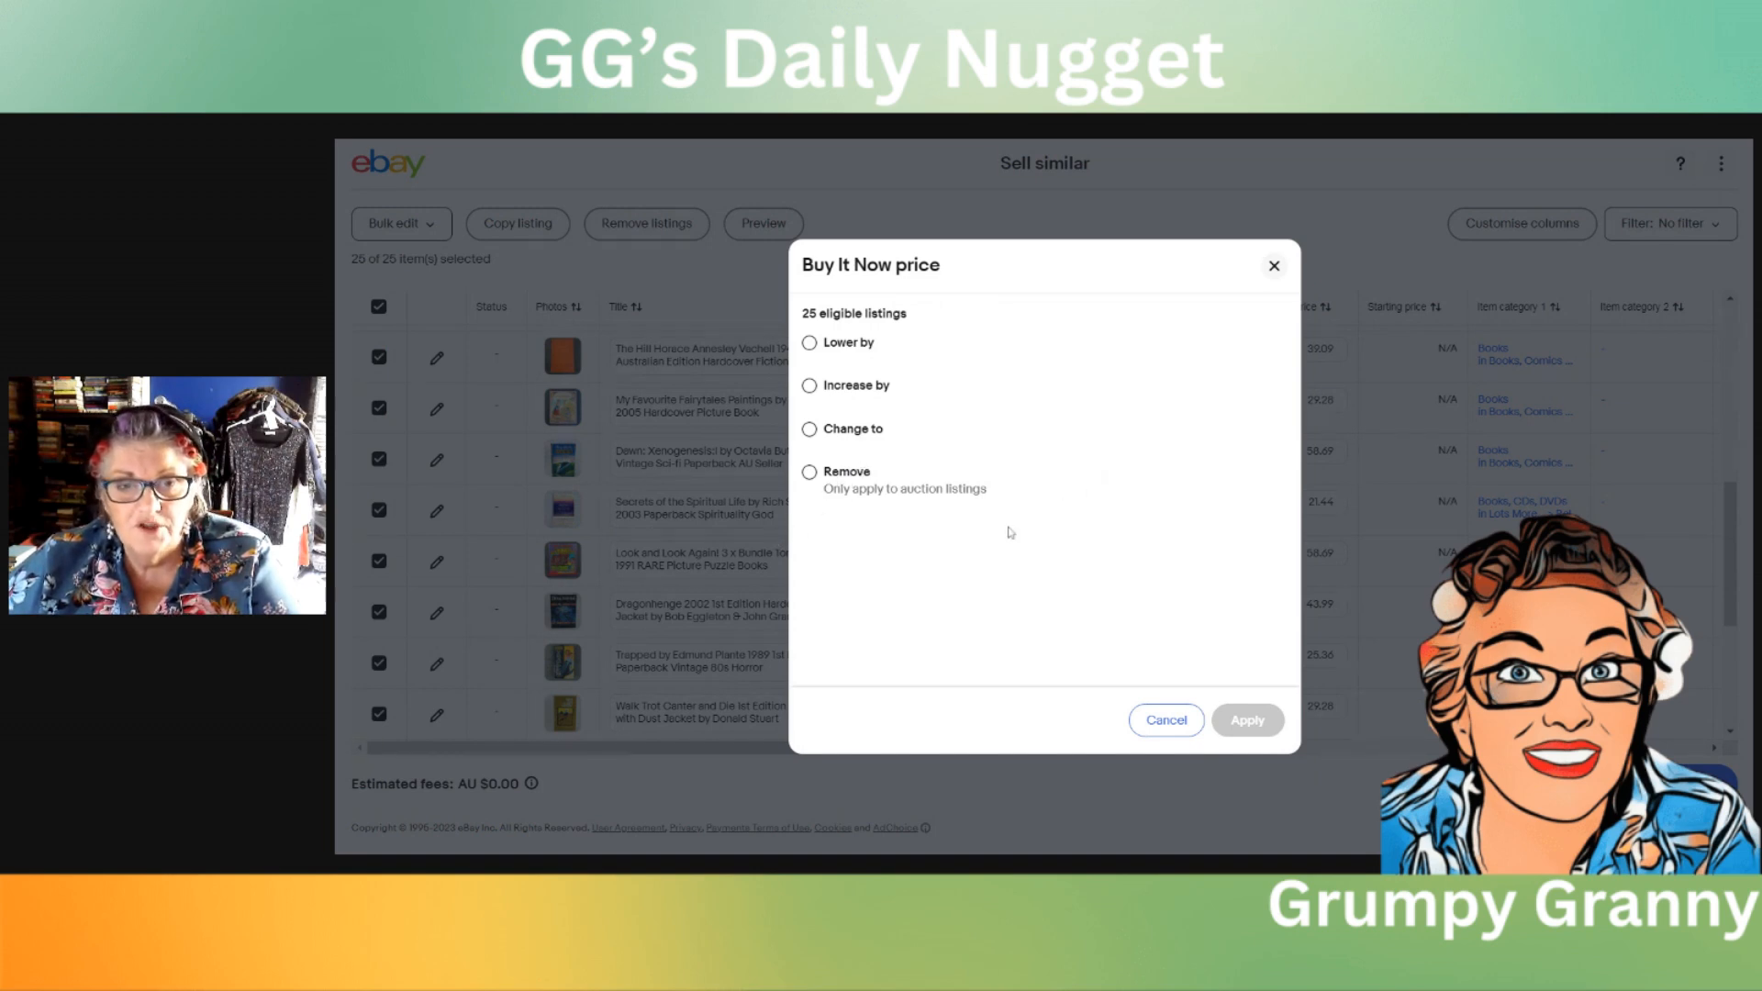
pyautogui.click(810, 345)
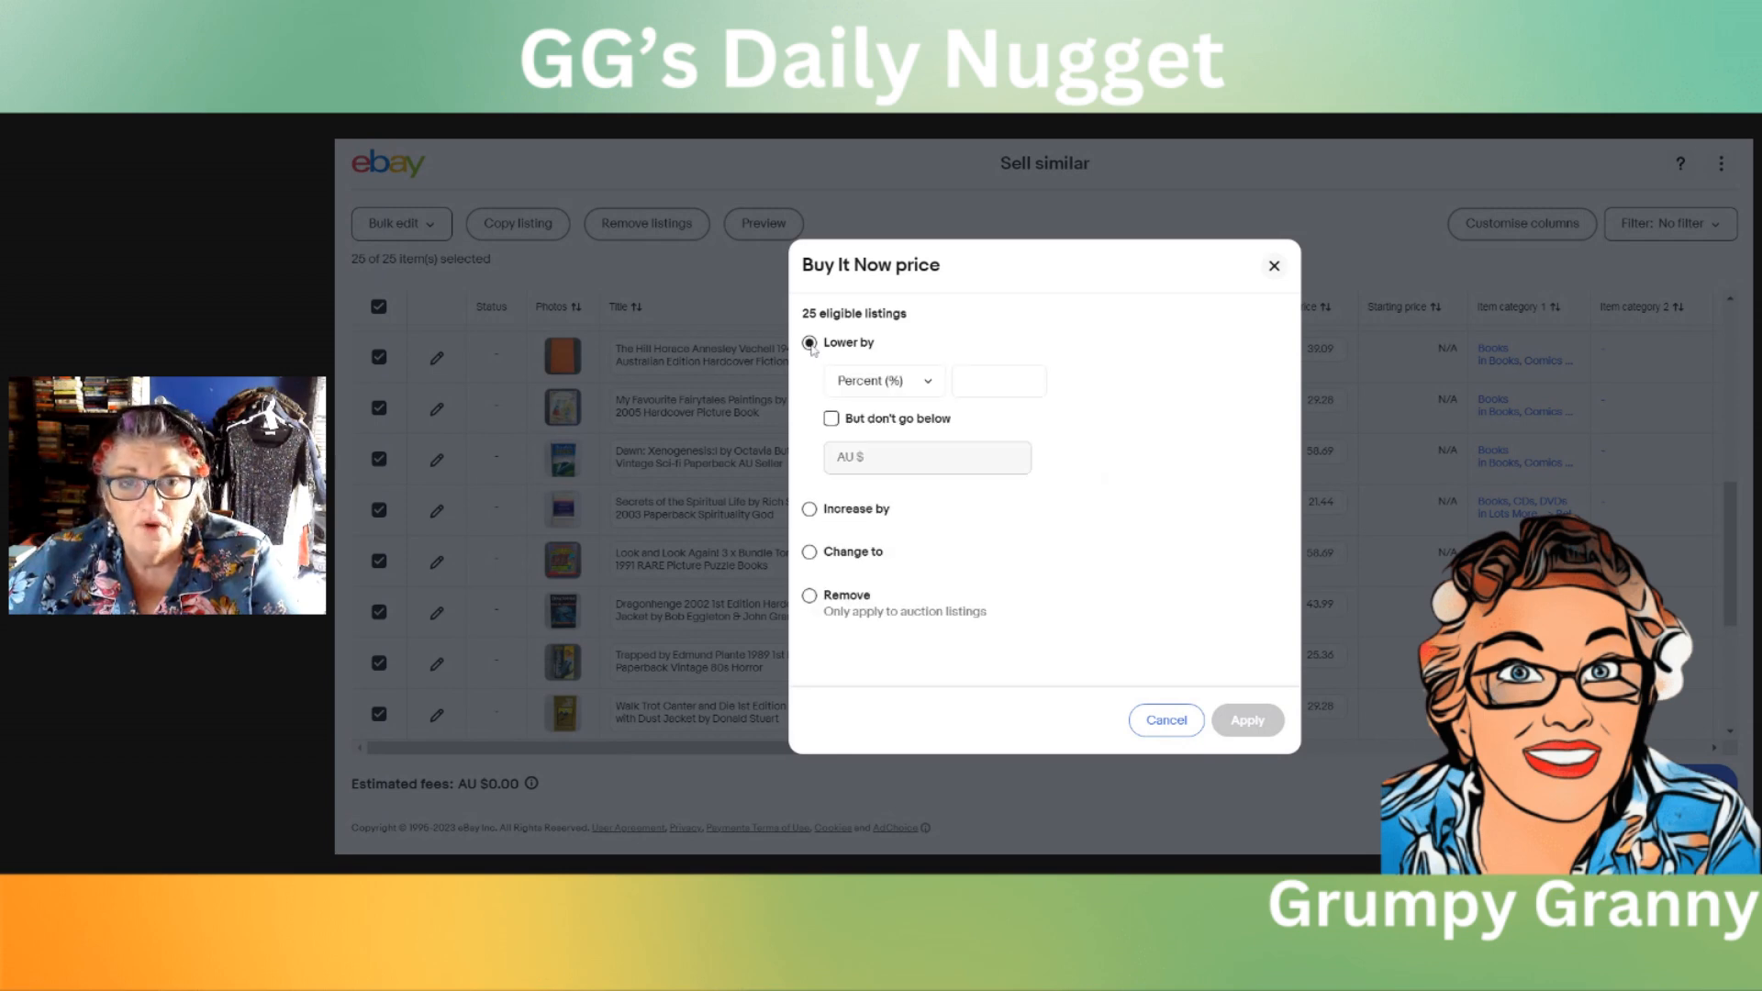
pyautogui.click(973, 382)
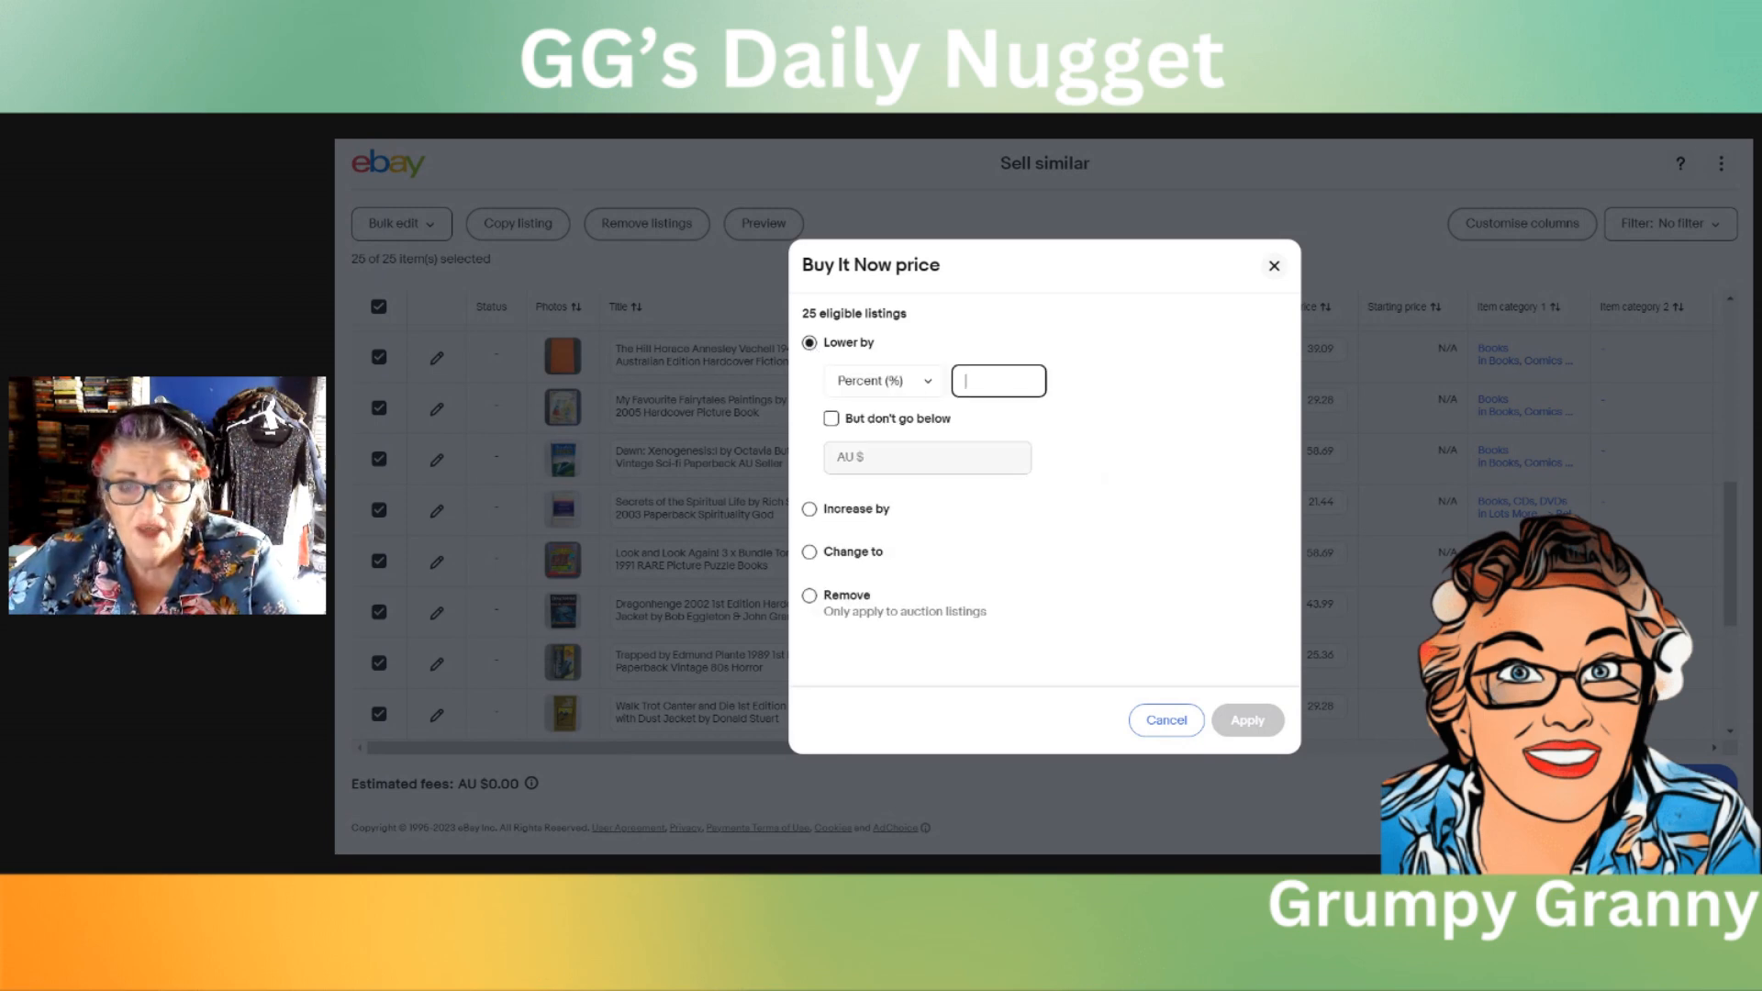
pyautogui.write('1')
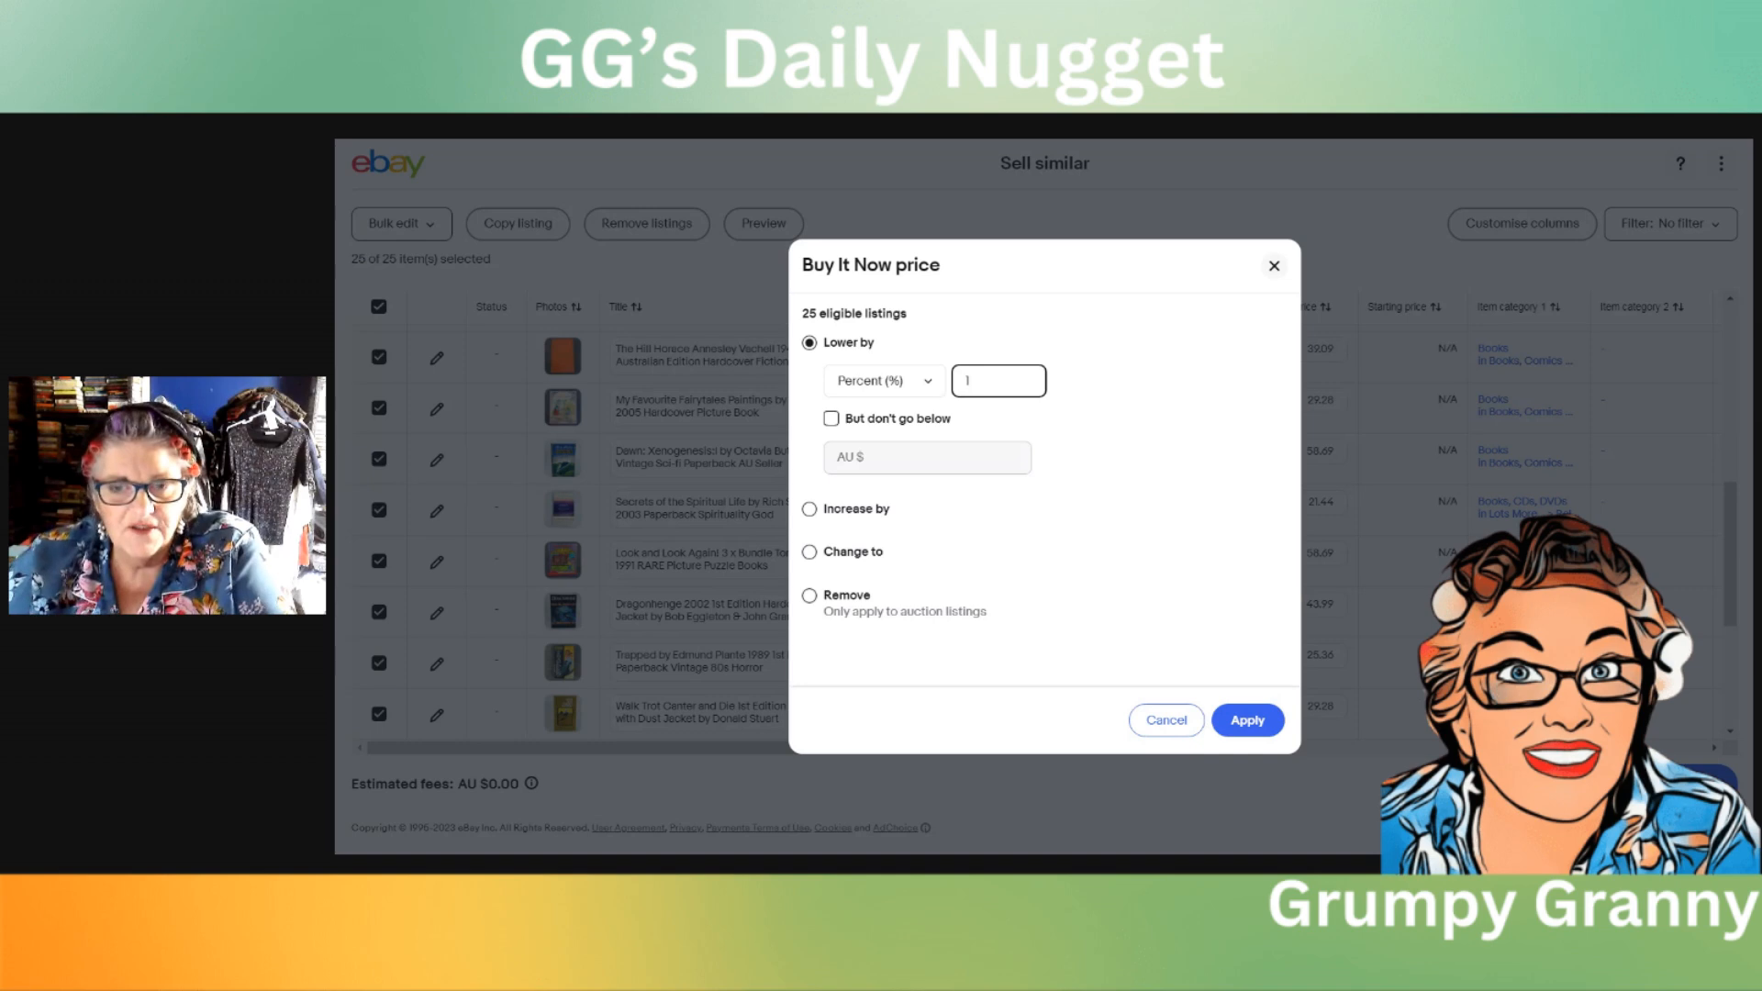
pyautogui.click(1248, 721)
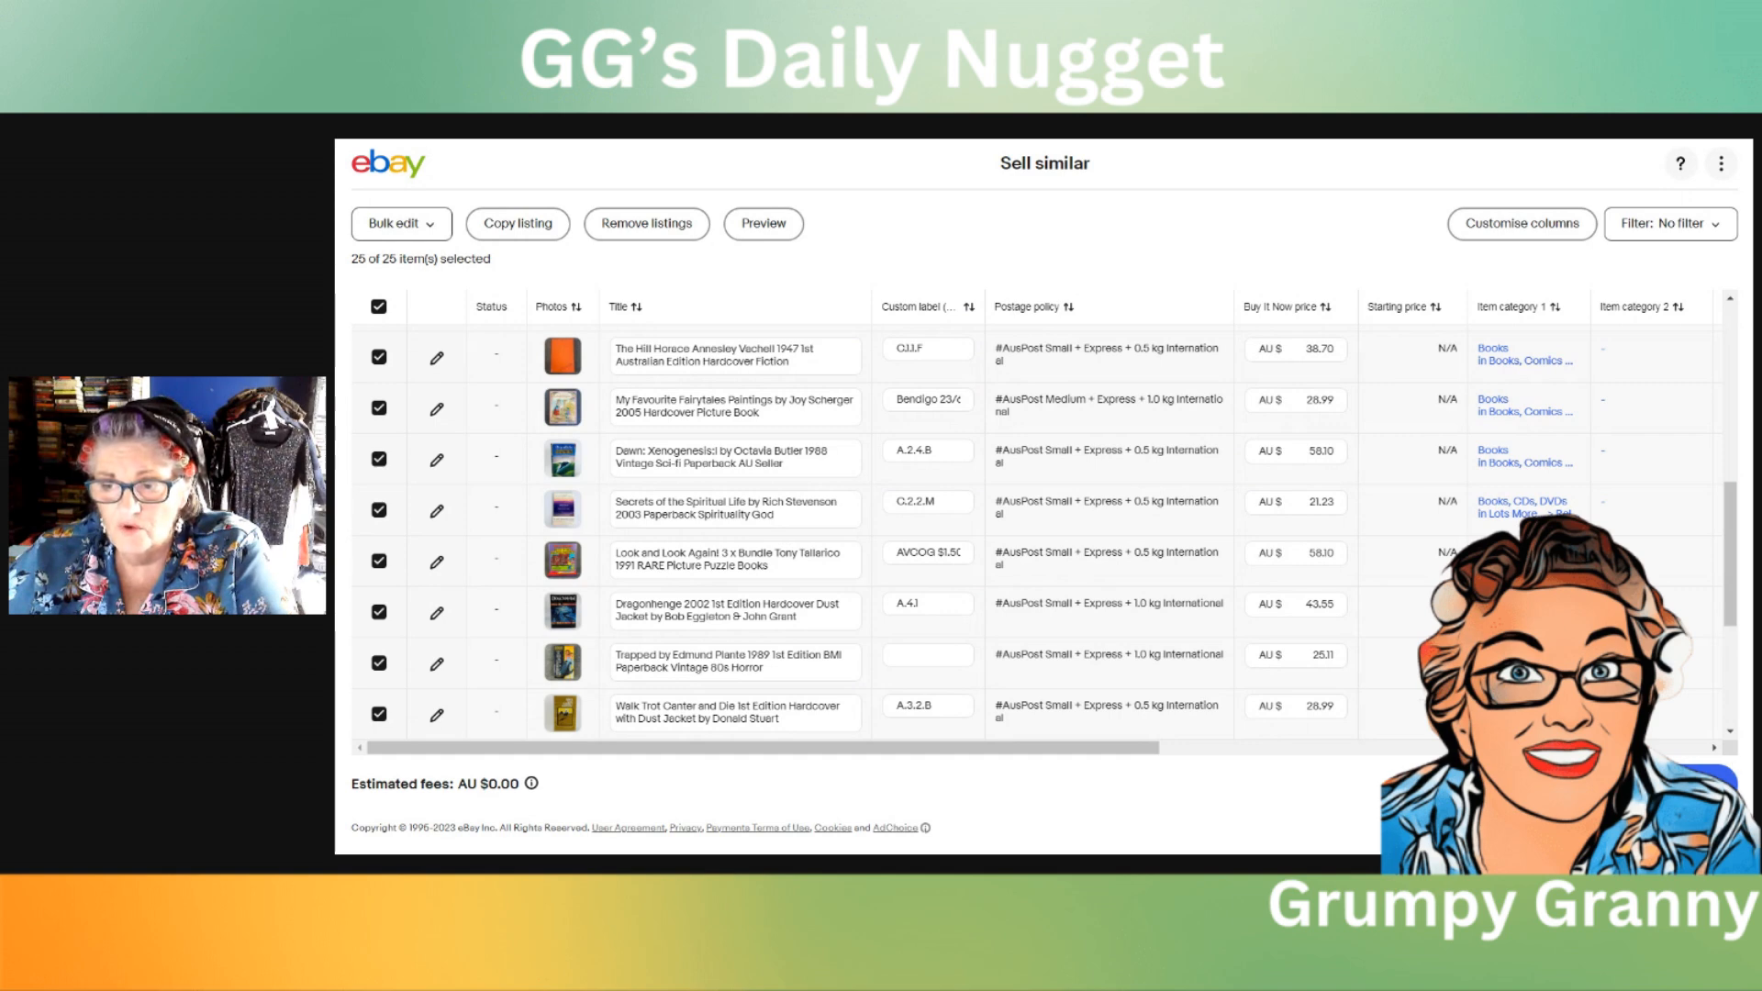
# Step: Submit all 25 drafts as new listings, accepting the reviewed fees, and close the confirmation
pyautogui.click(1687, 784)
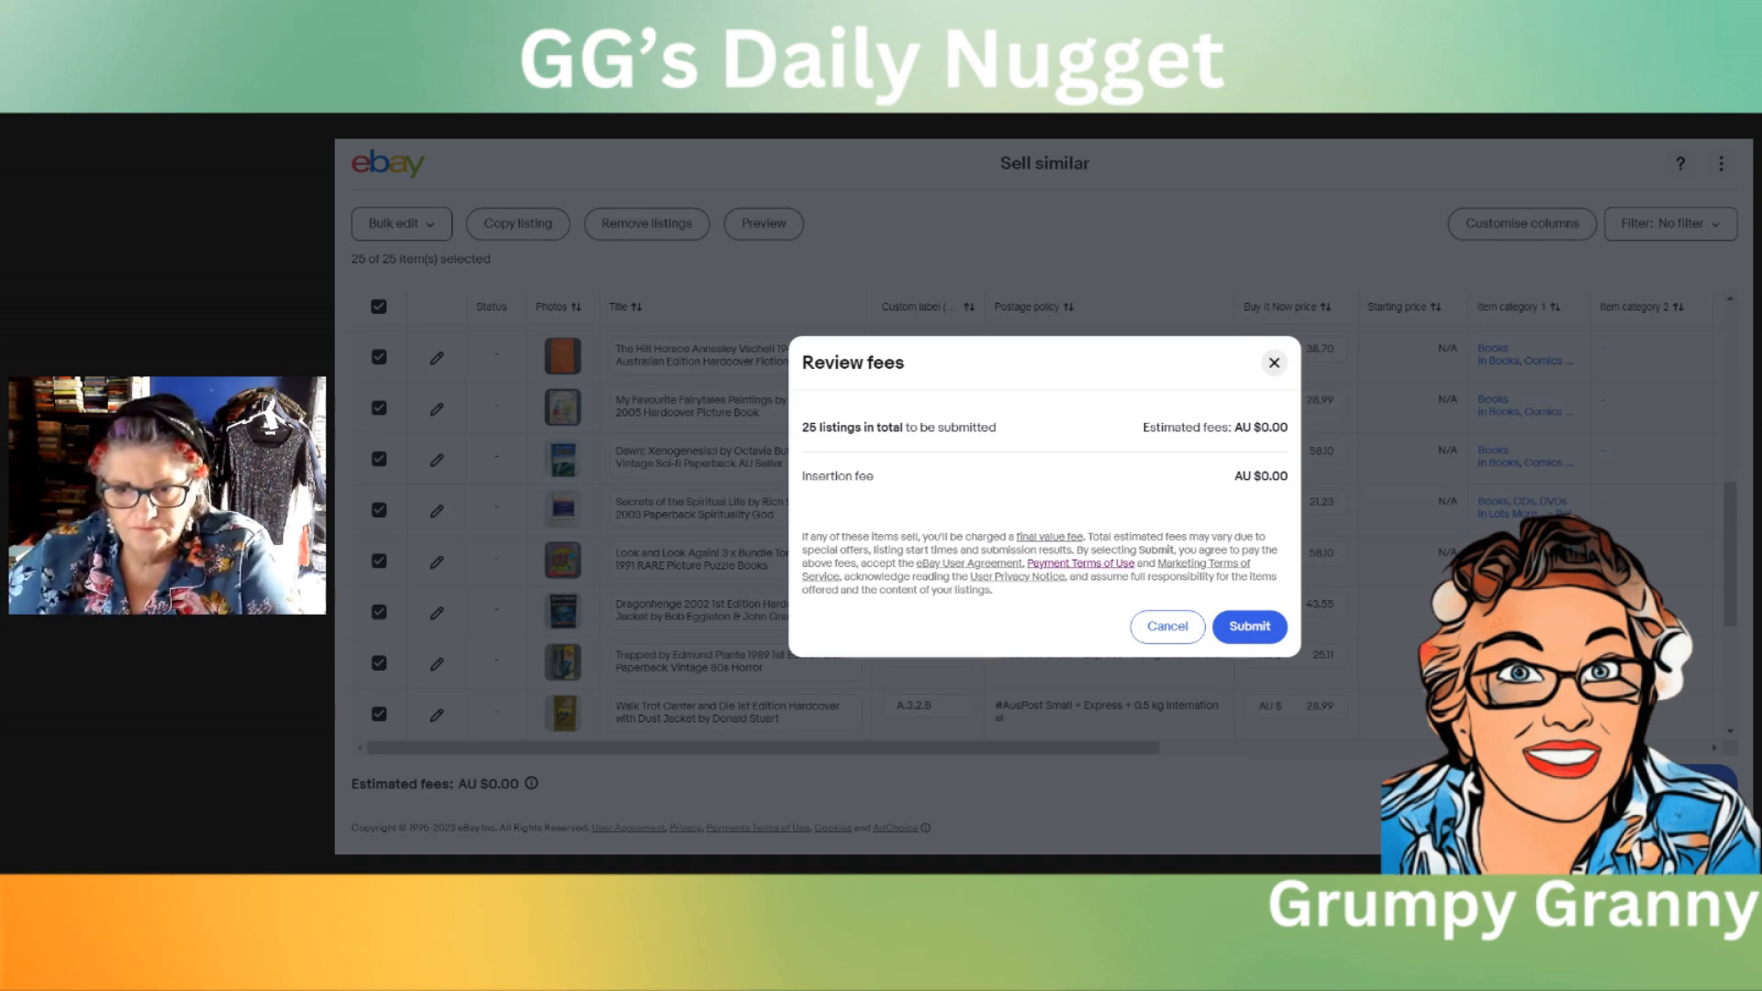
pyautogui.click(1262, 634)
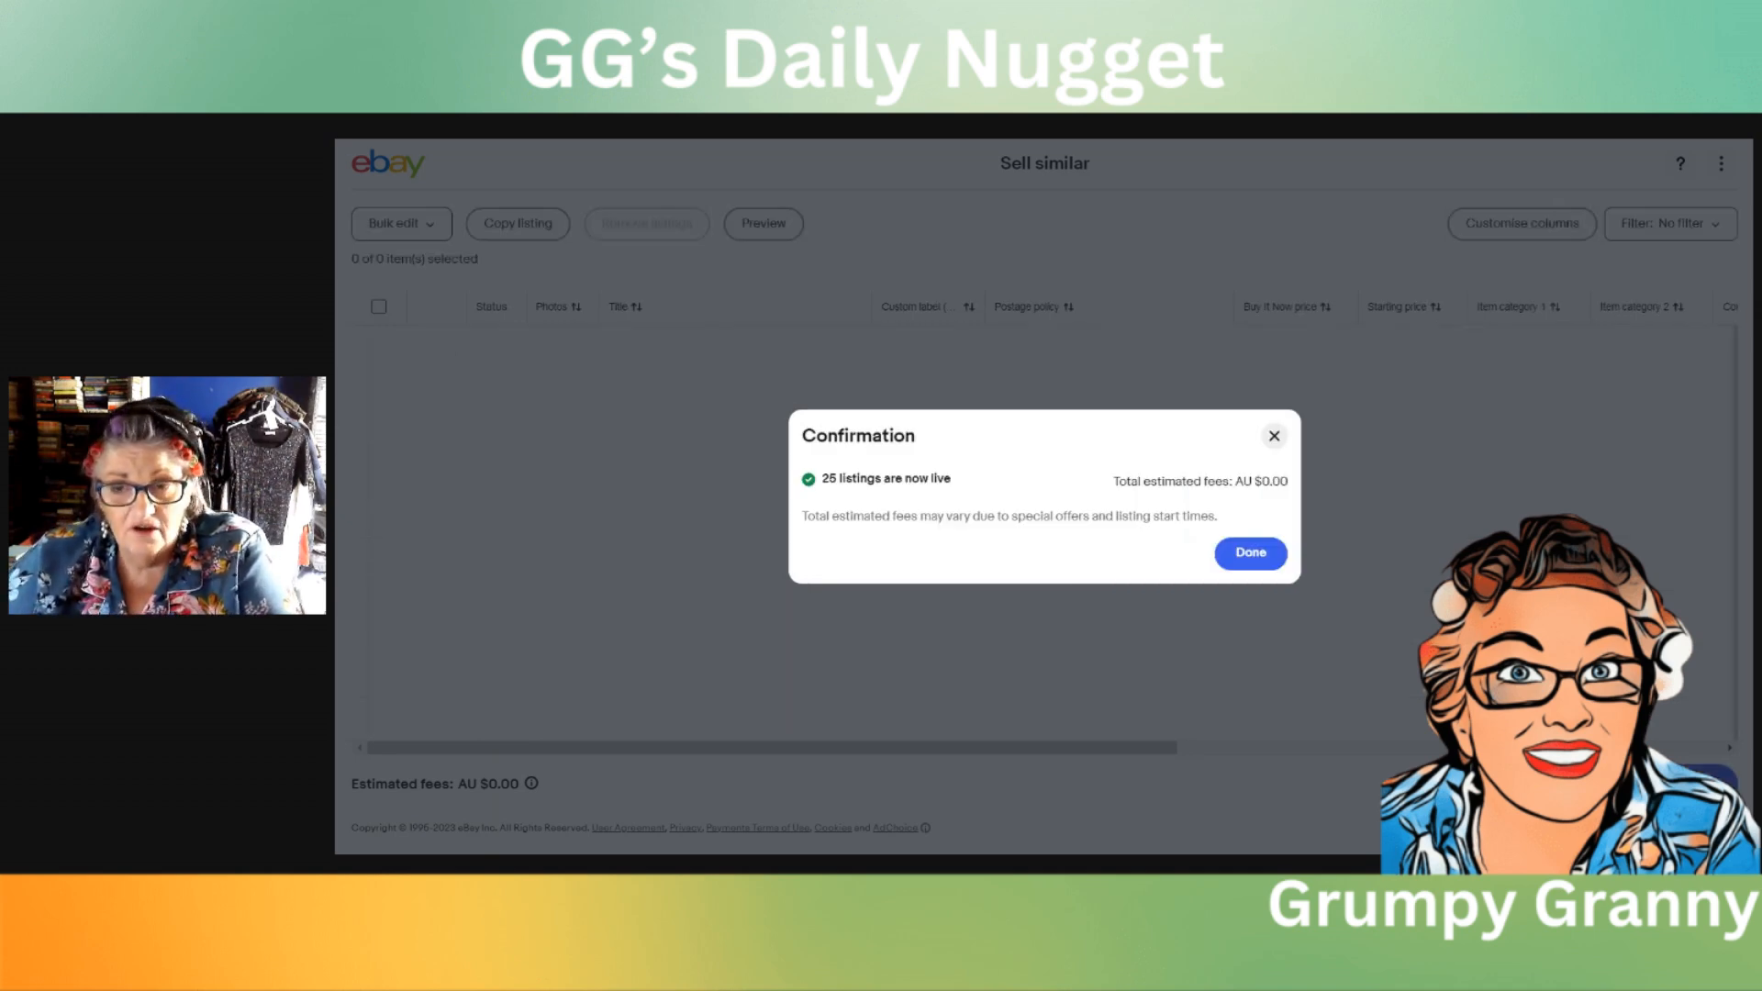
pyautogui.click(1254, 556)
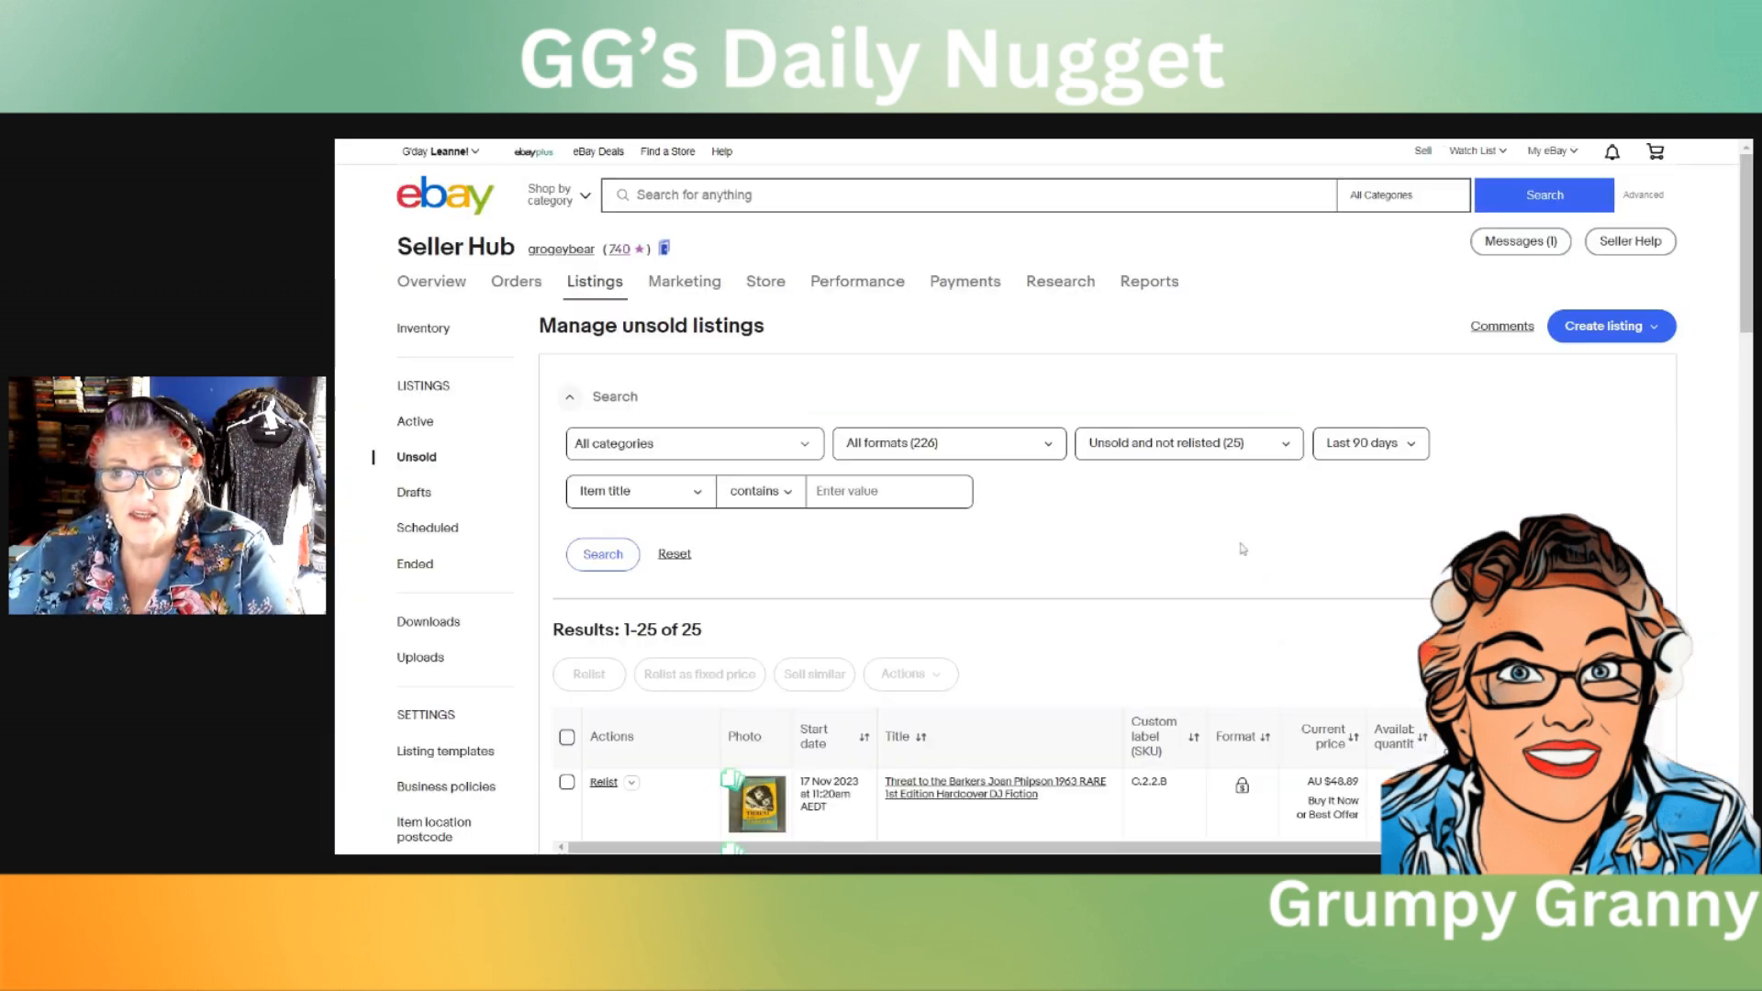
# Step: Open the active listings, sort them by start date with the newest first, and look over the relisted items and their prices
pyautogui.scroll(-1, 1380, 528)
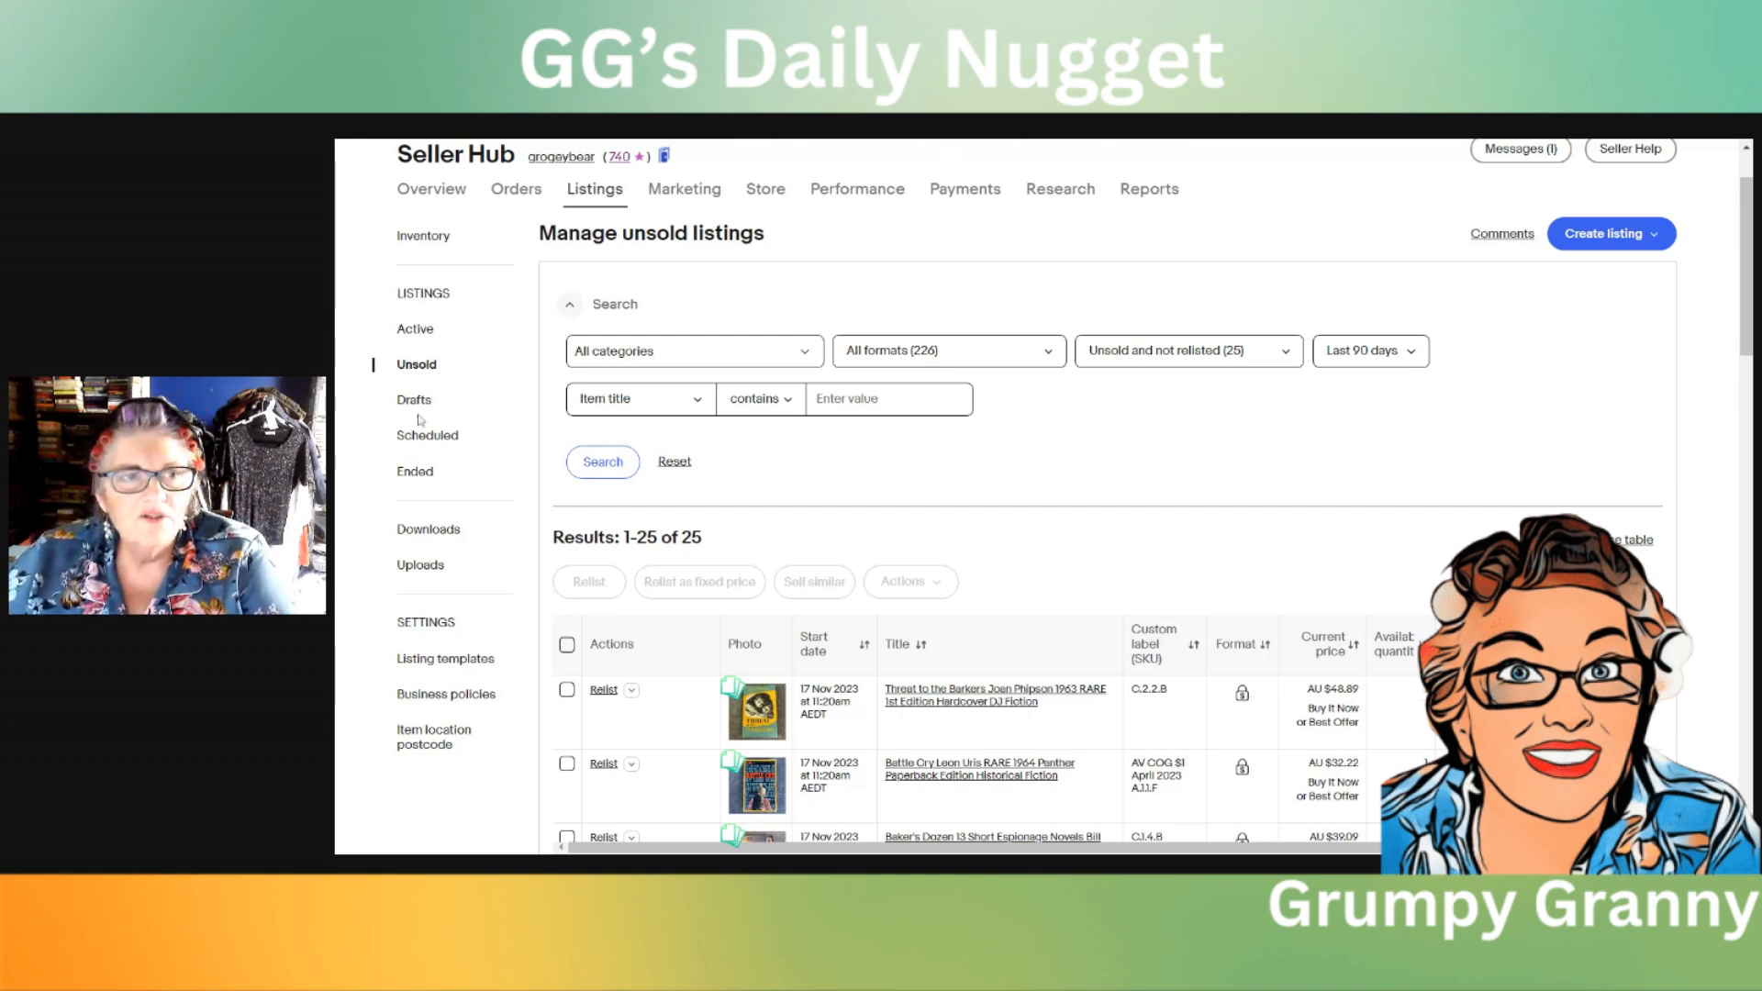
pyautogui.click(415, 332)
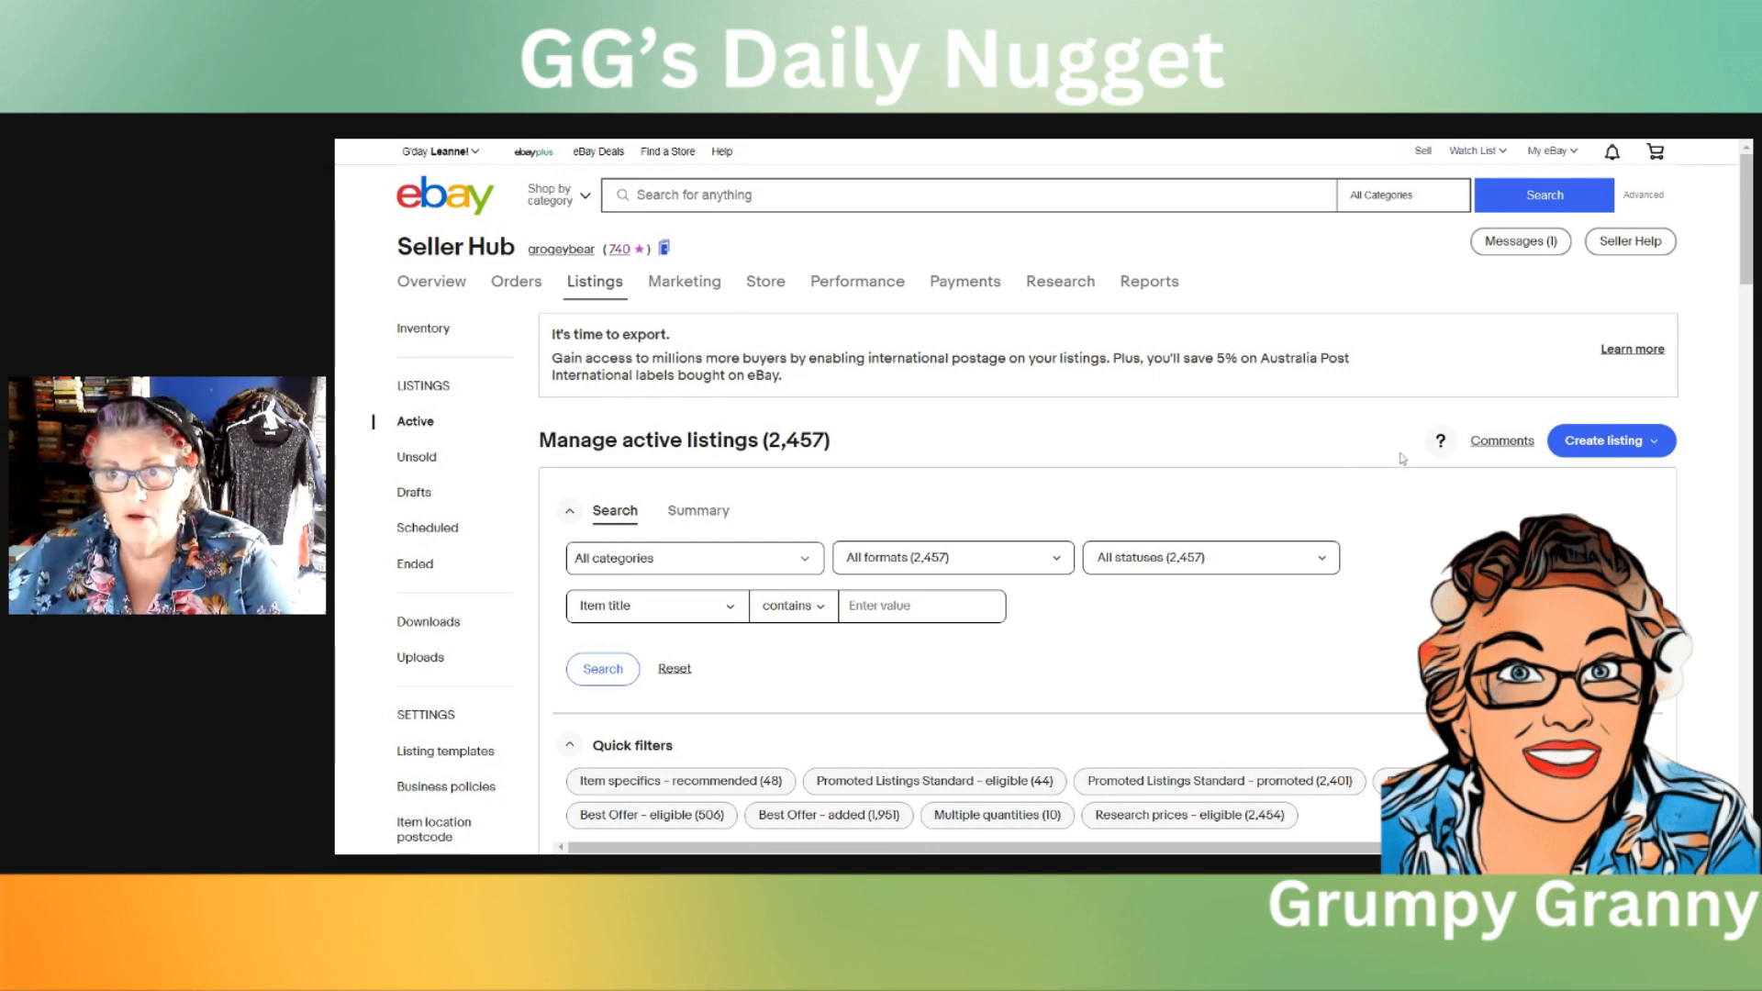
pyautogui.scroll(-3, 1402, 459)
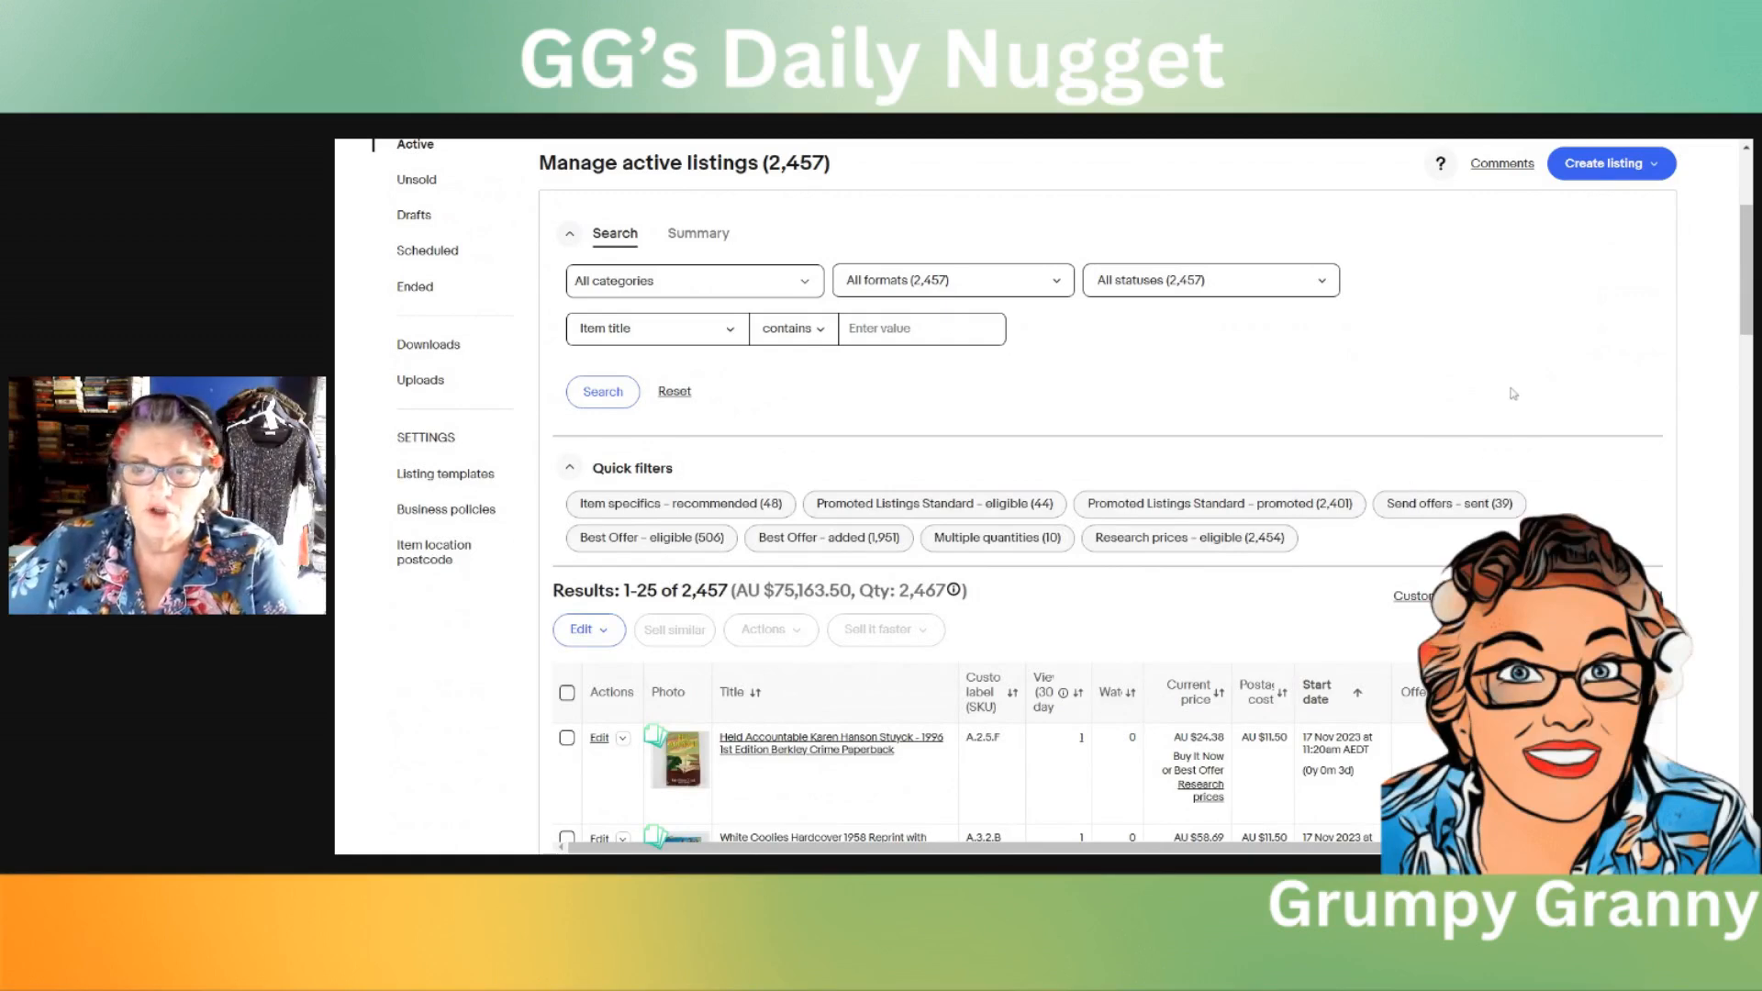
pyautogui.scroll(-3, 1513, 397)
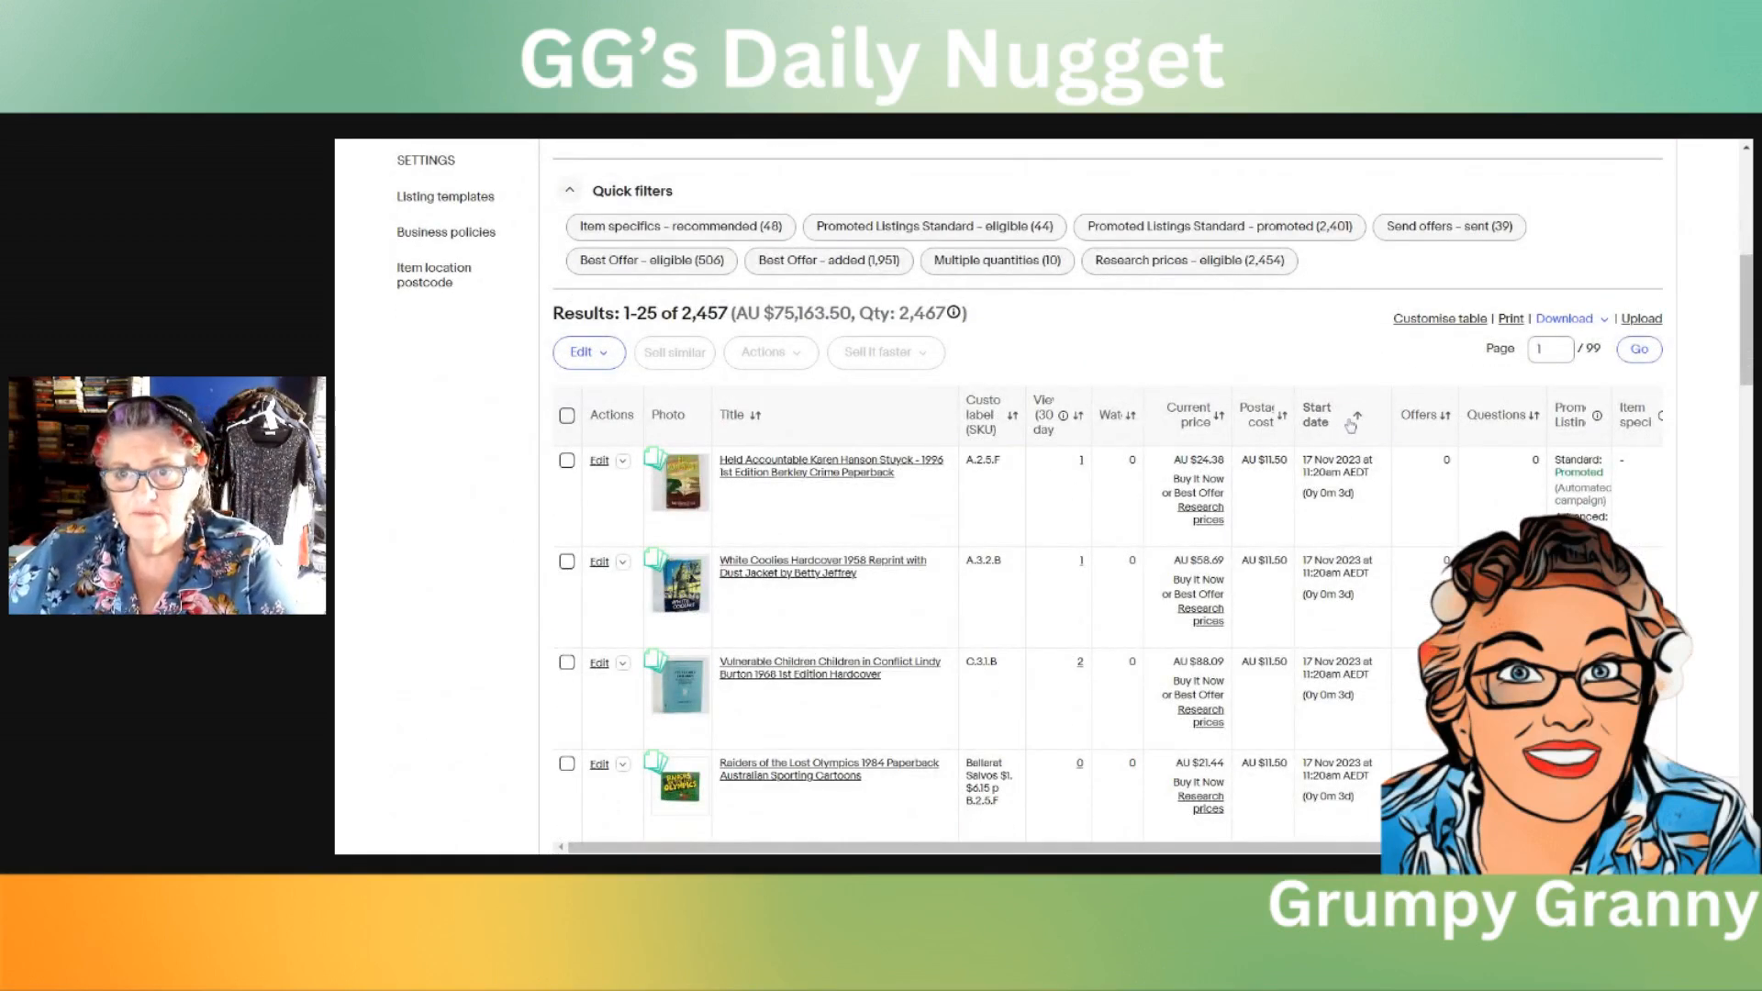
pyautogui.click(1358, 420)
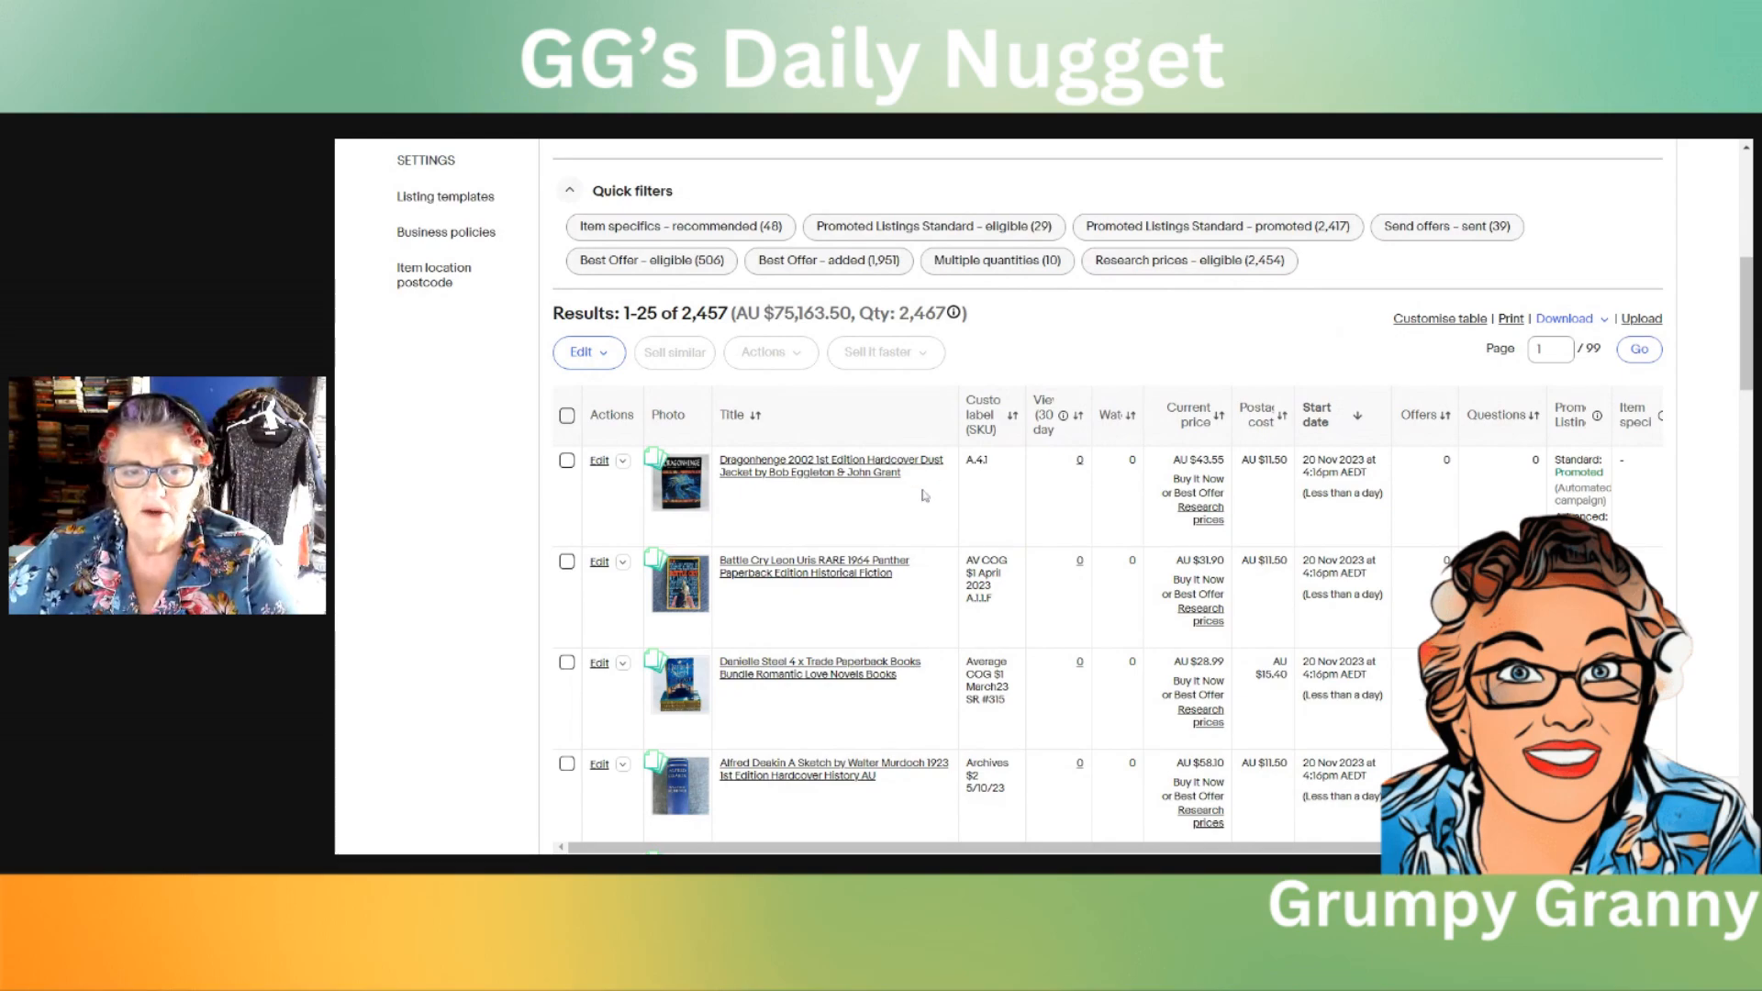
pyautogui.scroll(-3, 918, 501)
pyautogui.scroll(-6, 912, 526)
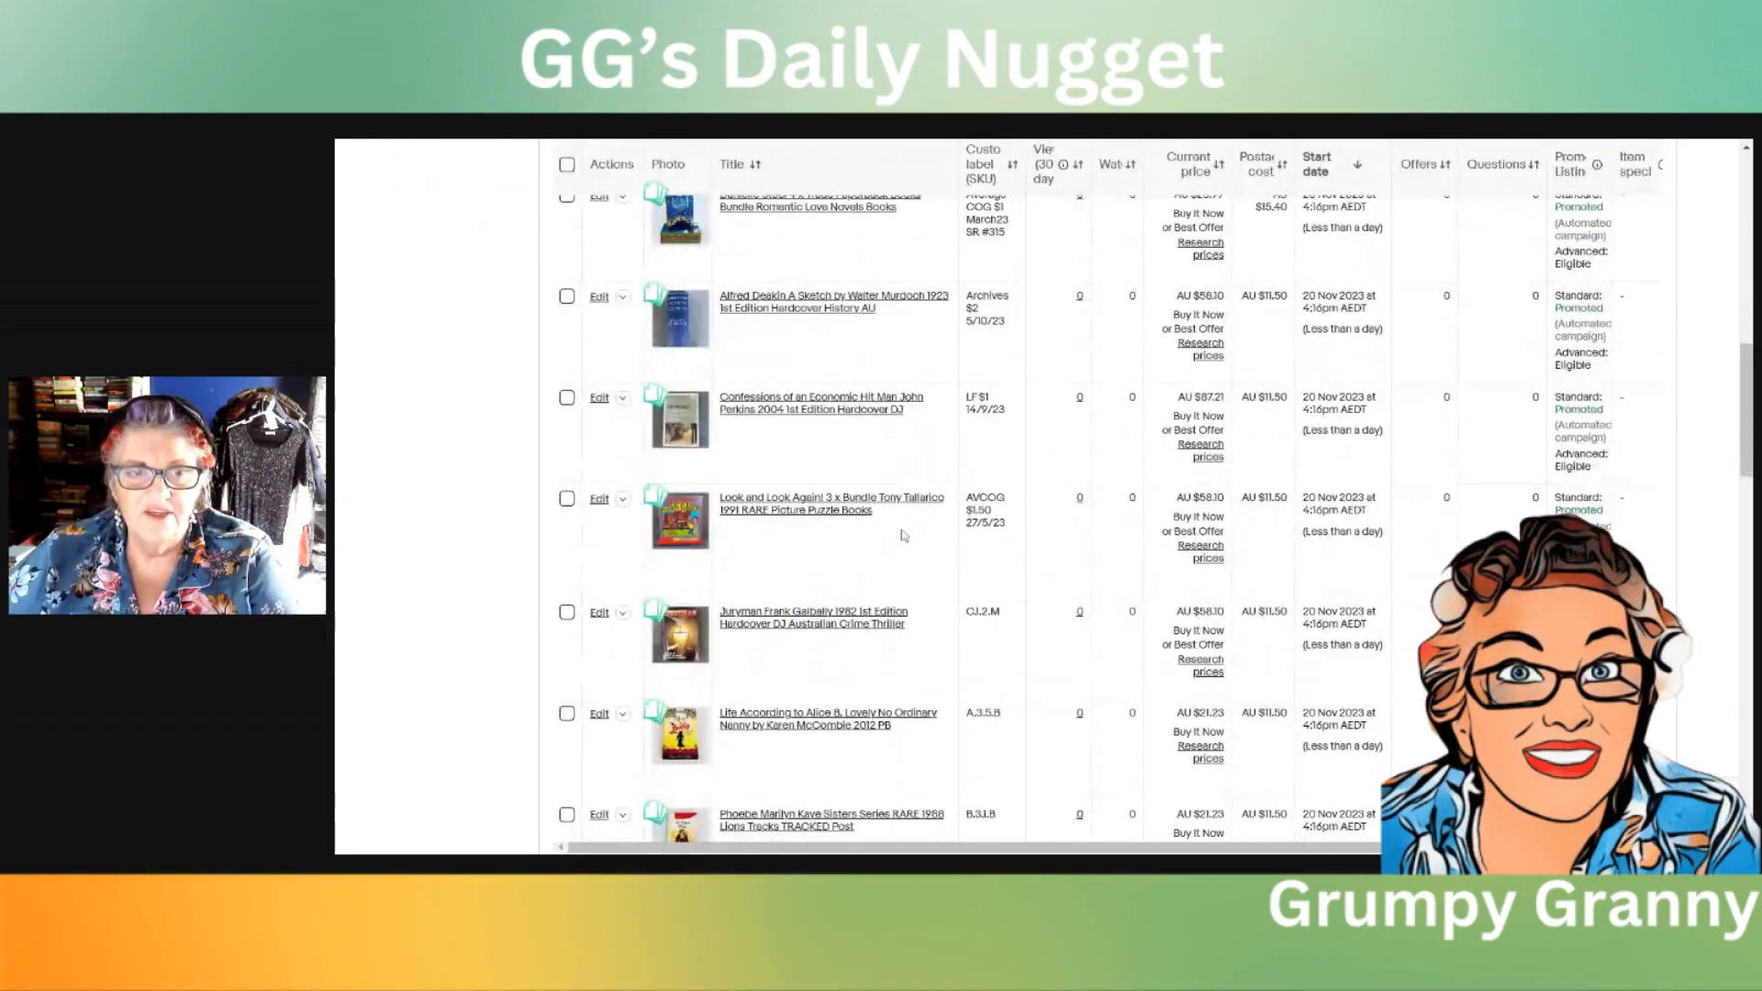
pyautogui.scroll(9, 890, 548)
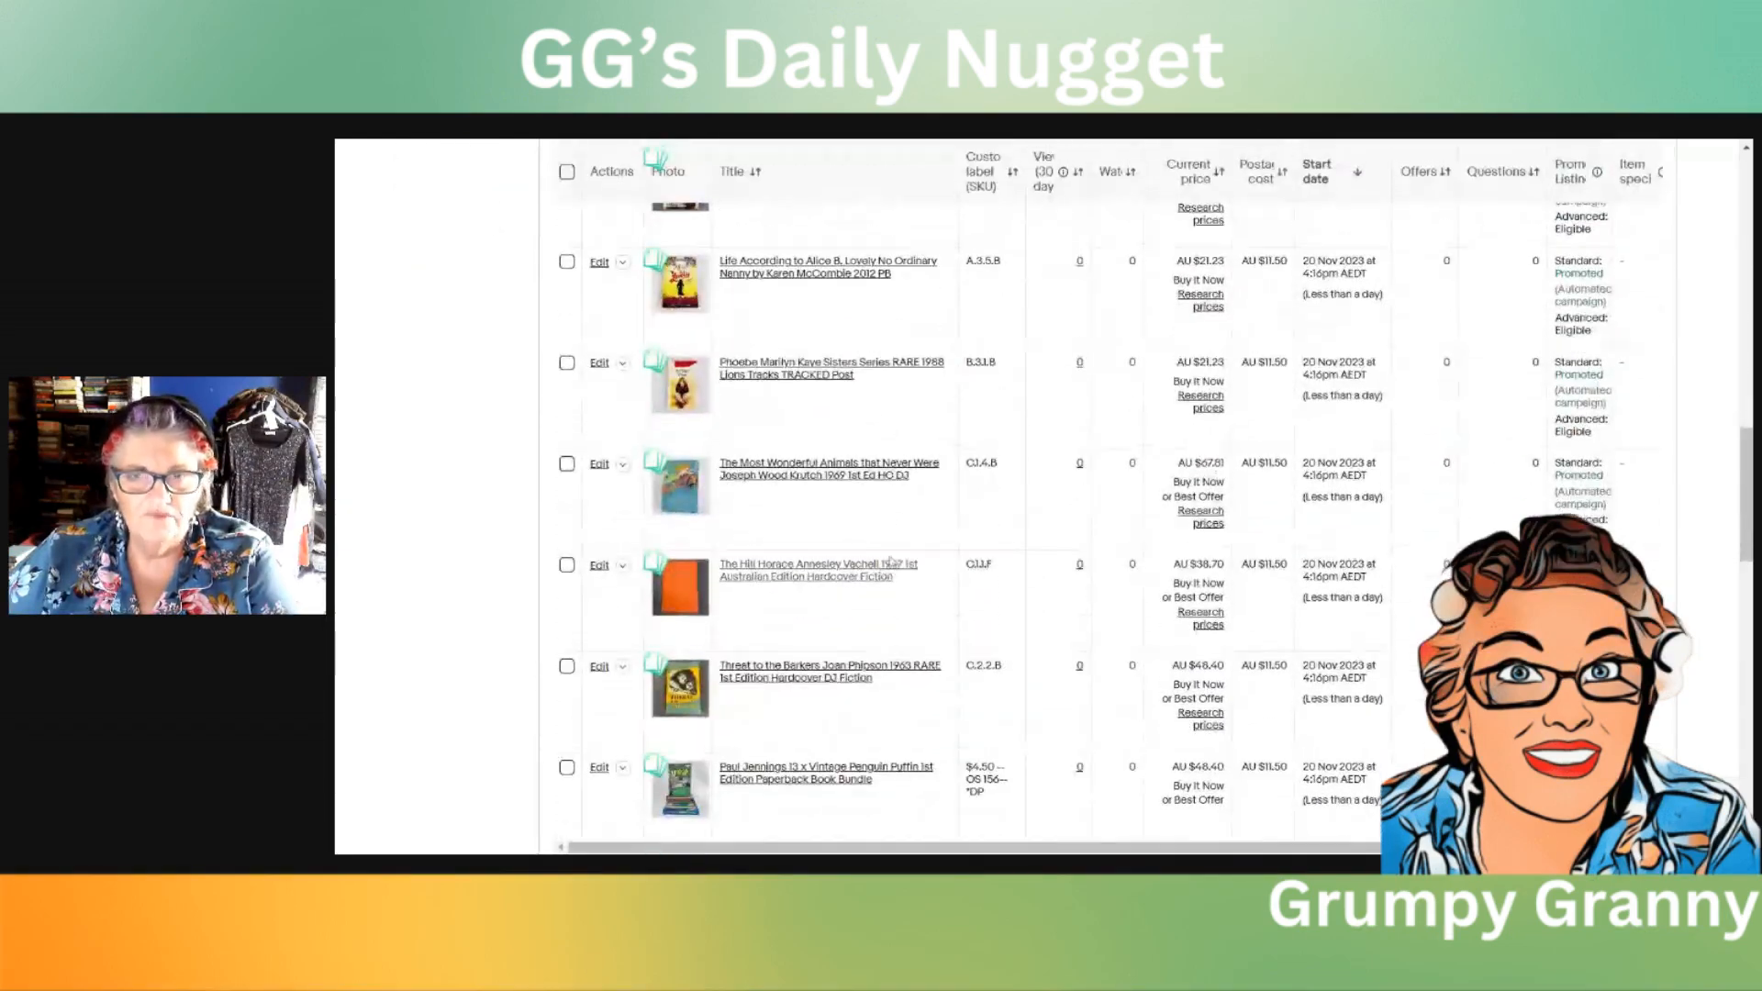
pyautogui.scroll(1, 895, 558)
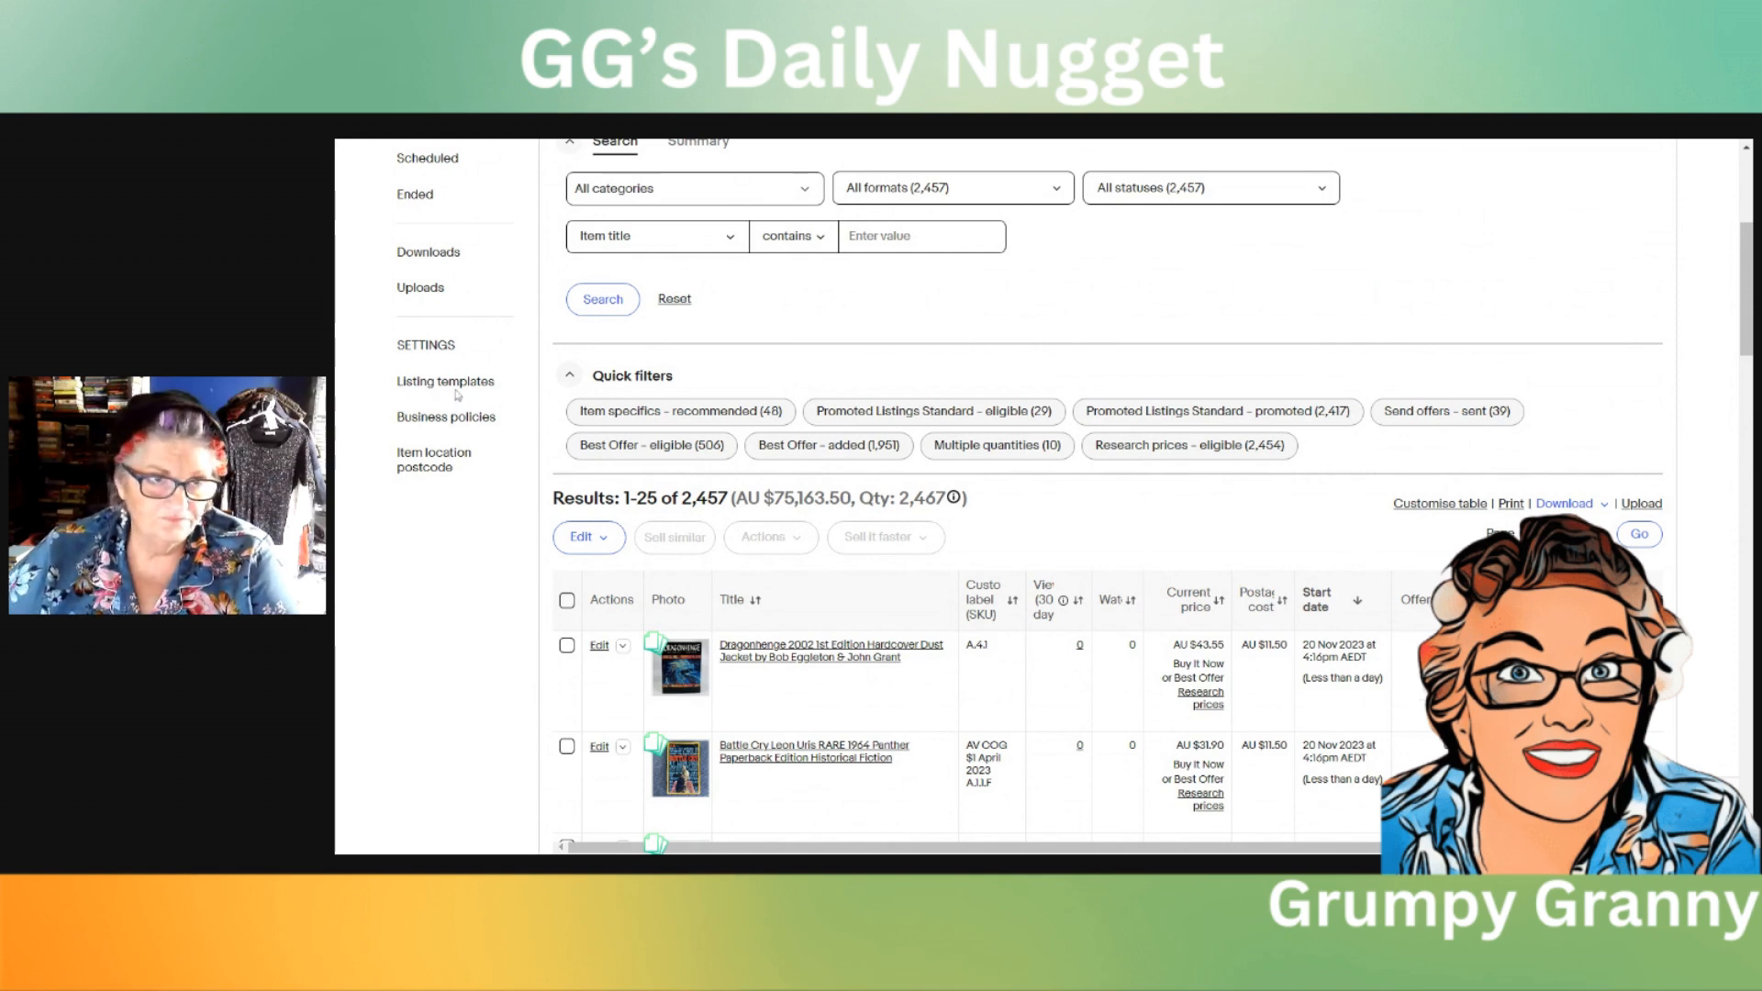
pyautogui.scroll(3, 1022, 331)
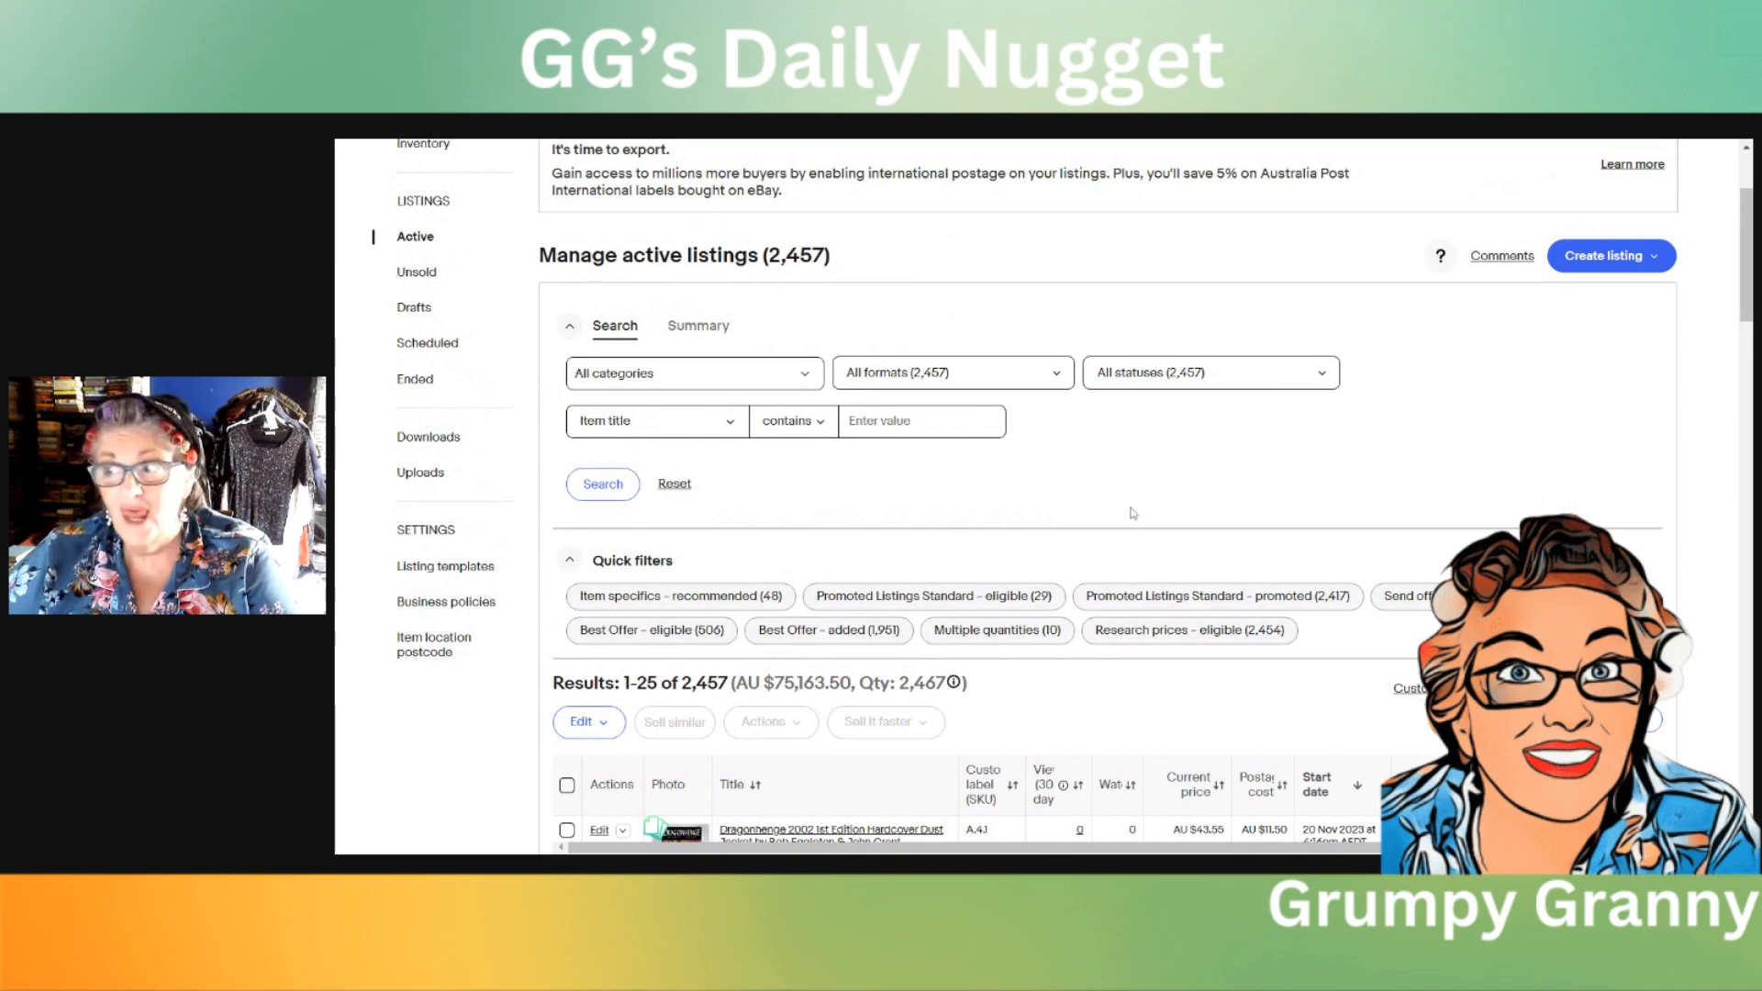
# Step: Open the unsold listings, select all 25 that were not relisted, and delete them
pyautogui.click(415, 381)
pyautogui.scroll(-5, 1244, 508)
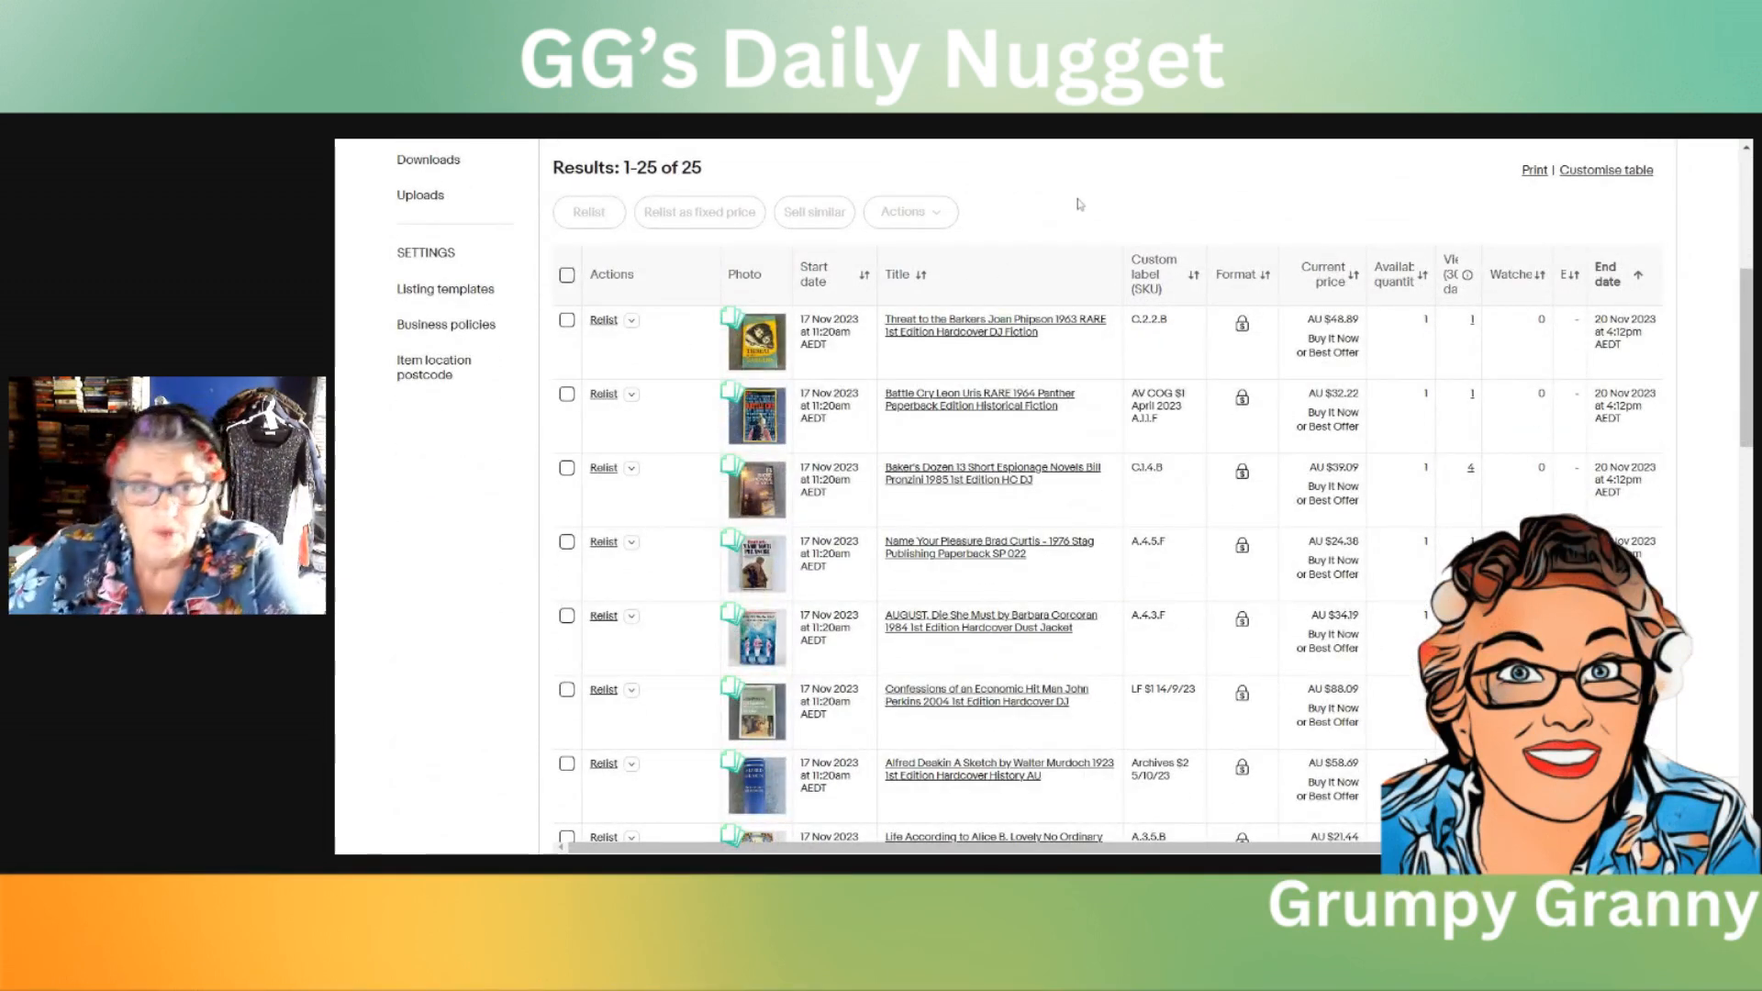
pyautogui.click(568, 277)
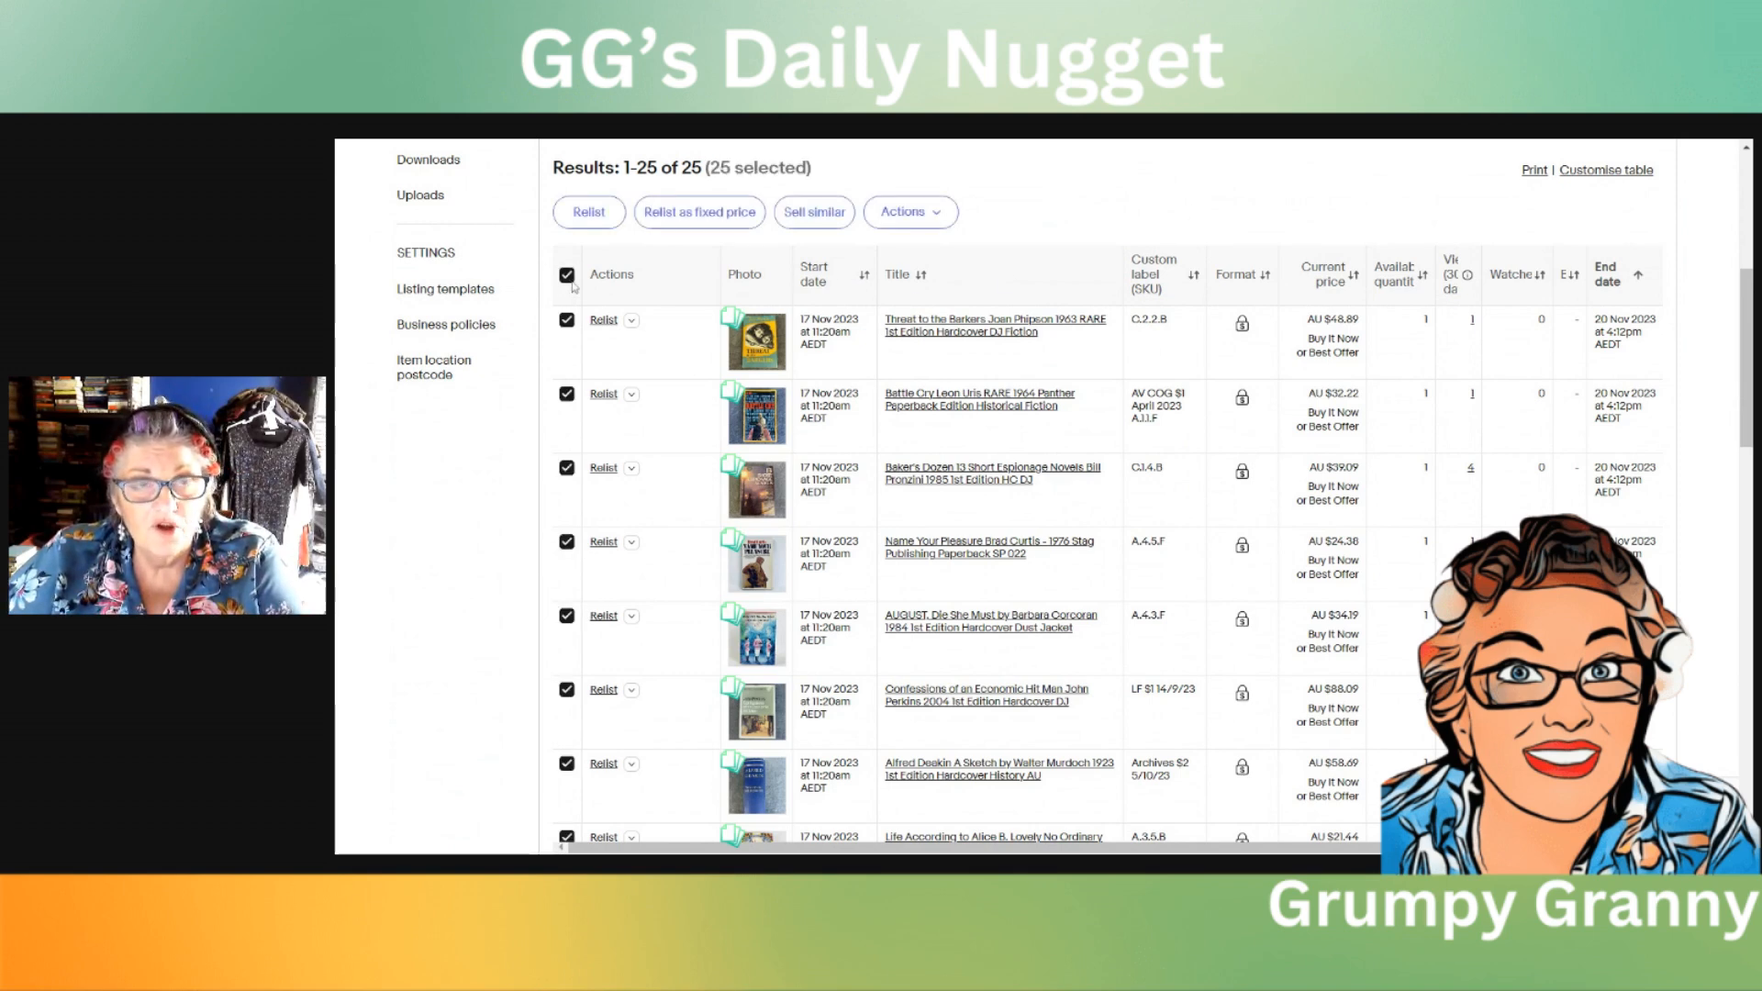
pyautogui.click(940, 221)
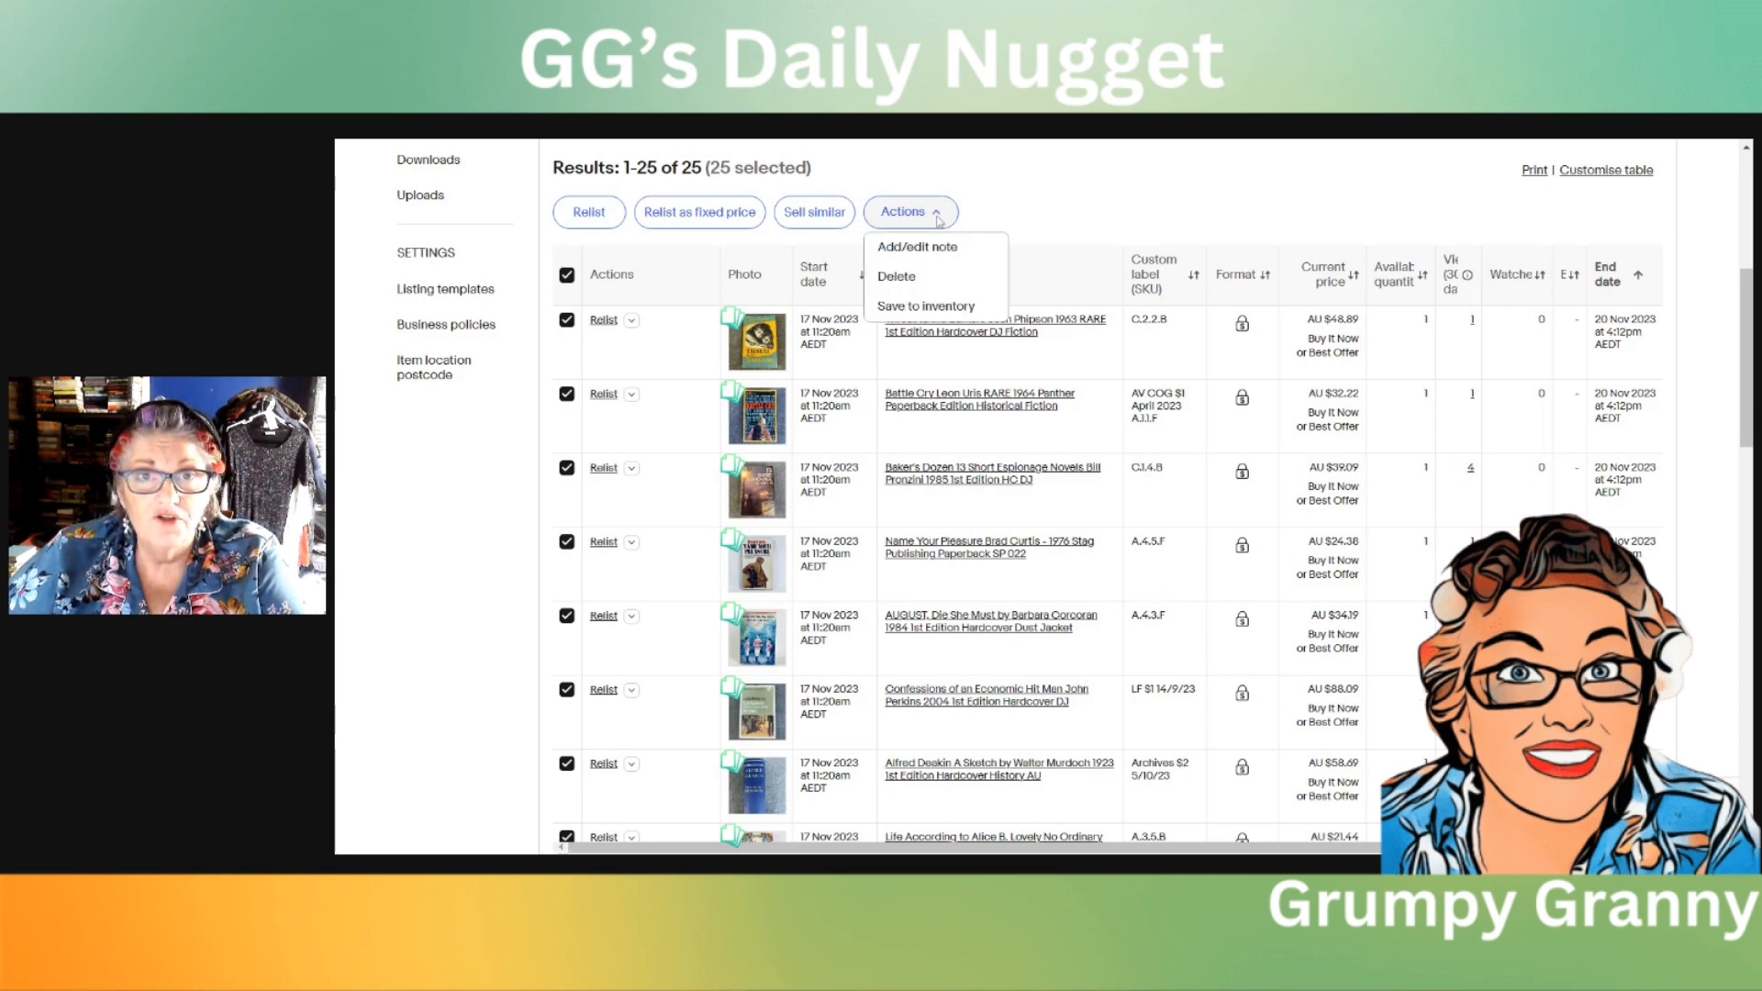
pyautogui.click(896, 278)
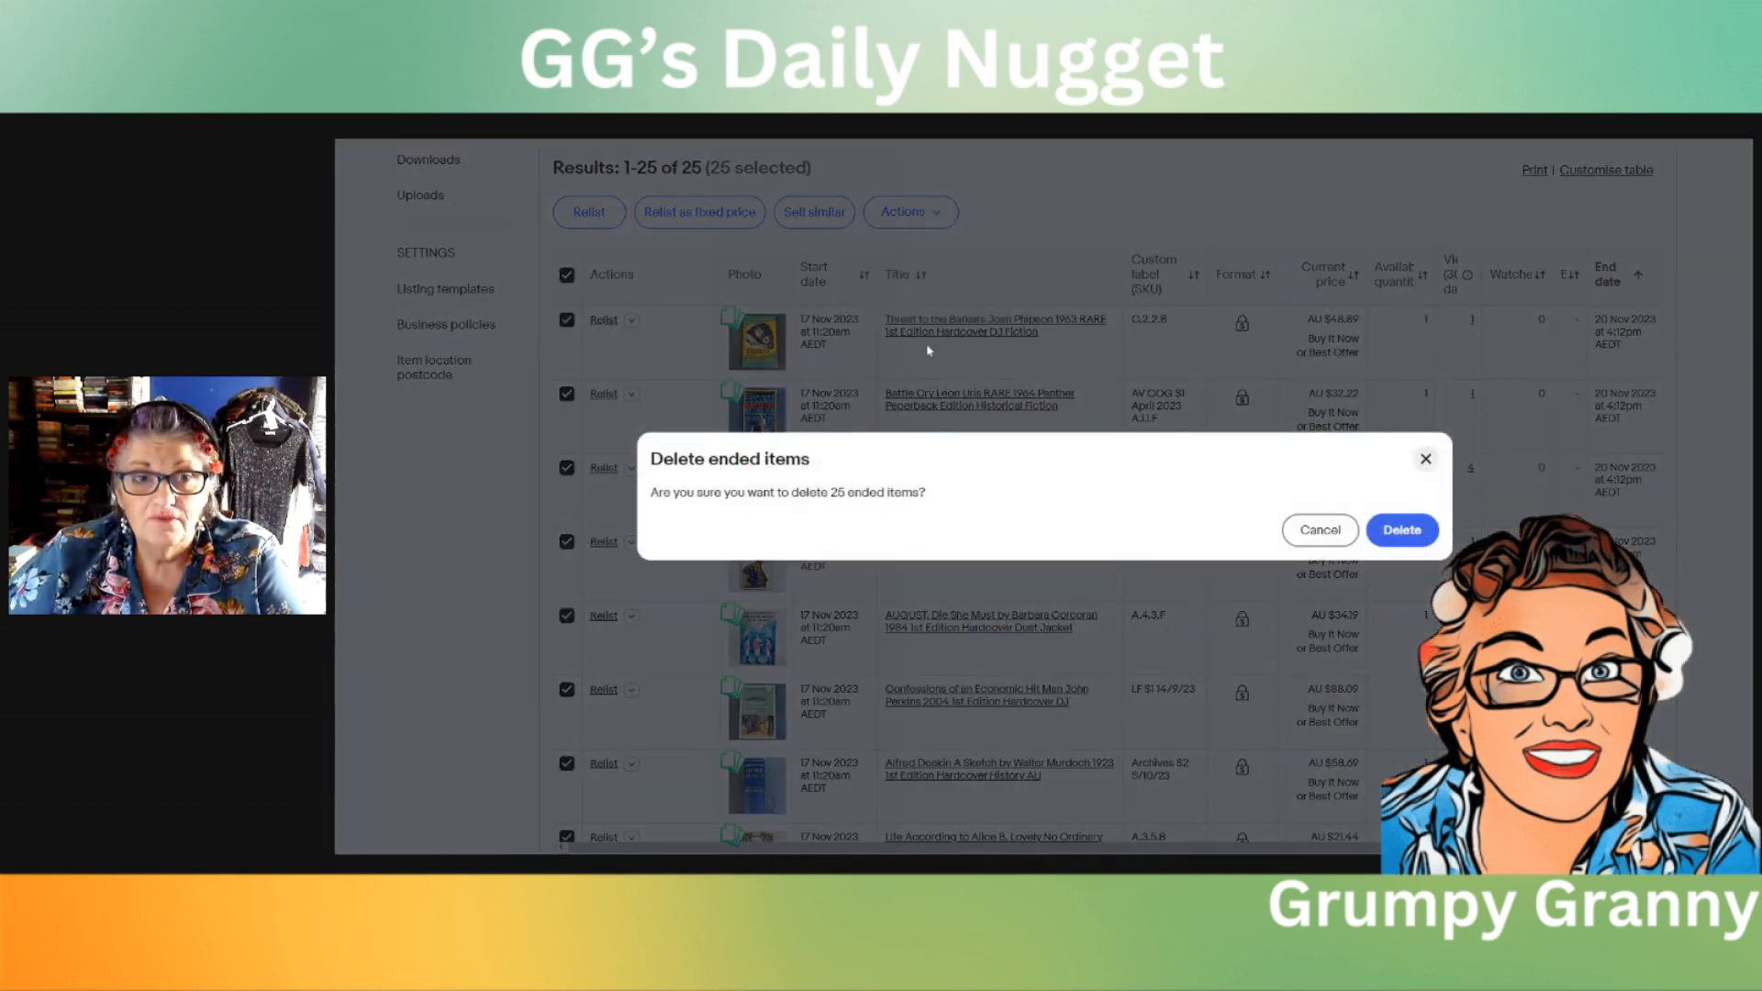
pyautogui.click(1410, 533)
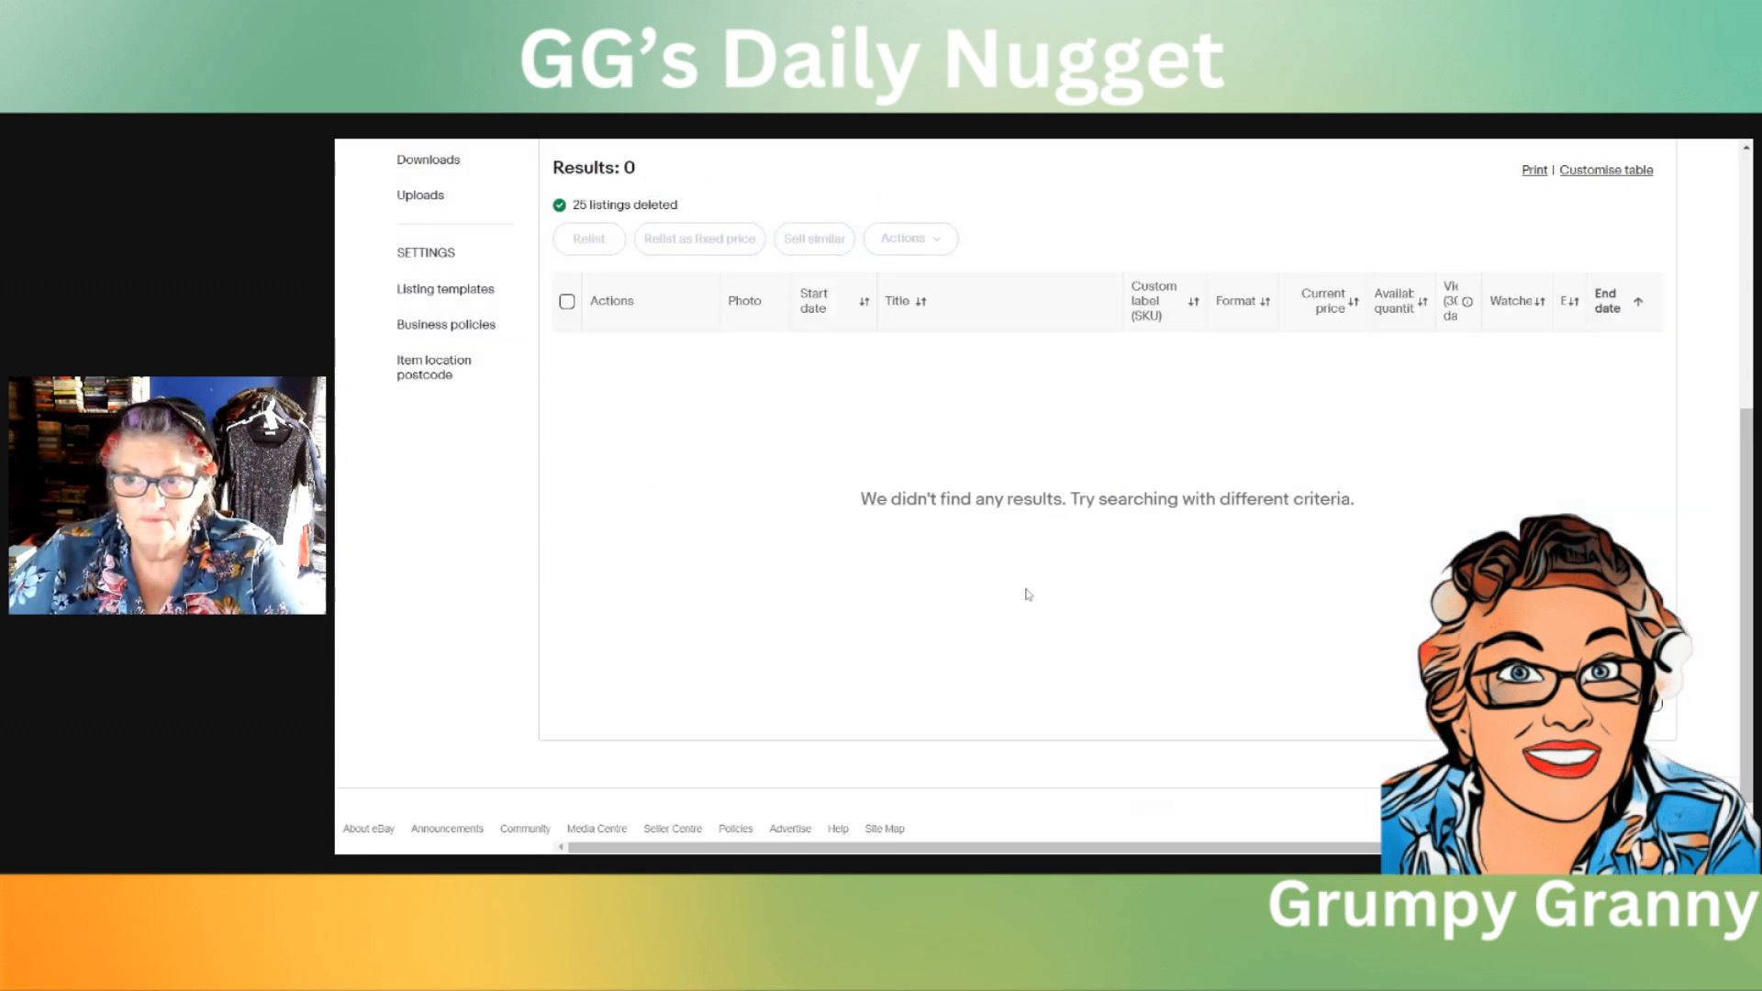
pyautogui.scroll(3, 1058, 615)
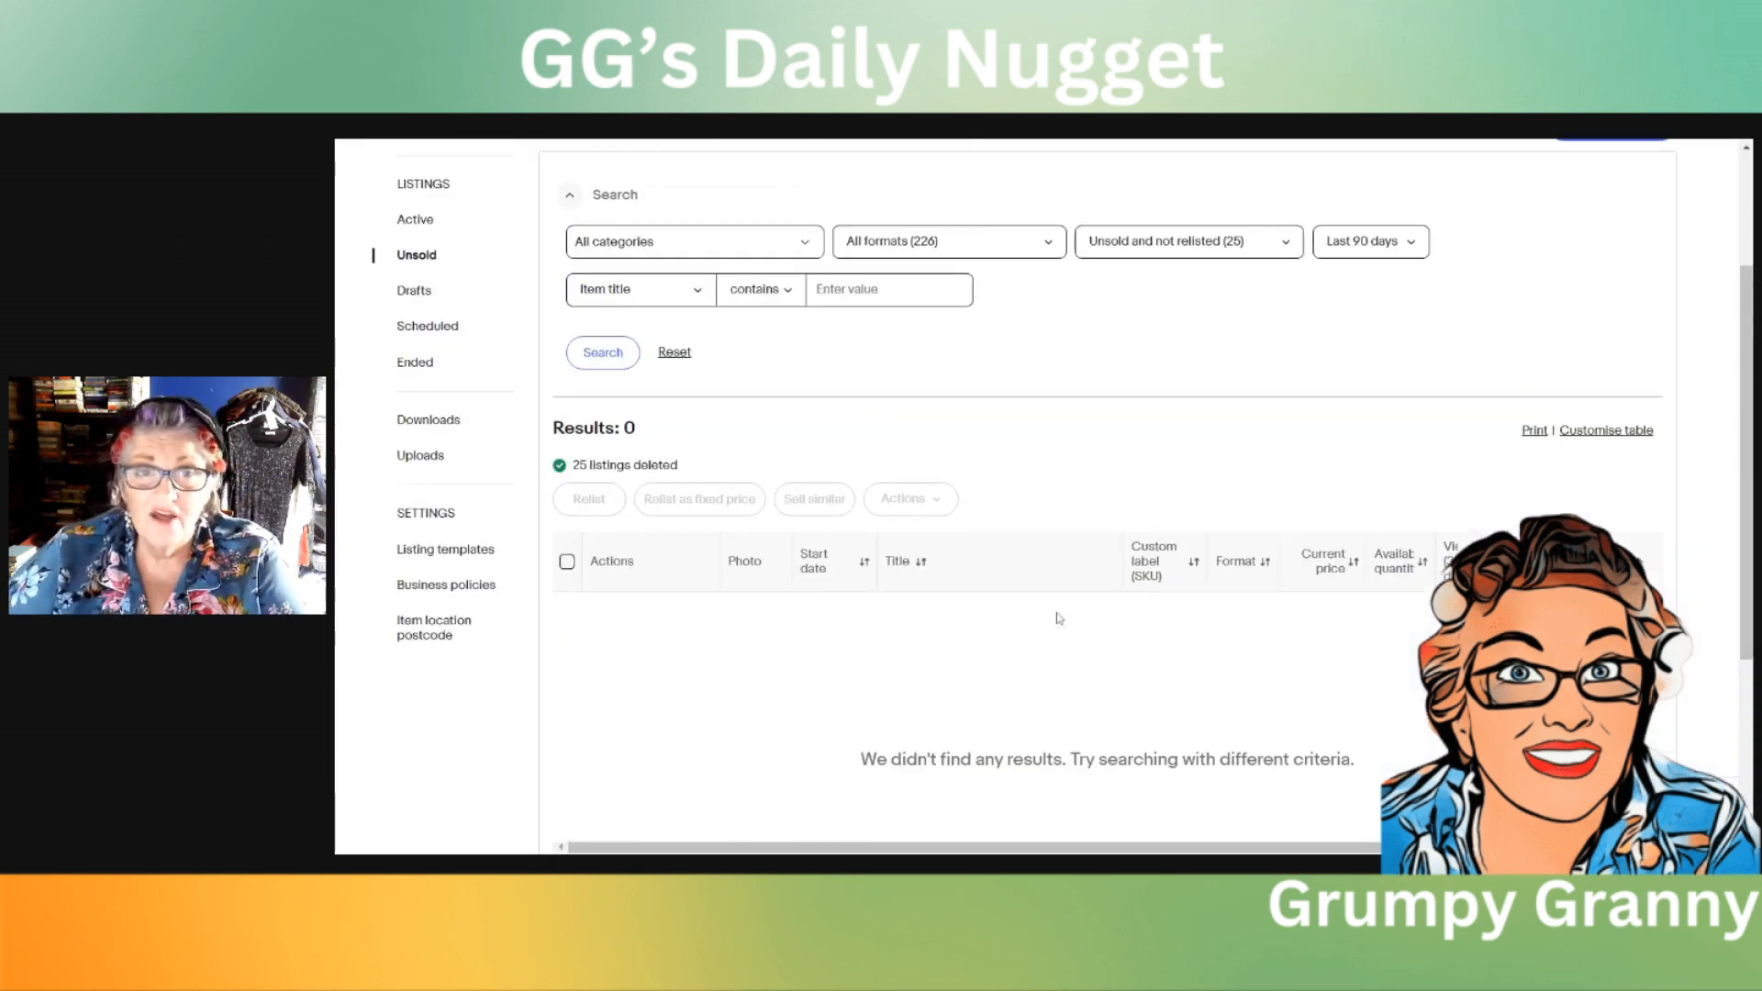
pyautogui.scroll(3, 1058, 617)
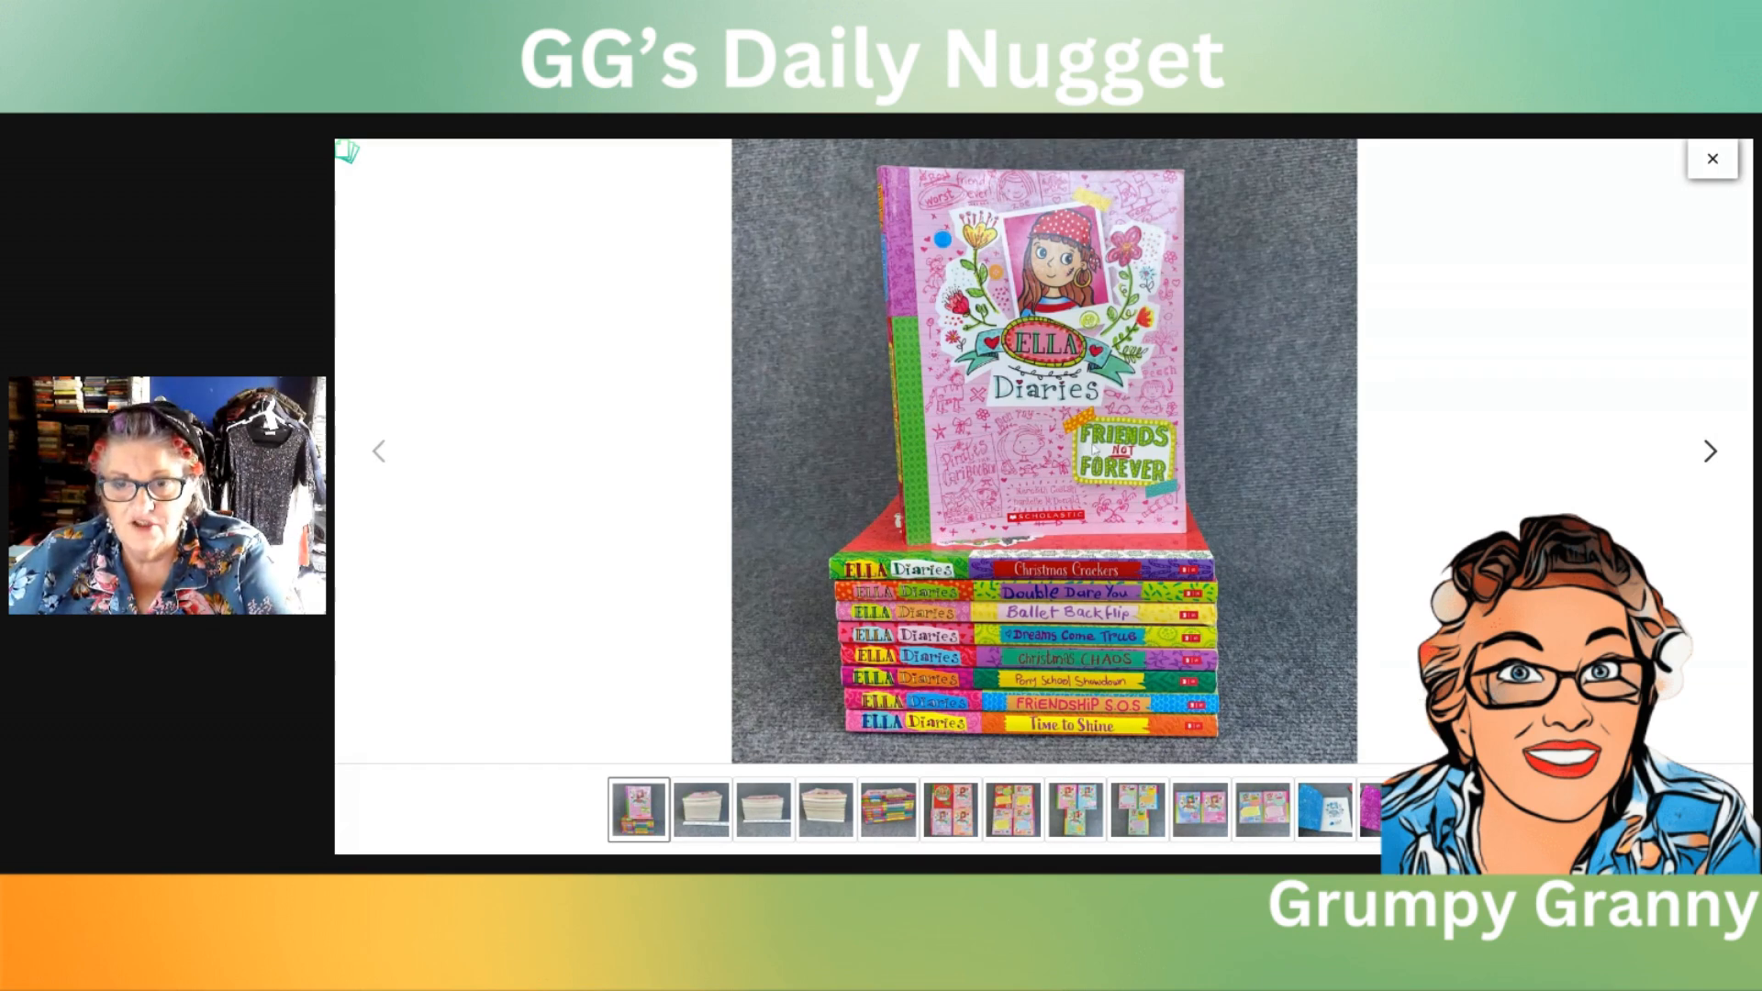
# Step: Look through the Ella Diaries bundle photos, from the stacked books and covers to the inside pages and the publication details
pyautogui.click(1709, 453)
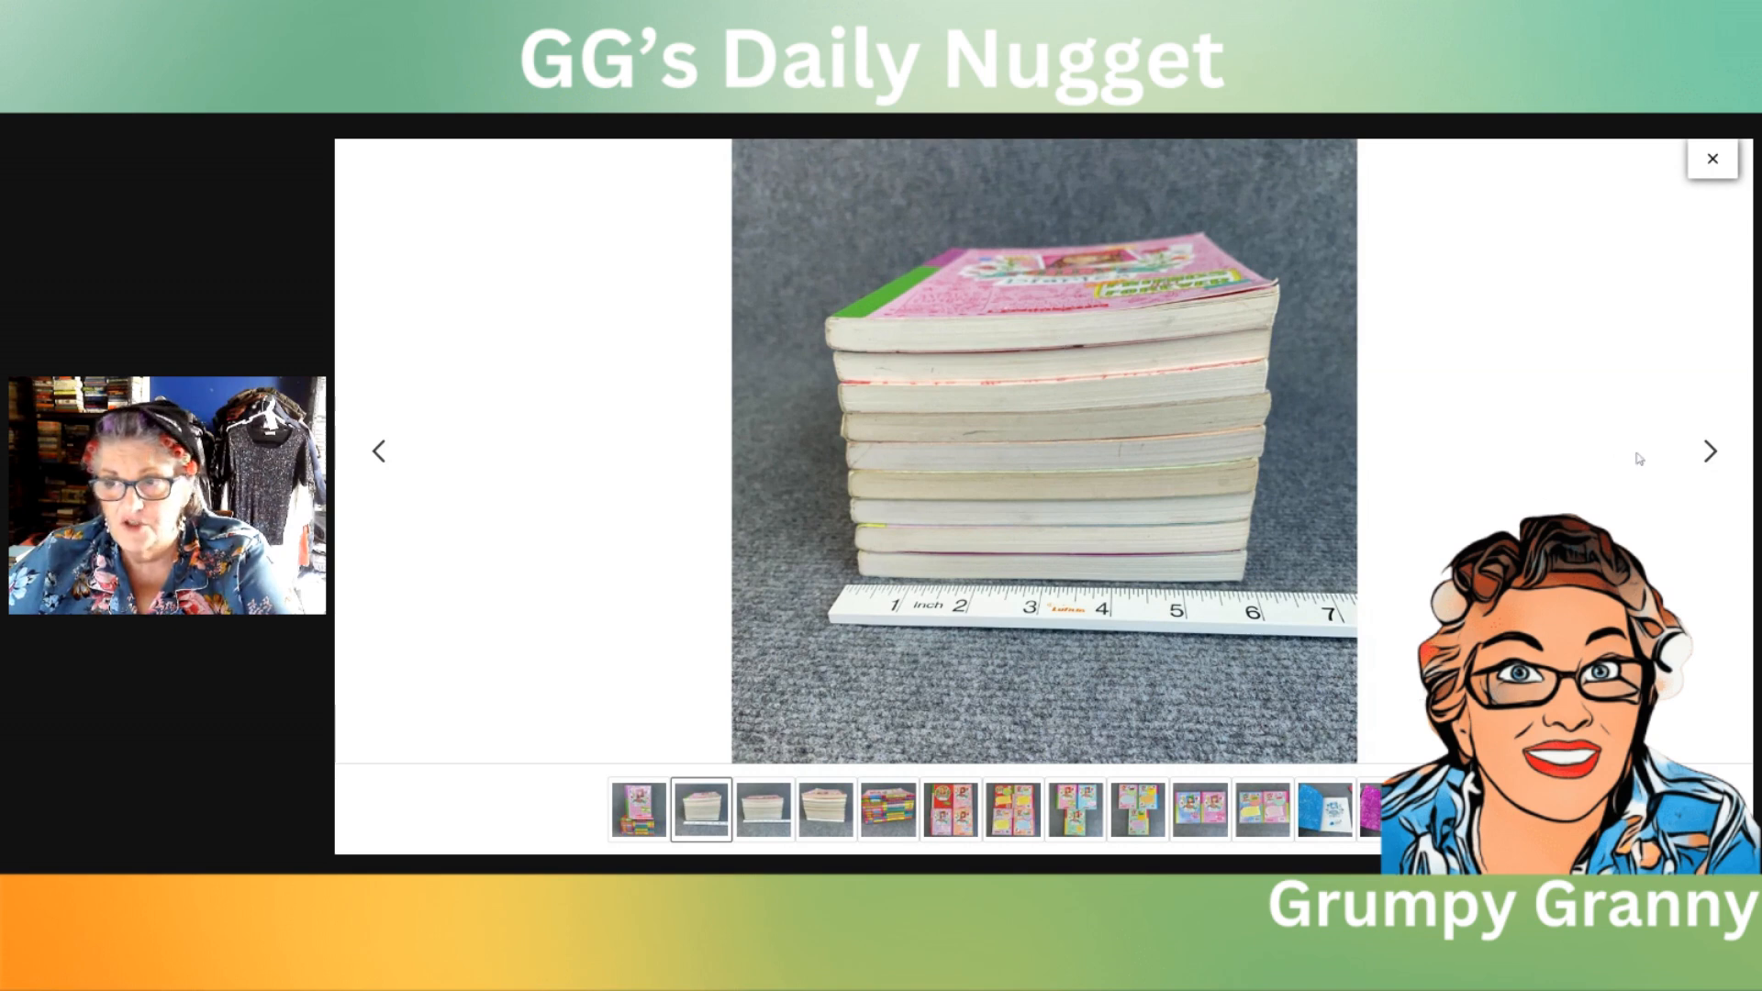
pyautogui.click(1710, 452)
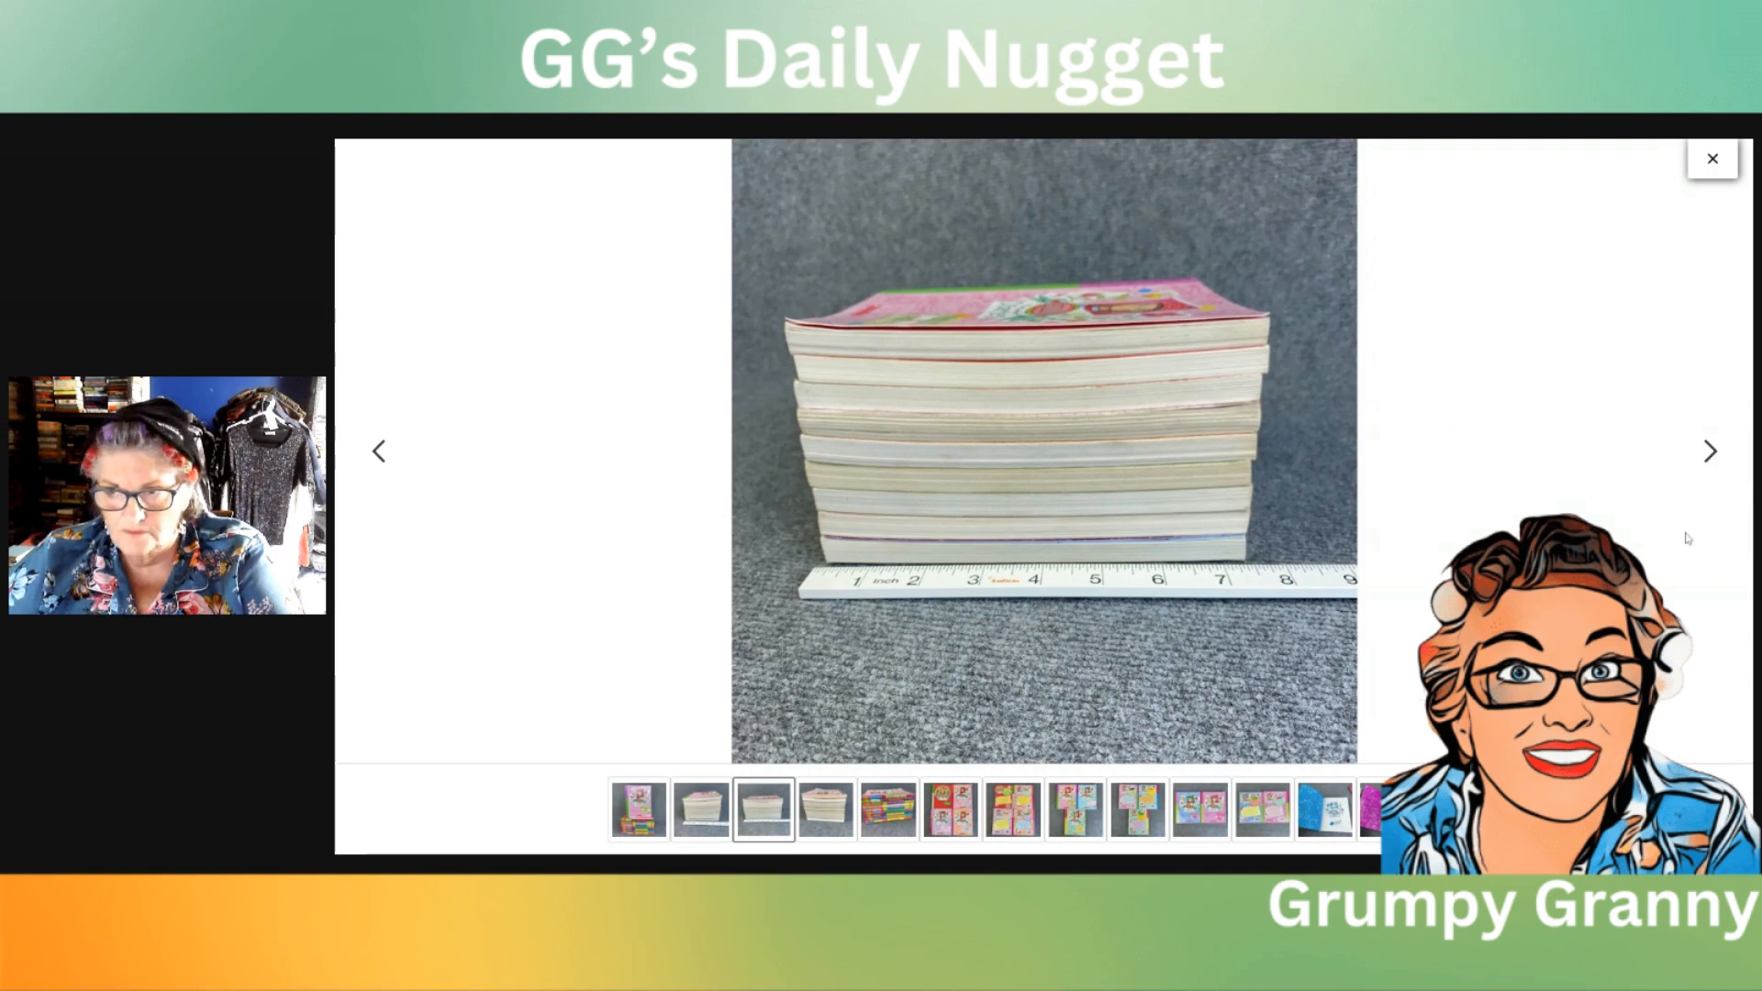
pyautogui.click(1709, 453)
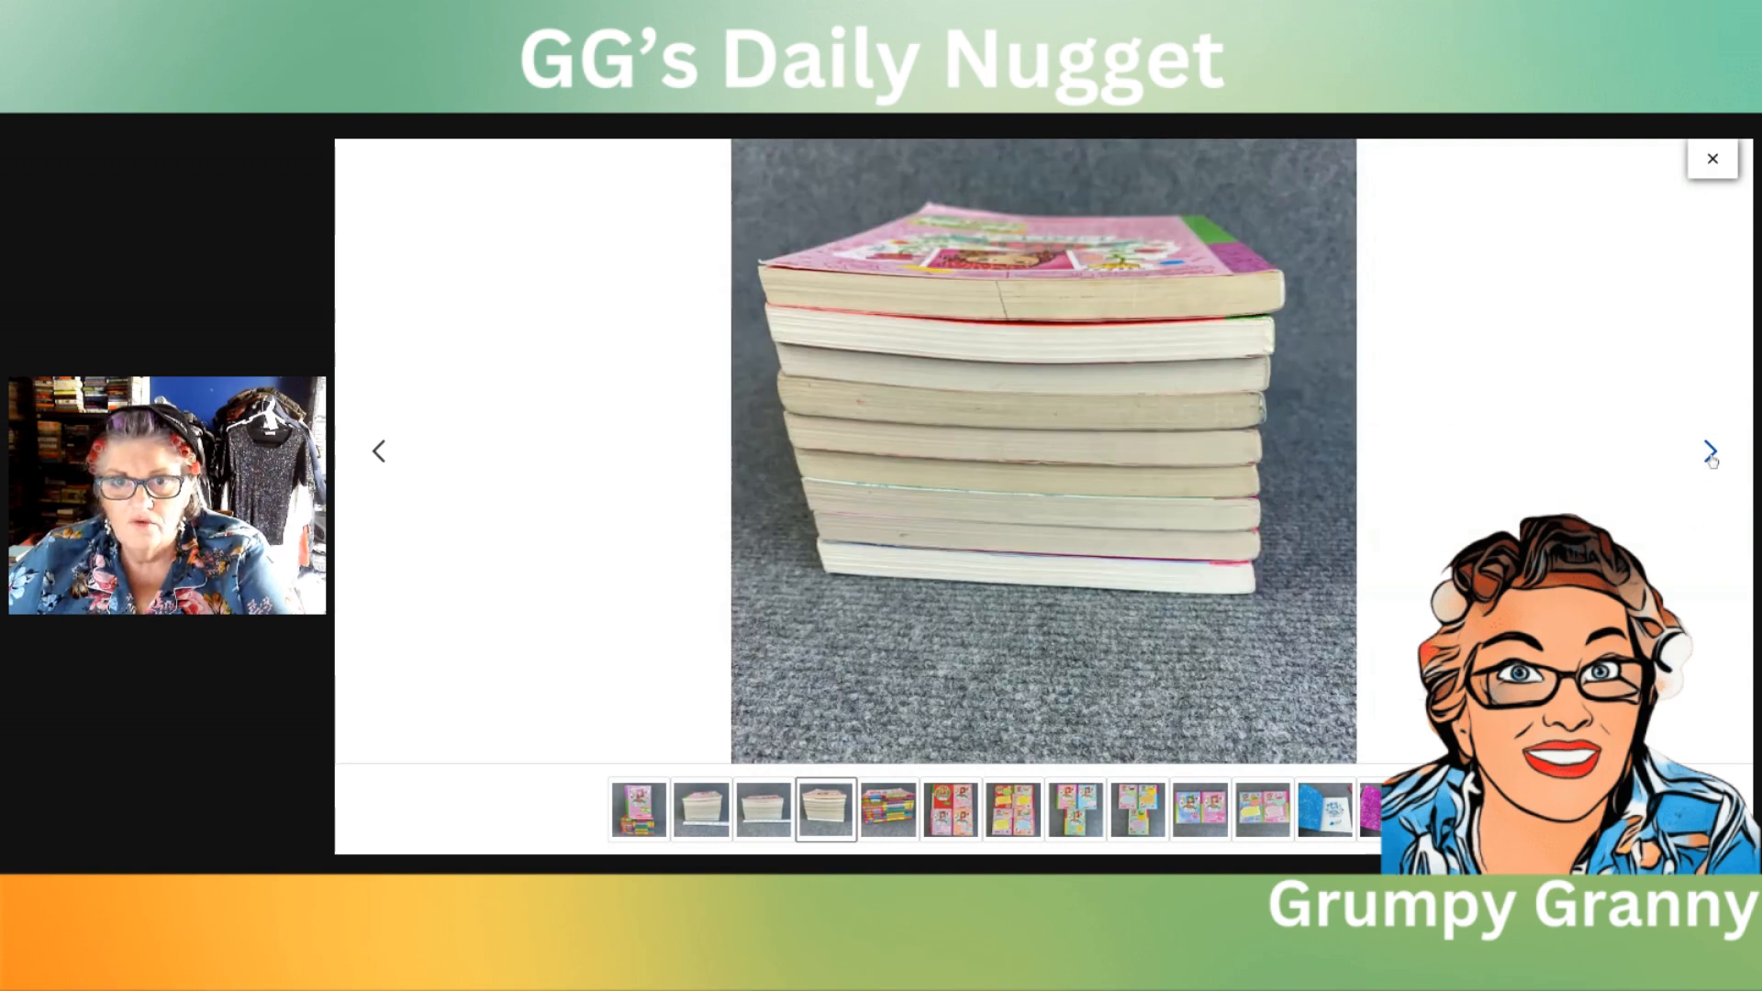
pyautogui.click(1709, 452)
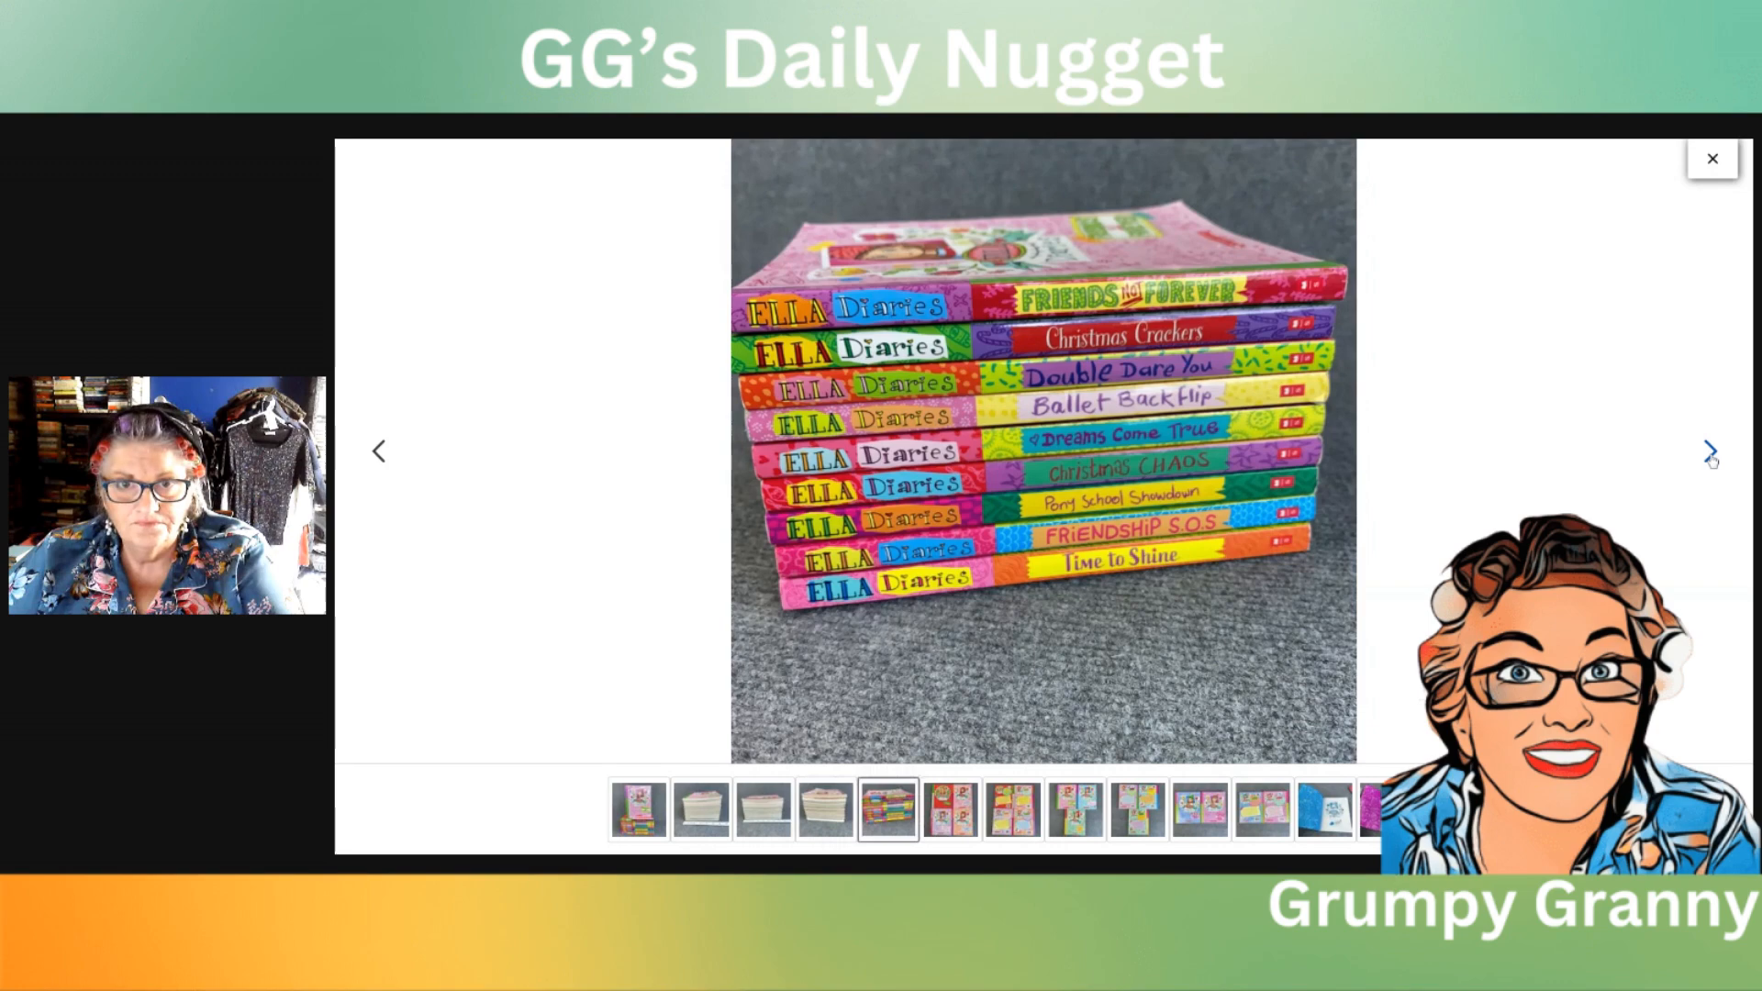
pyautogui.click(1710, 452)
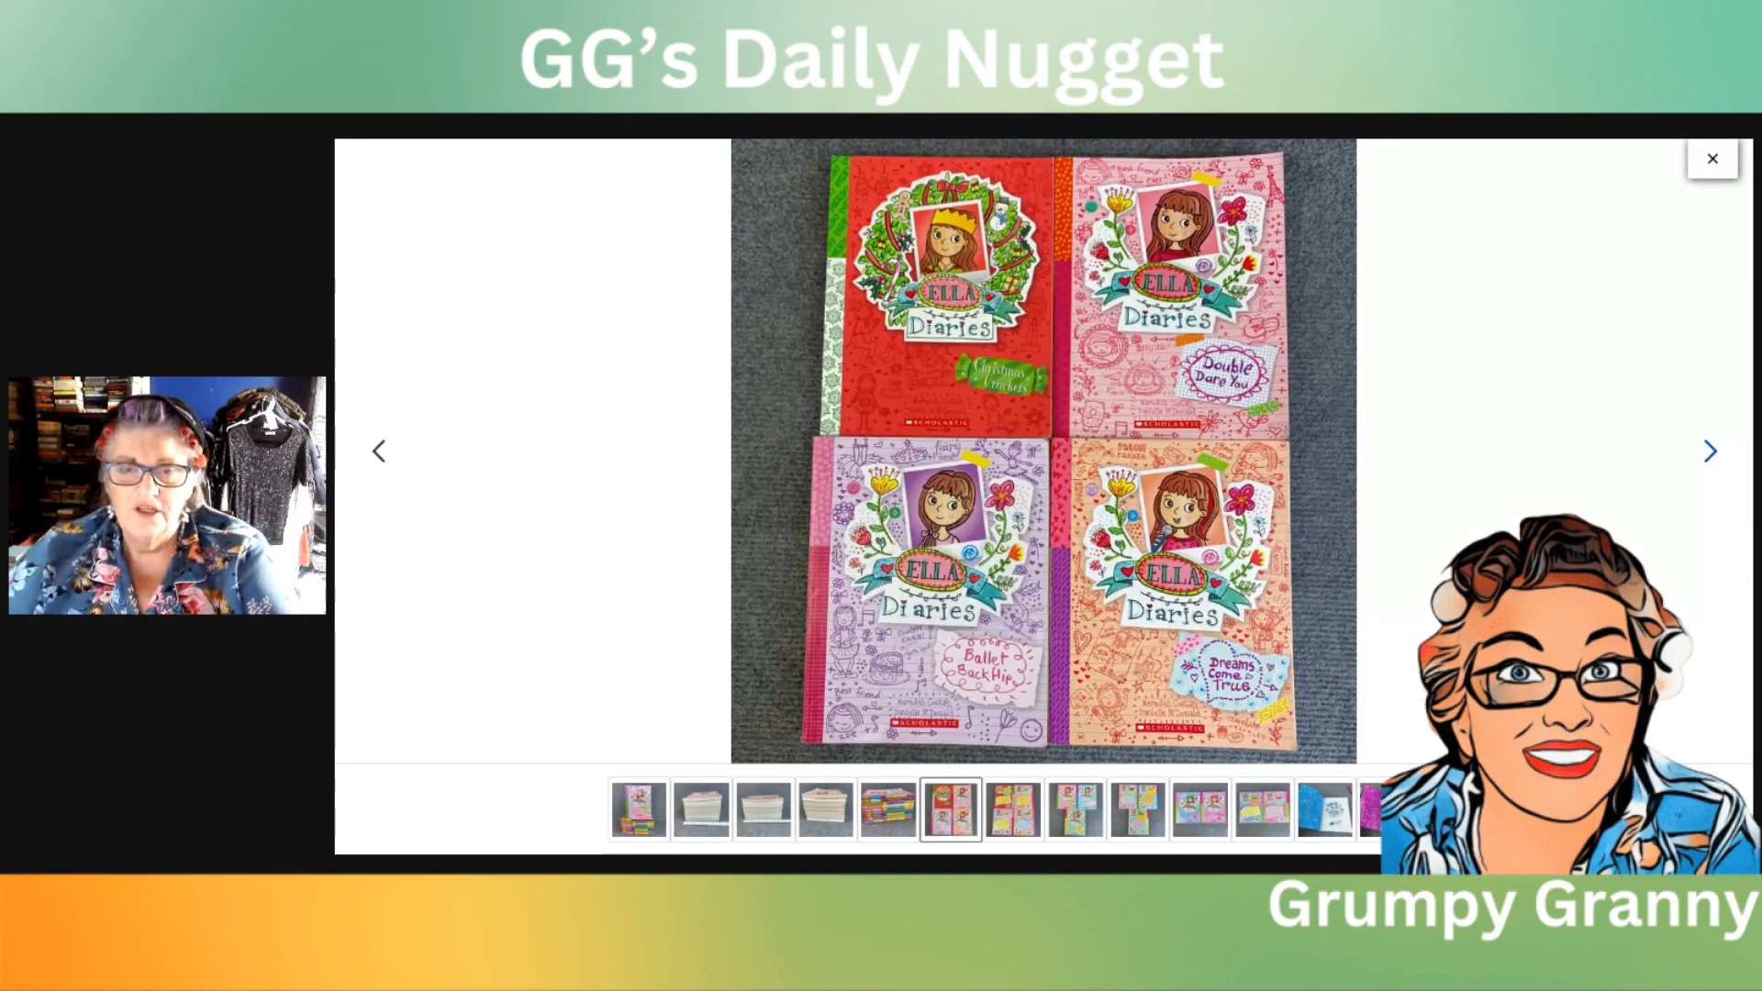
pyautogui.click(1711, 456)
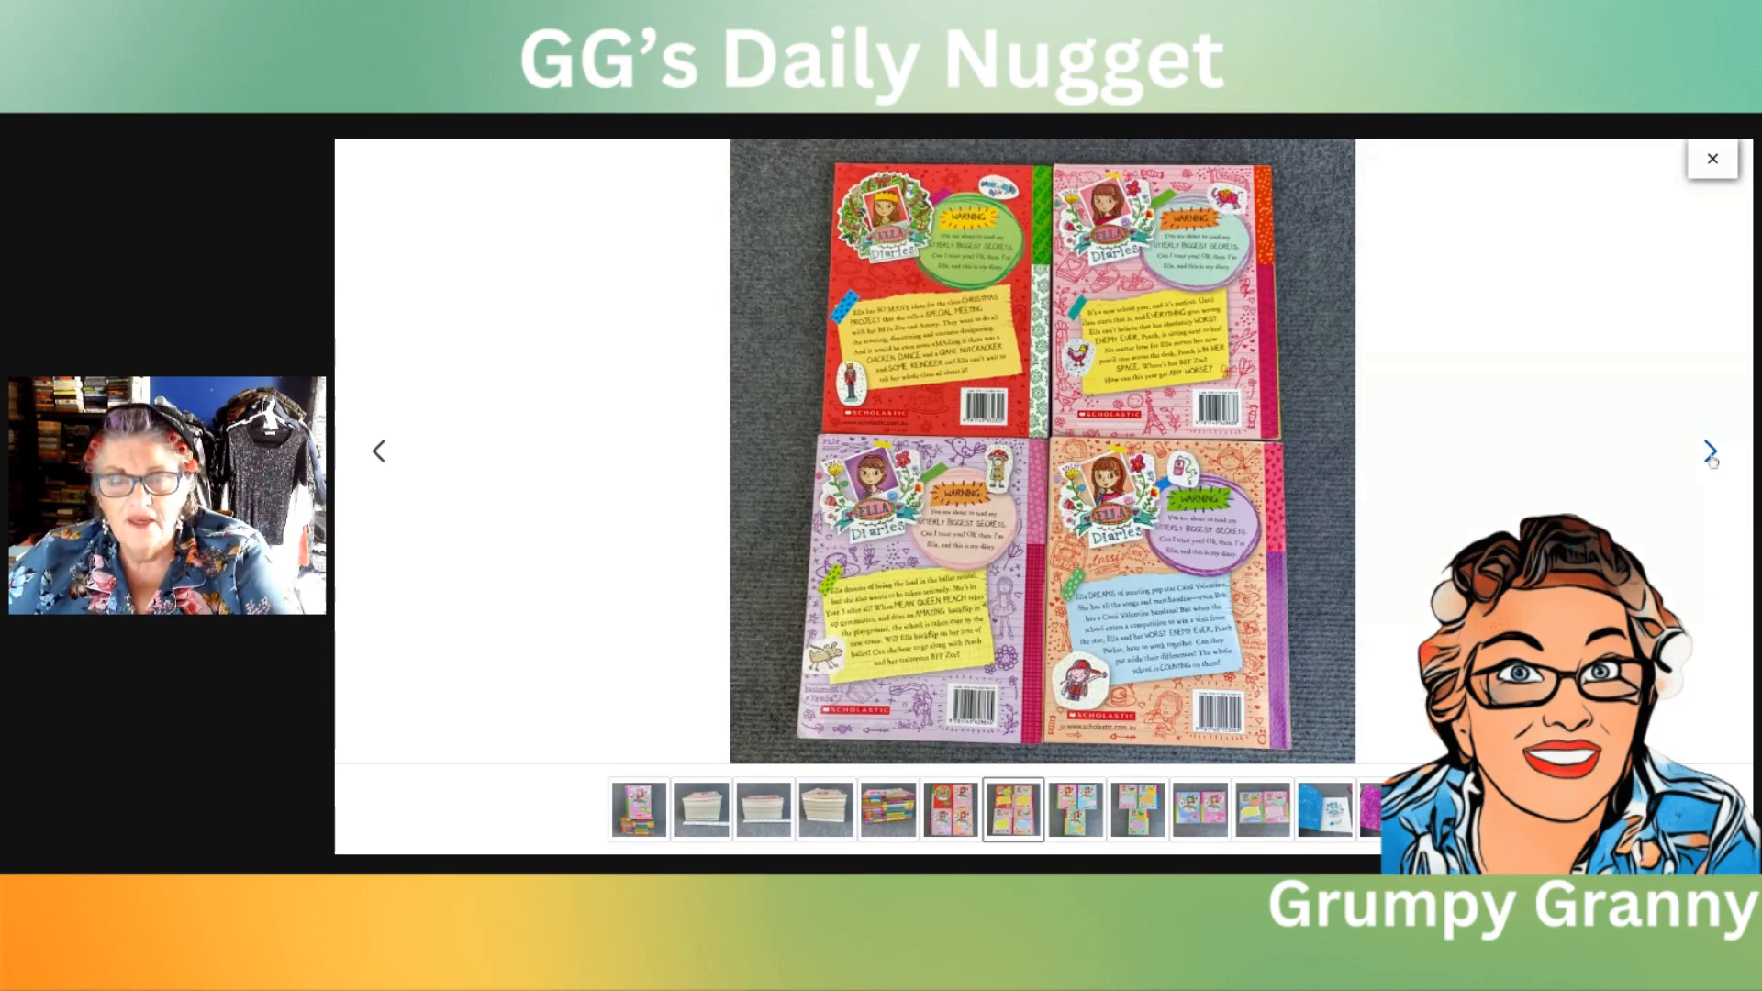
pyautogui.click(1712, 453)
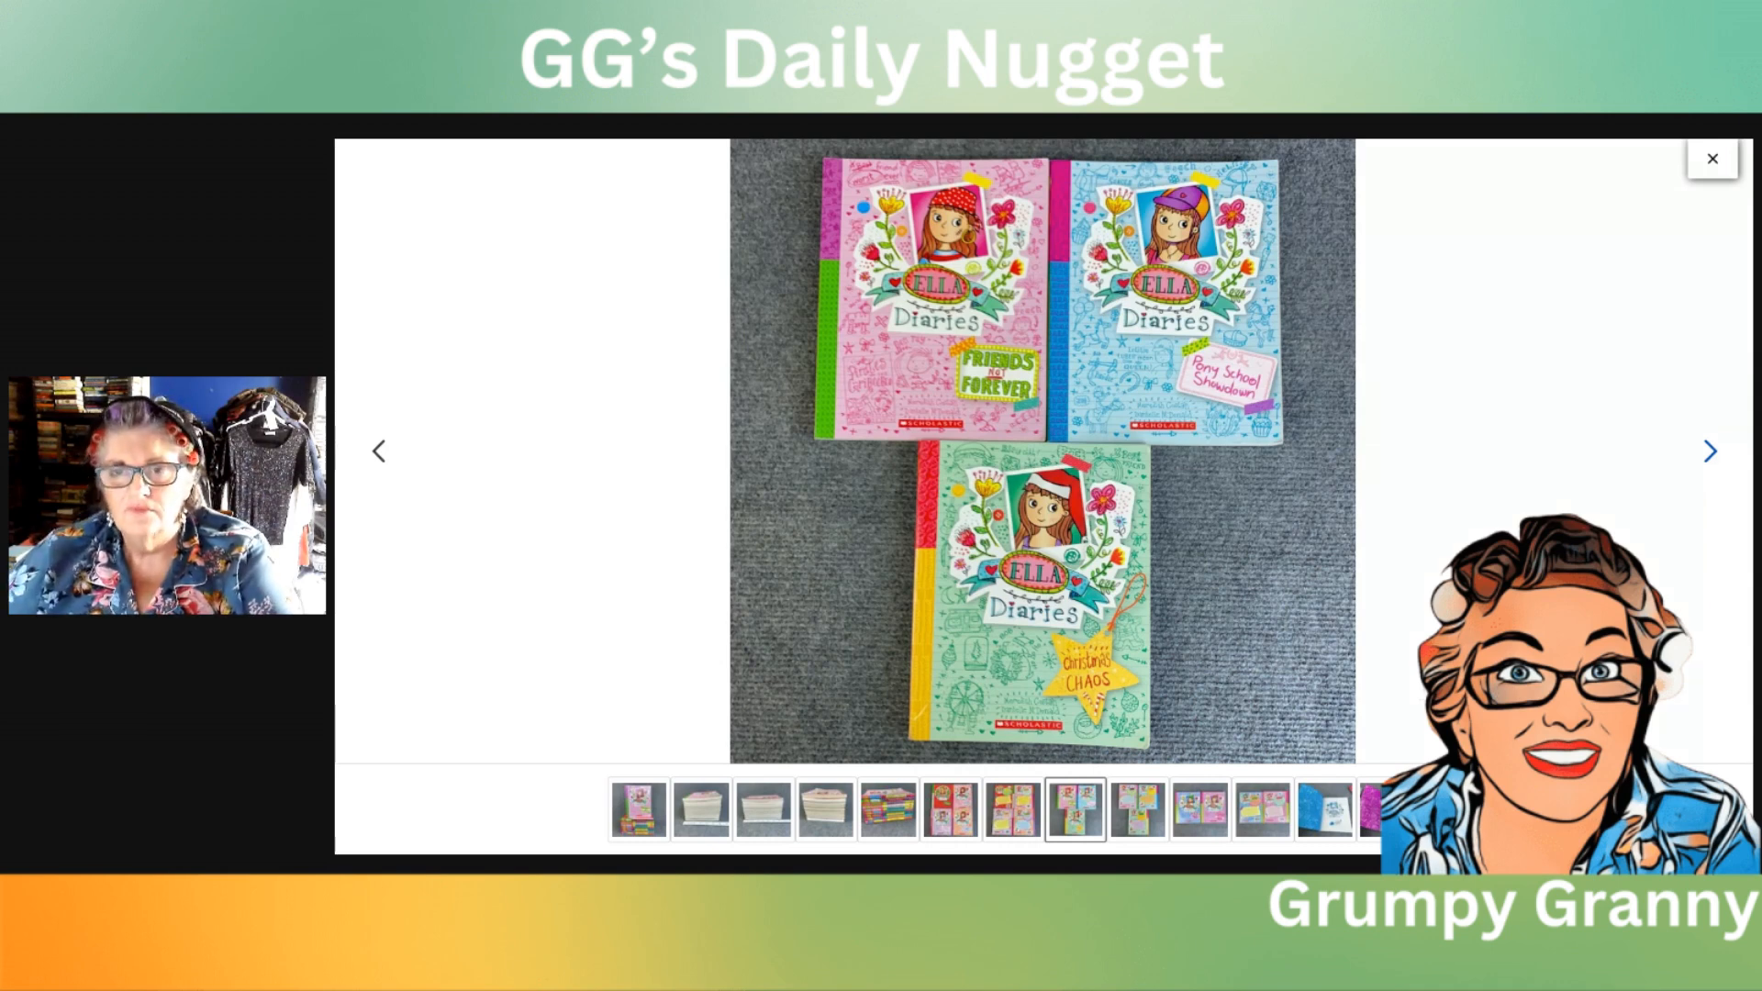
pyautogui.click(1711, 453)
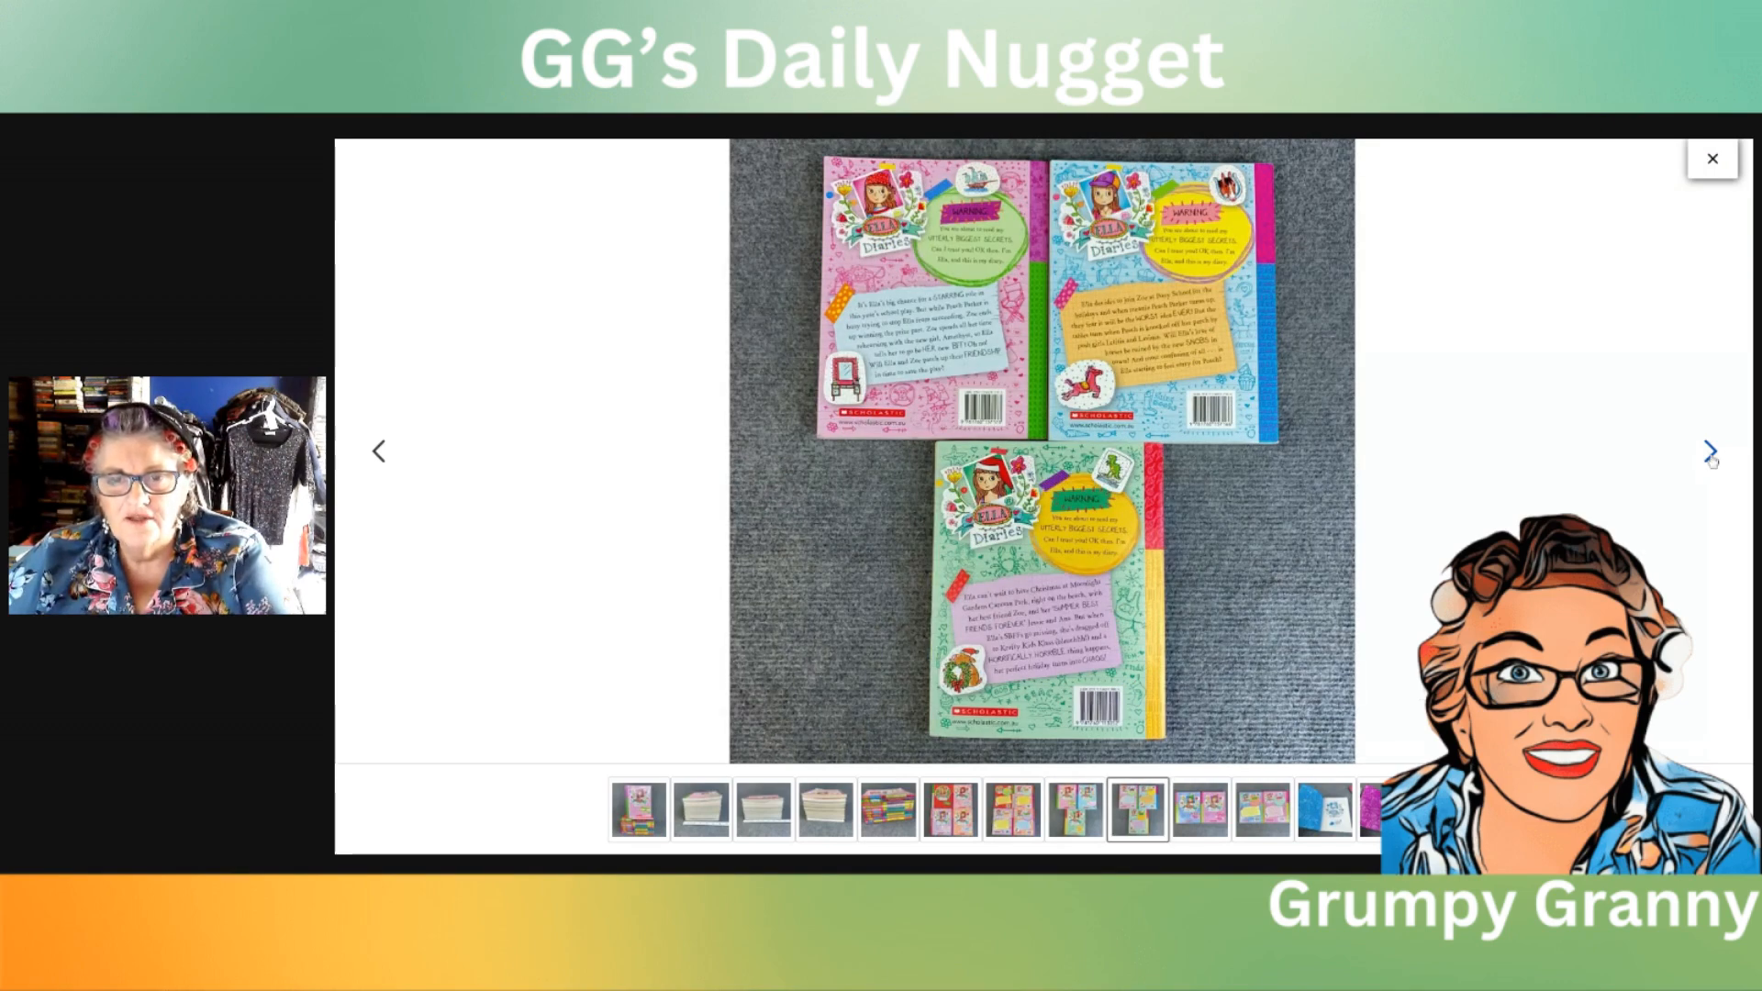
pyautogui.click(1711, 453)
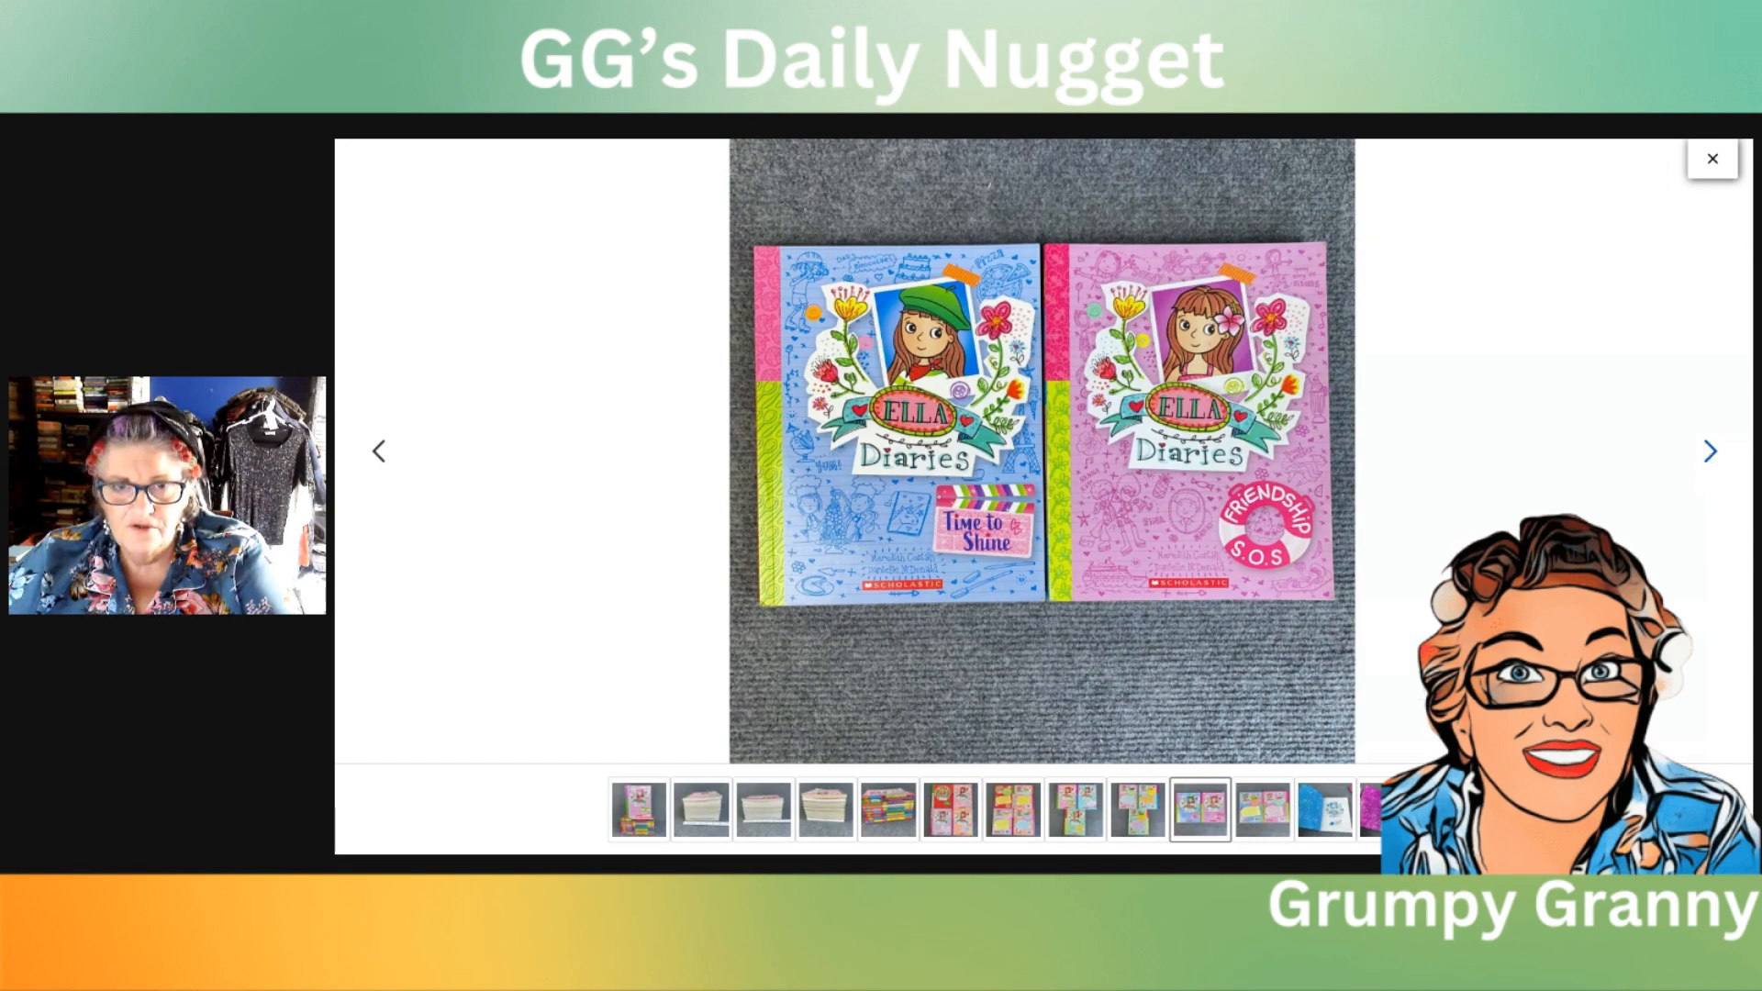
pyautogui.click(1711, 454)
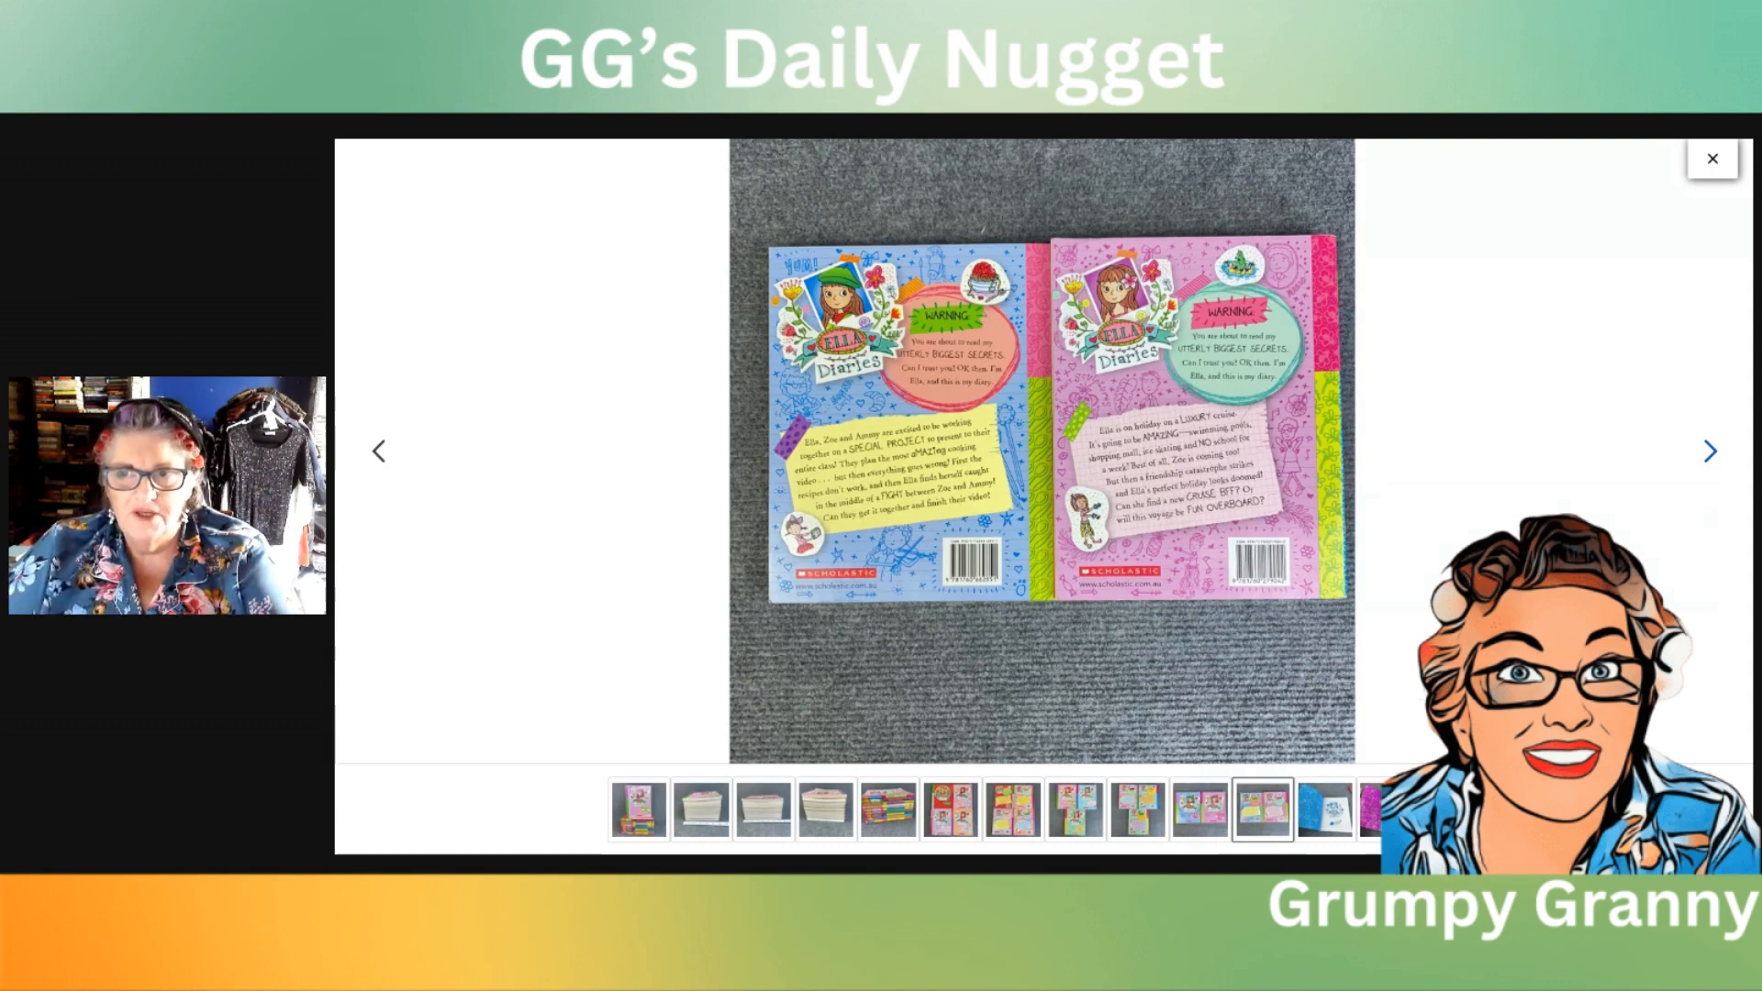
pyautogui.click(1711, 451)
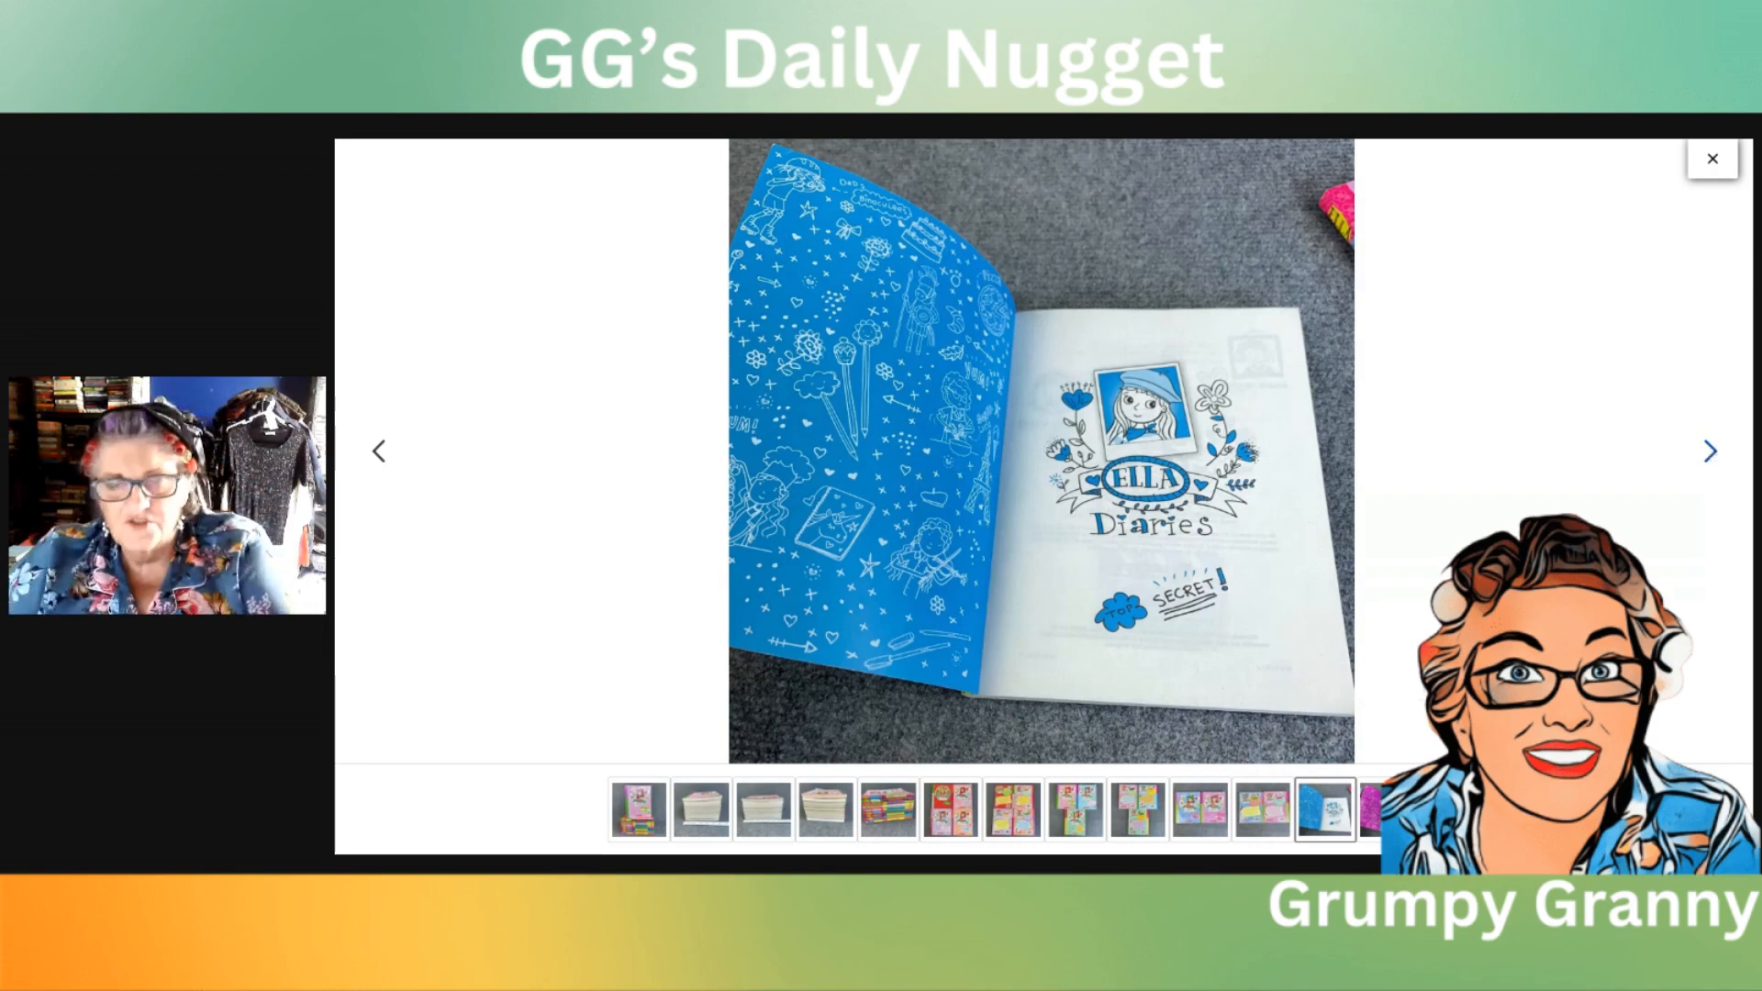
pyautogui.click(1711, 451)
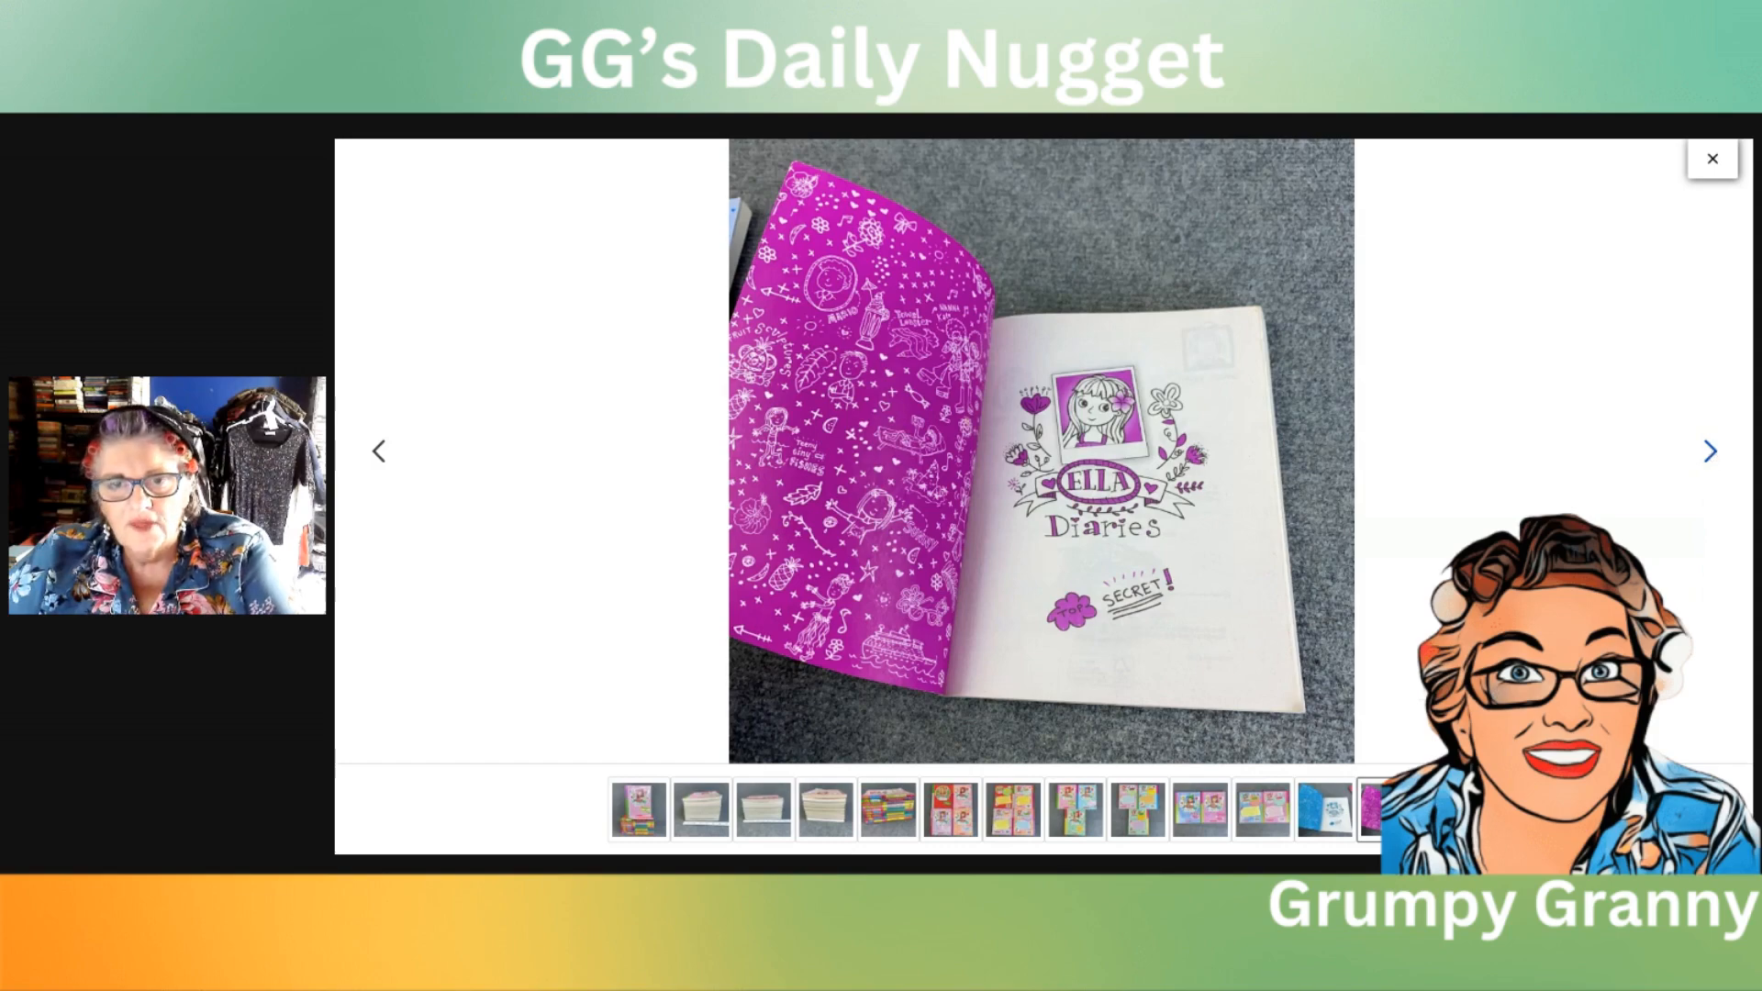
pyautogui.click(1711, 451)
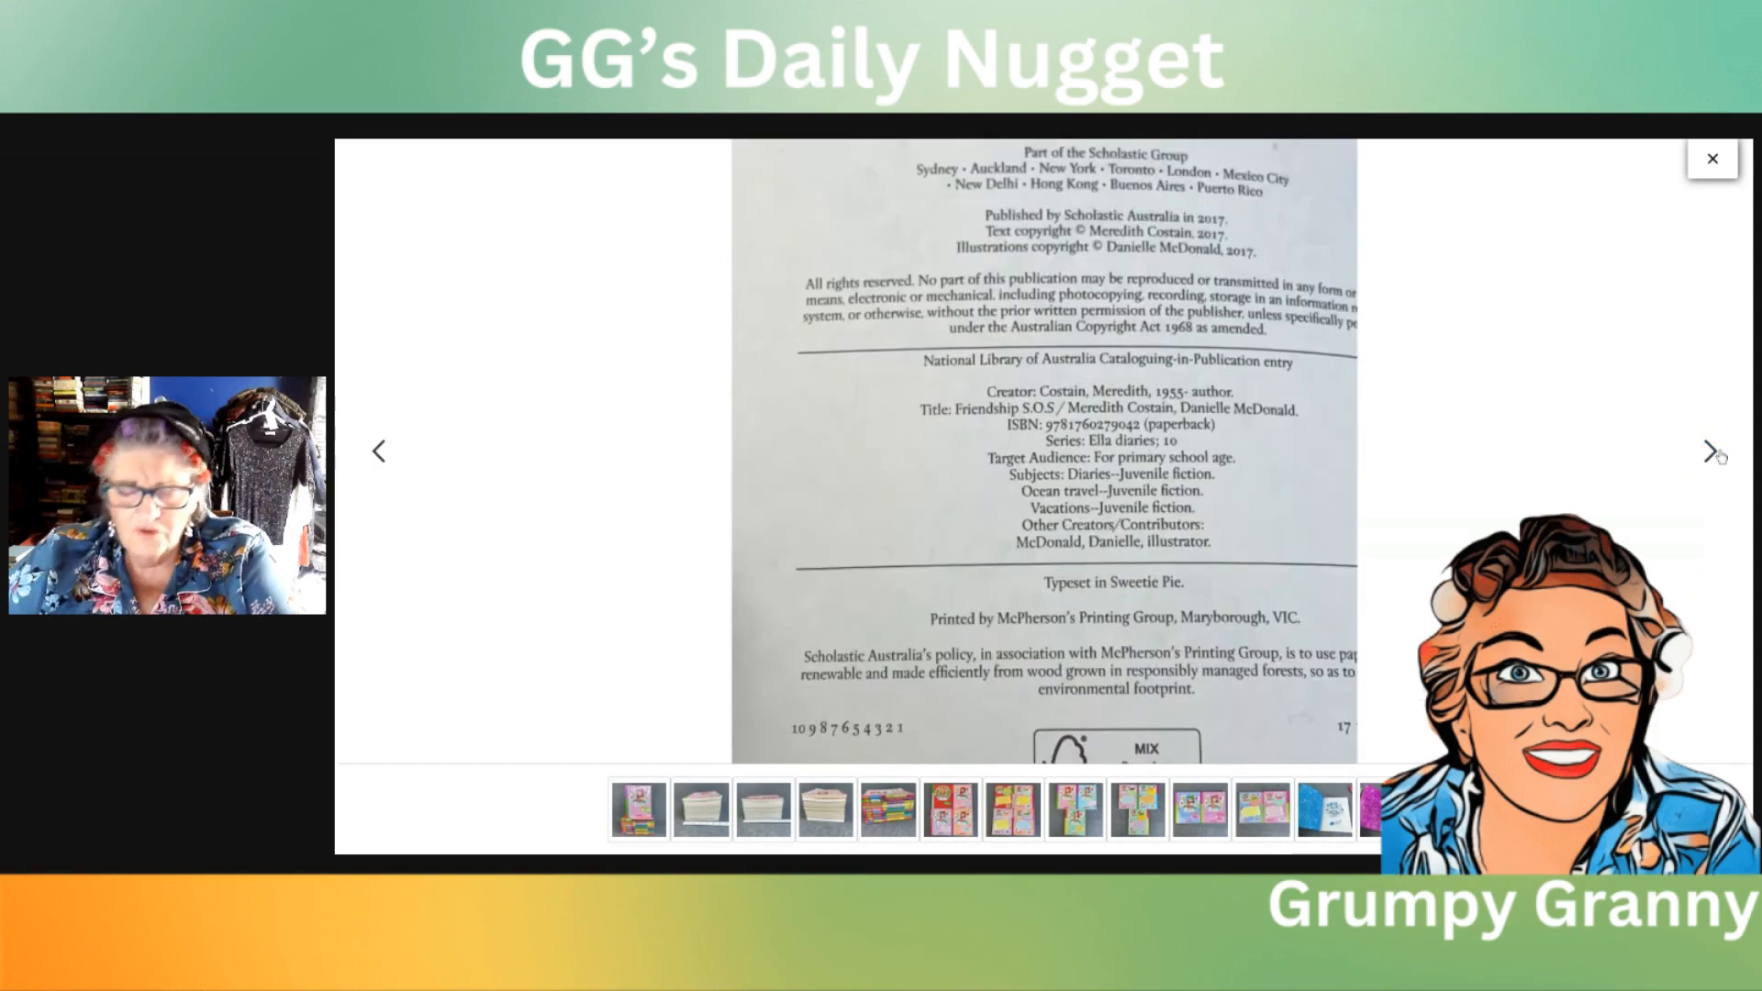